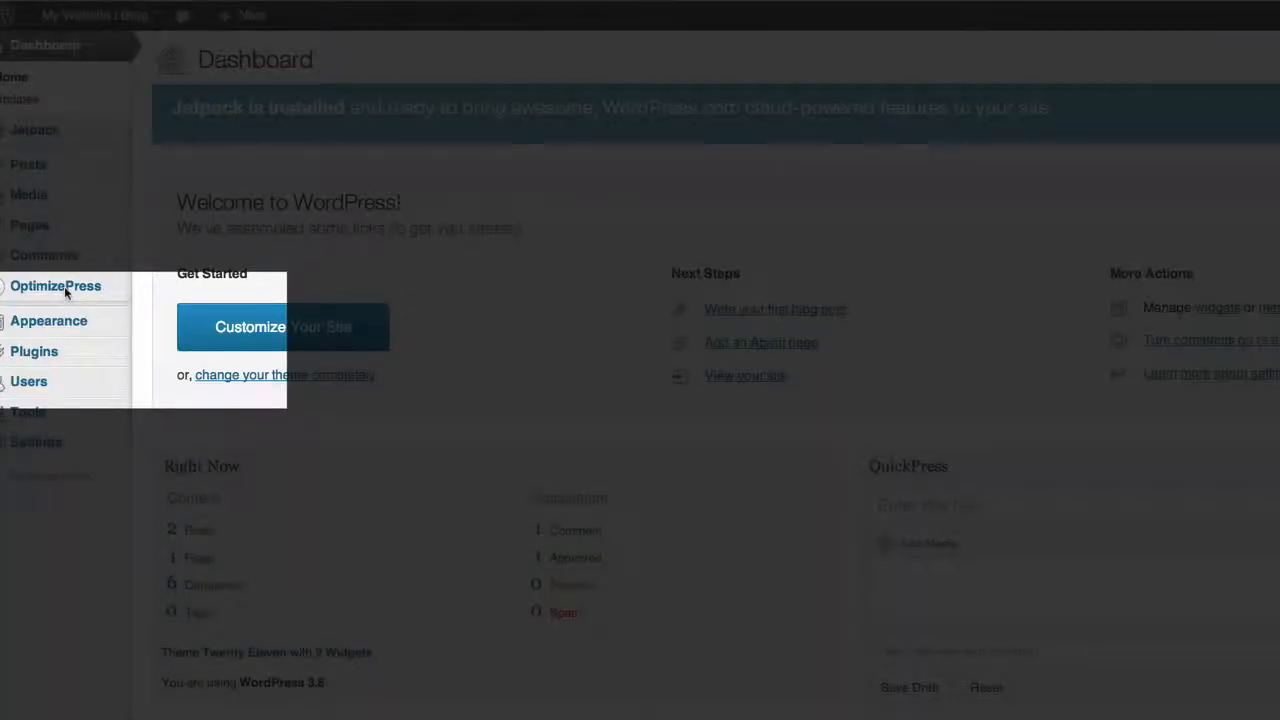
Open the OptimizePress dashboard and review its Analytics and Tracking, Email Marketing Services, Social Integration and Global Settings options
{"action": "mouse_move", "coordinate": [64, 286]}
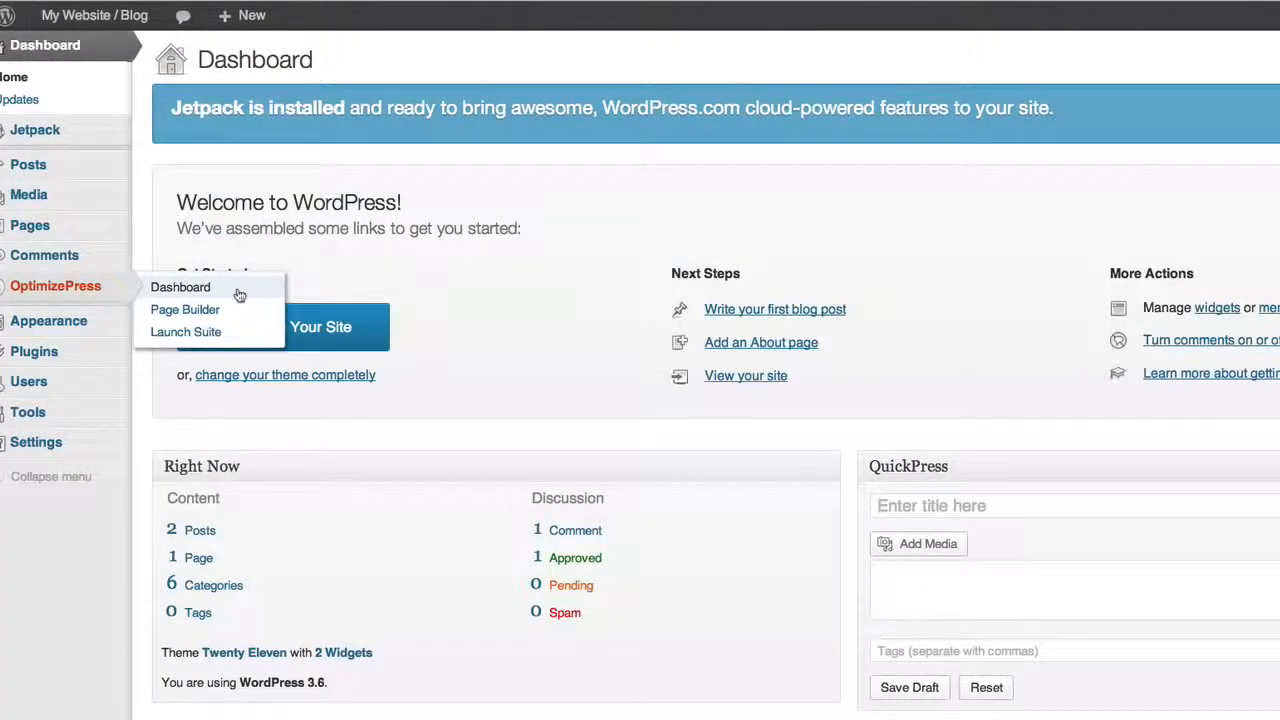
{"action": "left_click", "coordinate": [239, 295]}
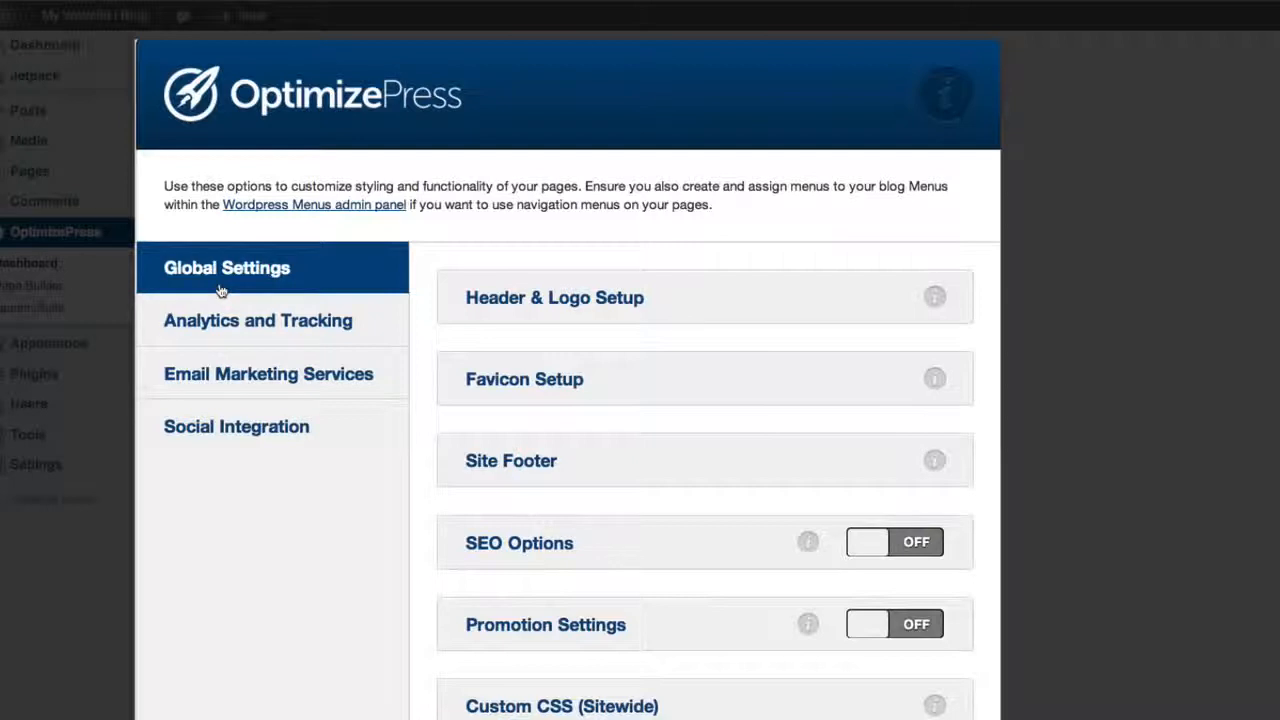
{"action": "left_click", "coordinate": [268, 322]}
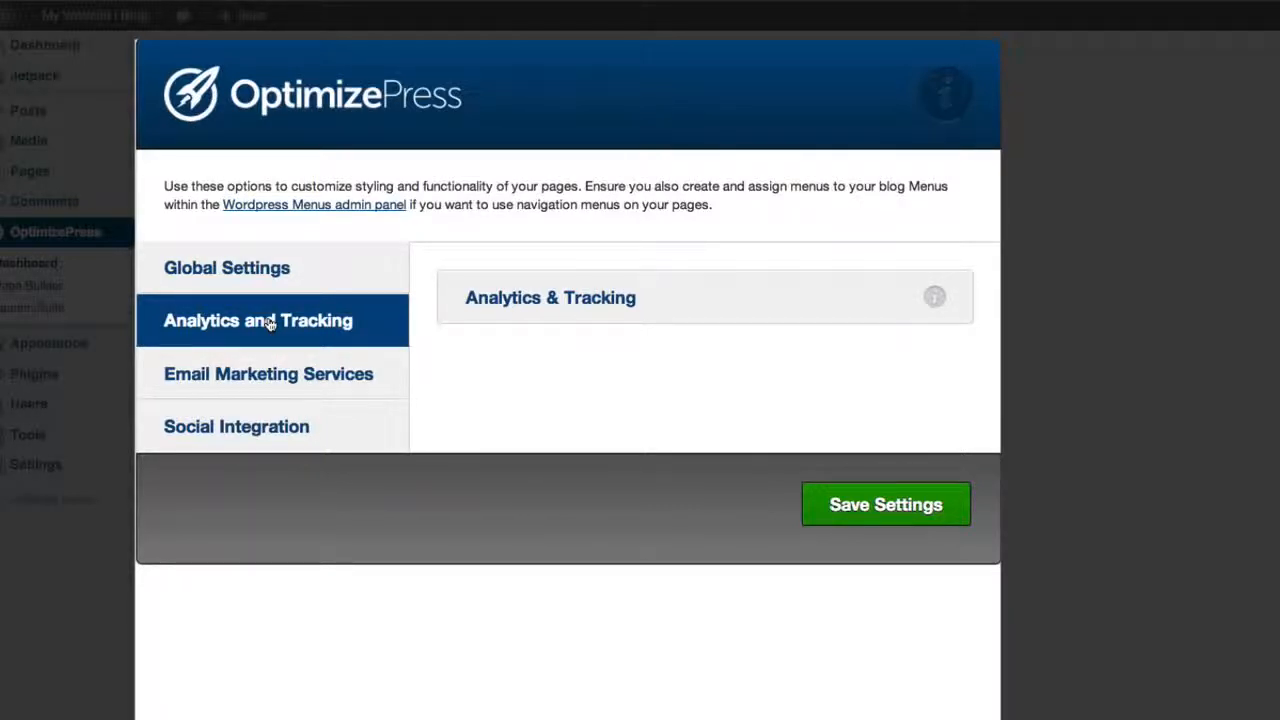
{"action": "left_click", "coordinate": [280, 385]}
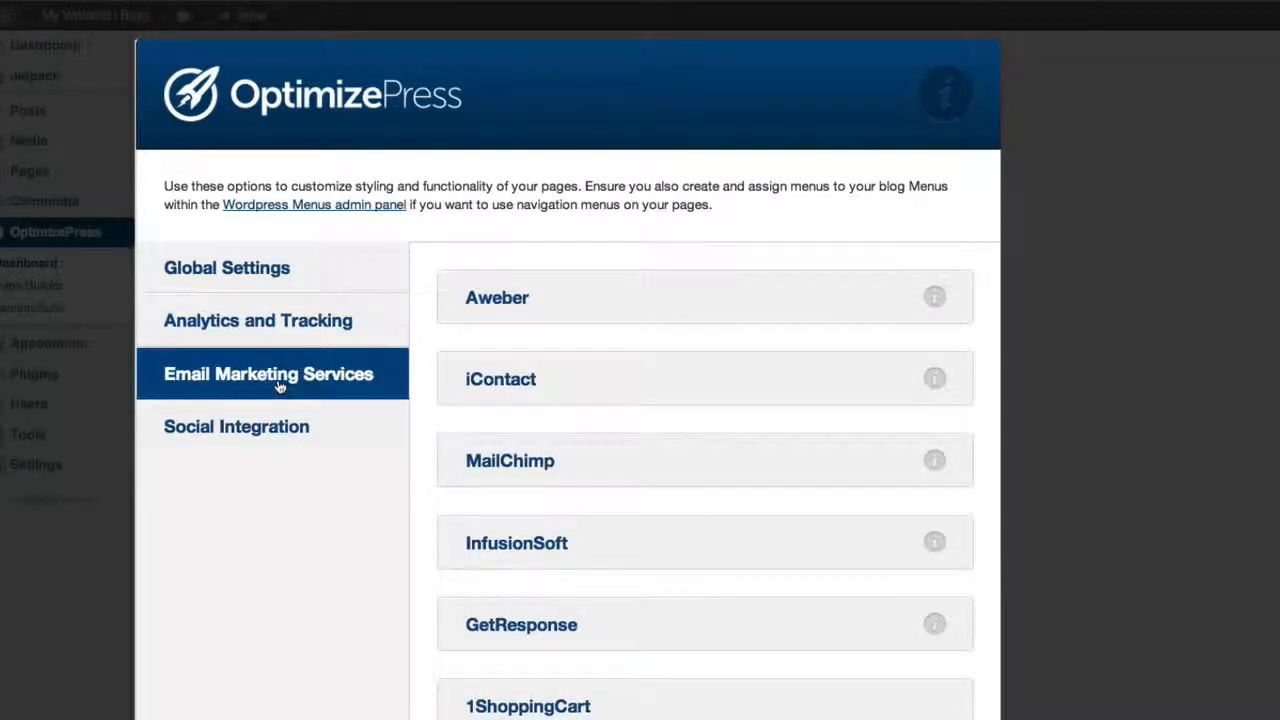
{"action": "scroll", "coordinate": [648, 383], "scroll_direction": "down", "scroll_amount": 5}
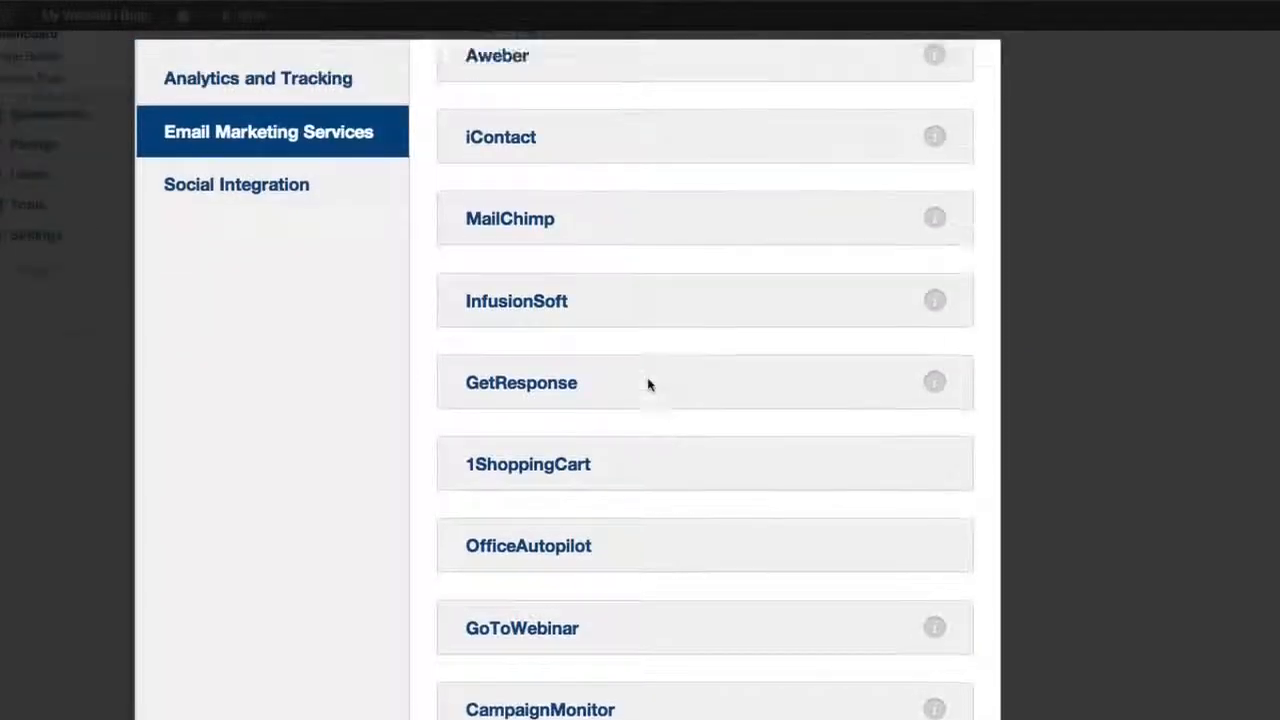
{"action": "scroll", "coordinate": [648, 383], "scroll_direction": "up", "scroll_amount": 1}
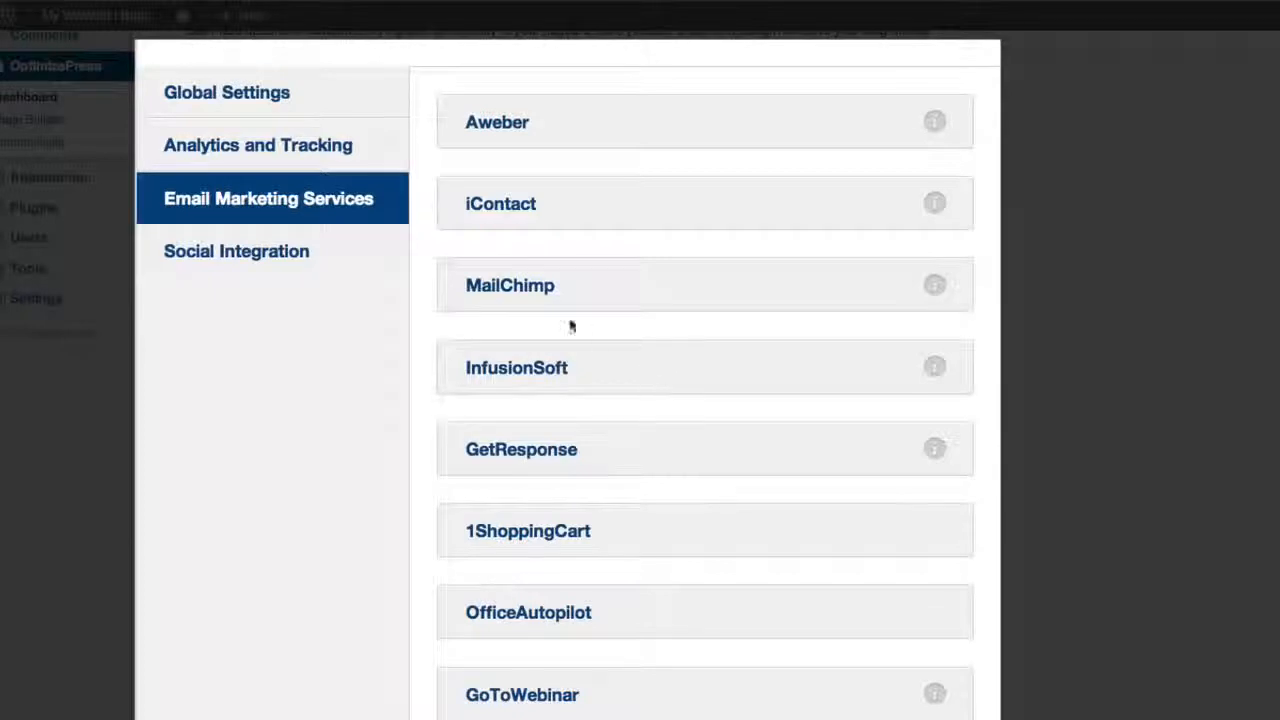
{"action": "left_click", "coordinate": [309, 260]}
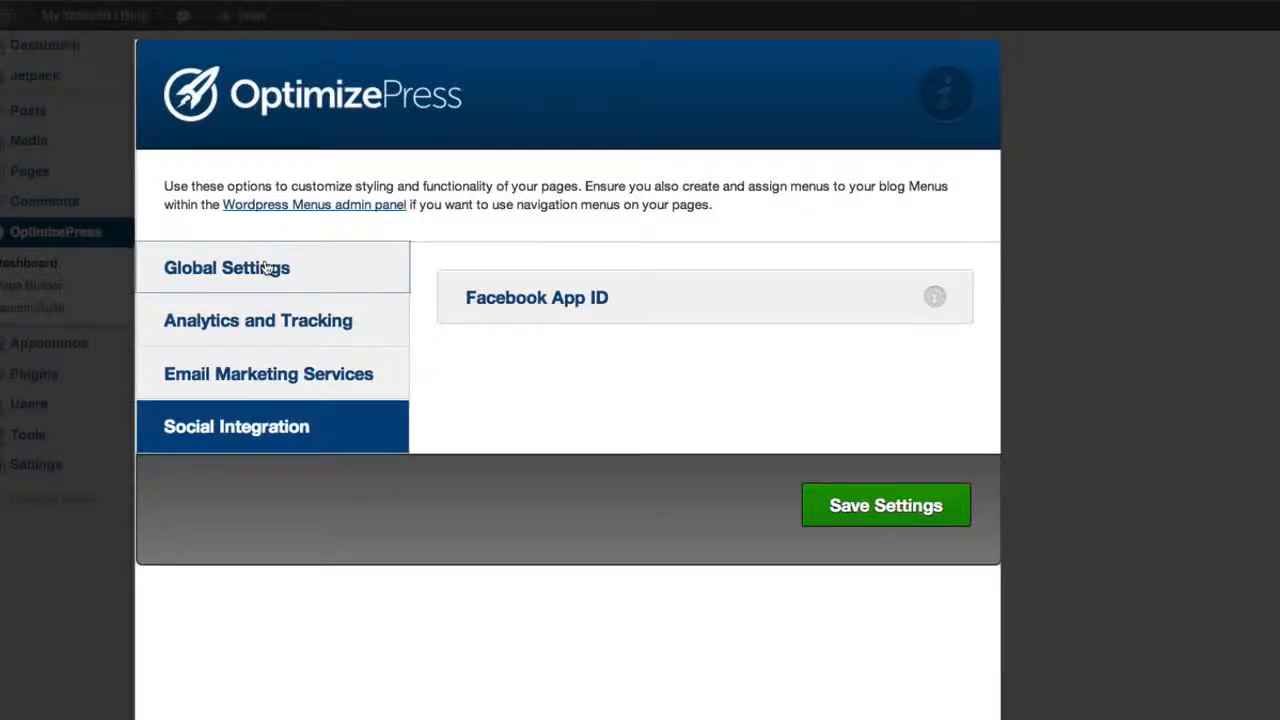
{"action": "left_click", "coordinate": [268, 267]}
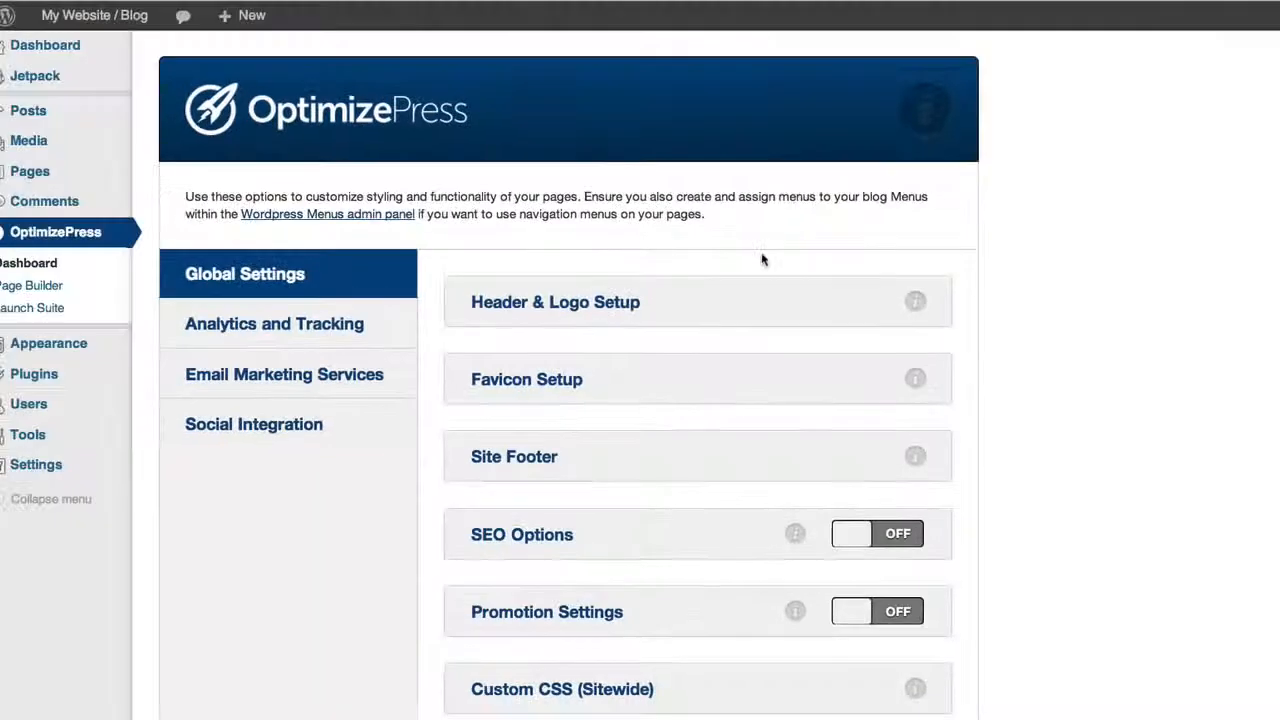
{"action": "scroll", "coordinate": [772, 250], "scroll_direction": "down", "scroll_amount": 1}
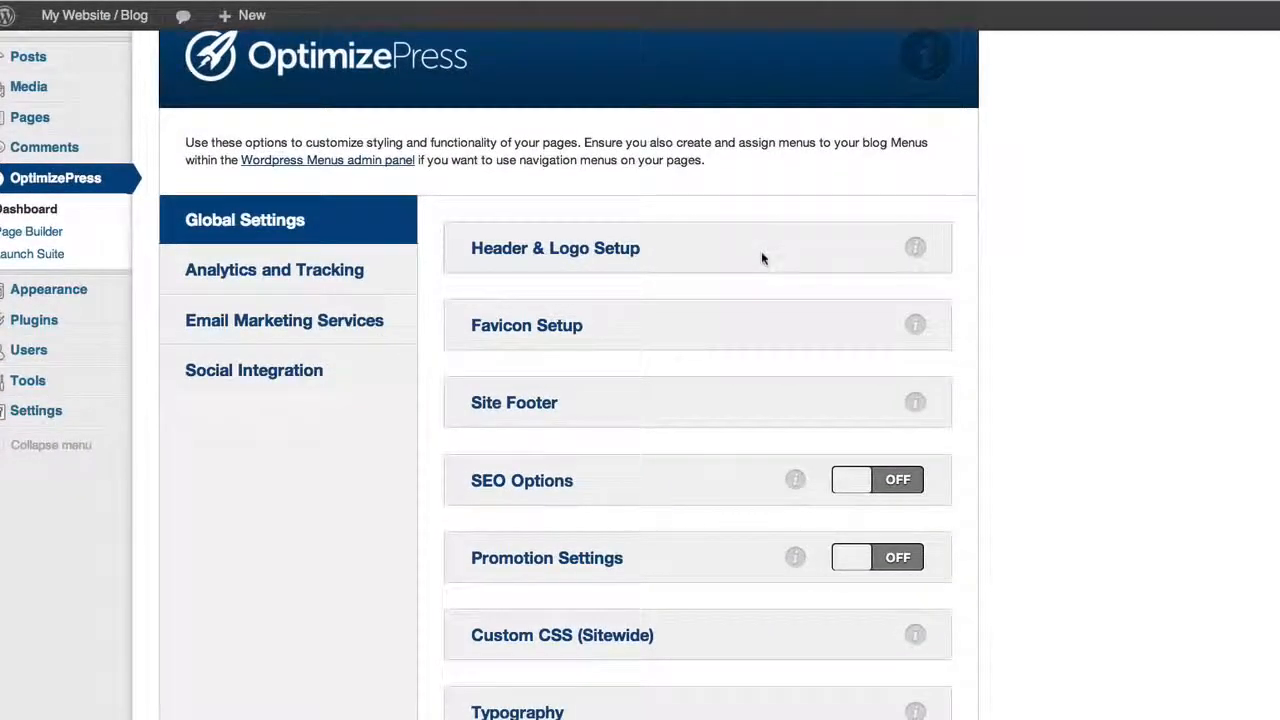
{"action": "scroll", "coordinate": [761, 258], "scroll_direction": "down", "scroll_amount": 2}
{"action": "scroll", "coordinate": [761, 258], "scroll_direction": "up", "scroll_amount": 3}
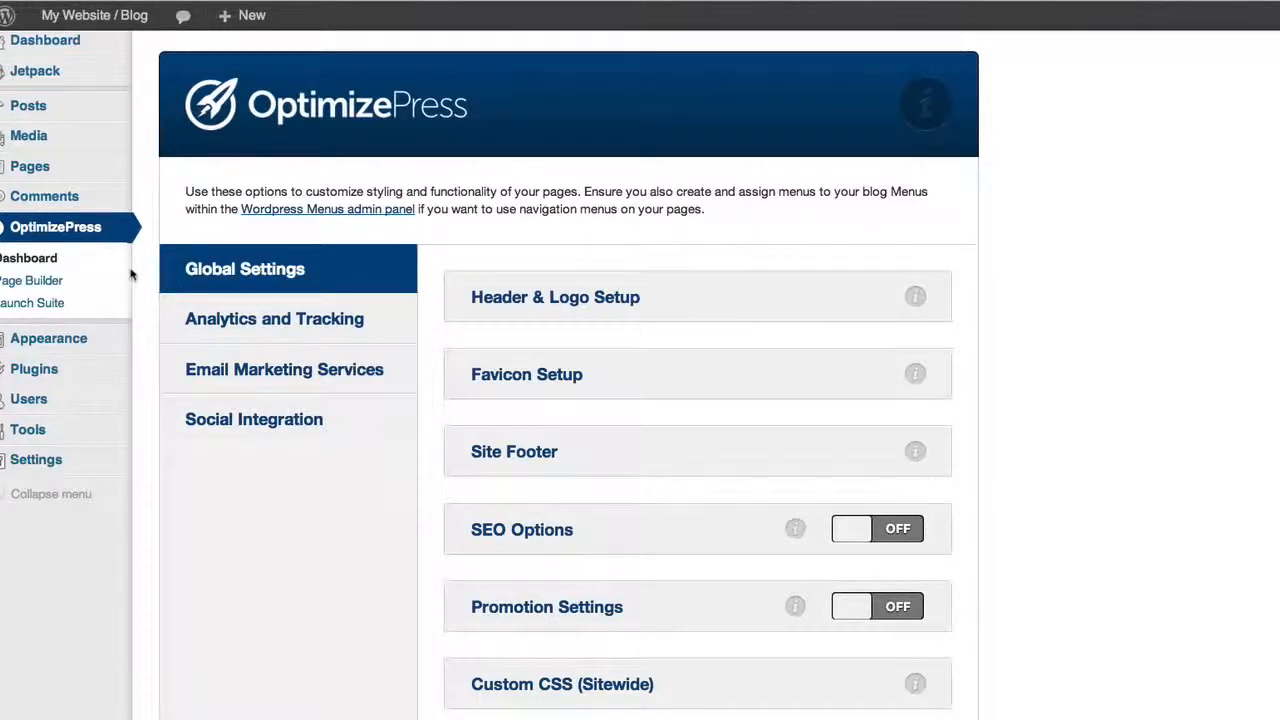
Start a new page in the OptimizePress Page Builder and name it "Awesome Product"
{"action": "left_click", "coordinate": [90, 287]}
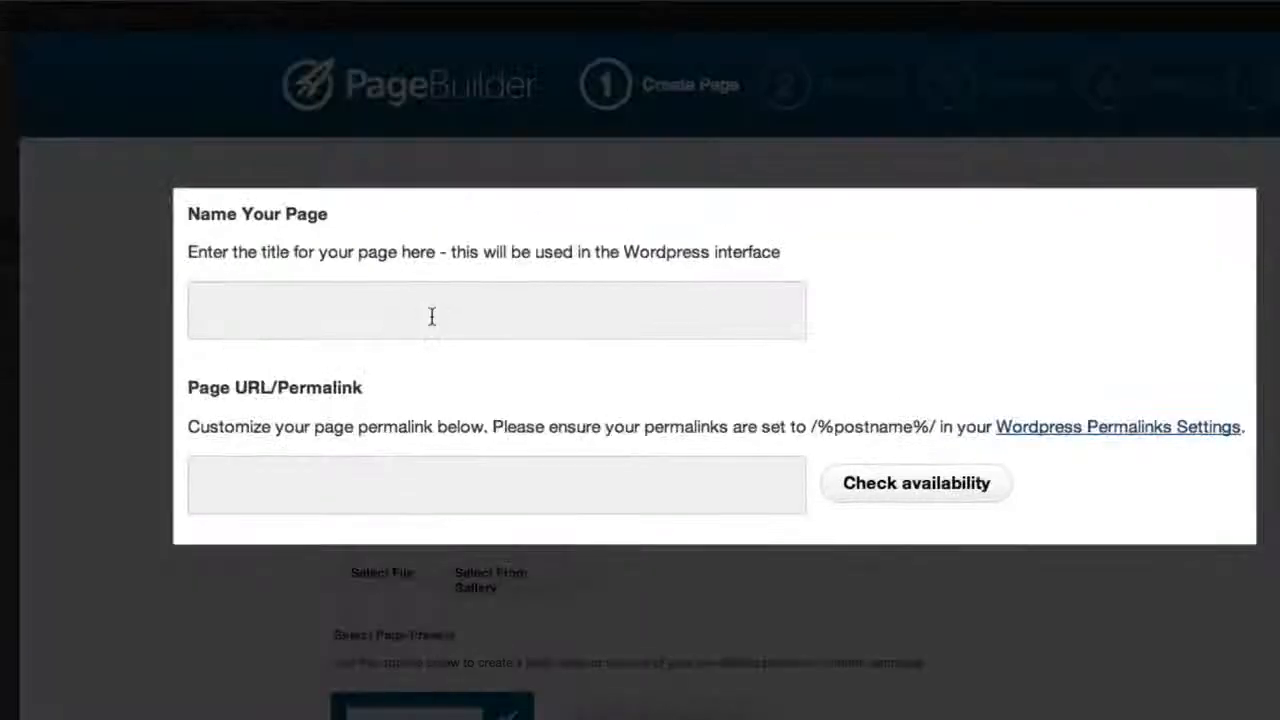
{"action": "left_click", "coordinate": [431, 316]}
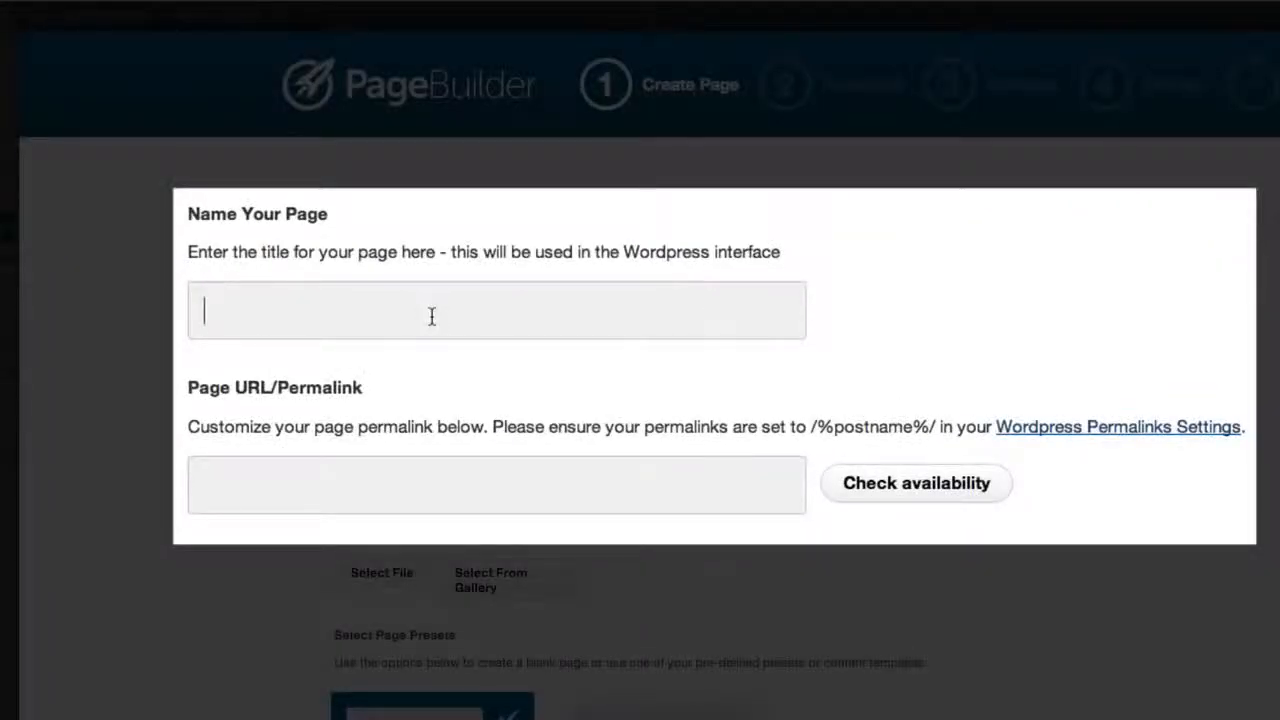
{"action": "type", "text": "Awesome Product"}
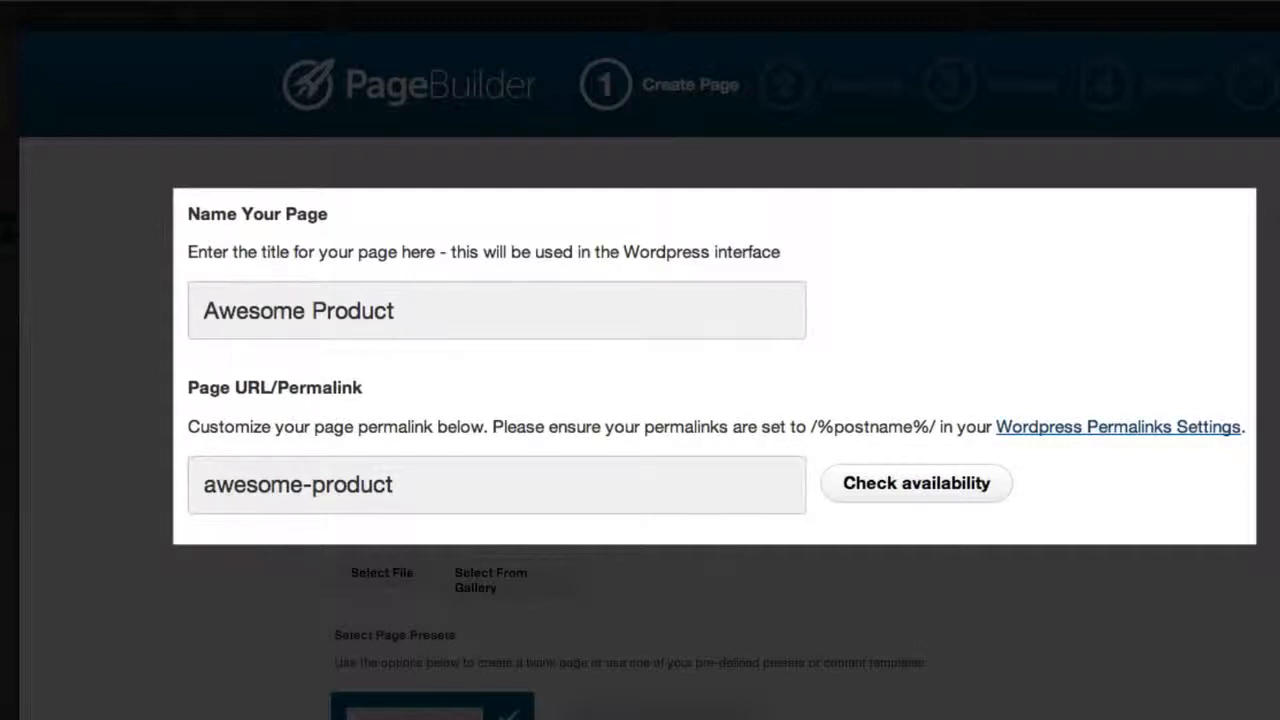
Set the new page's preset to Use a Content Template
{"action": "scroll", "coordinate": [451, 245], "scroll_direction": "down", "scroll_amount": 3}
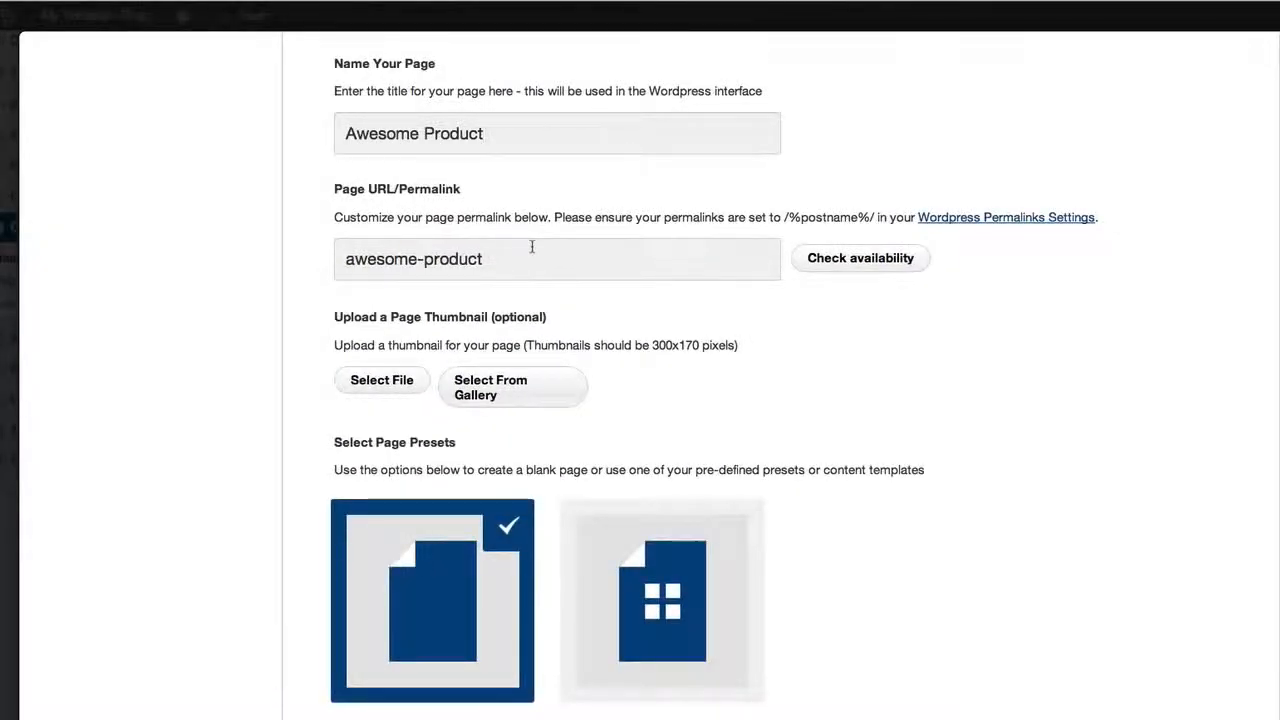
{"action": "scroll", "coordinate": [532, 246], "scroll_direction": "down", "scroll_amount": 1}
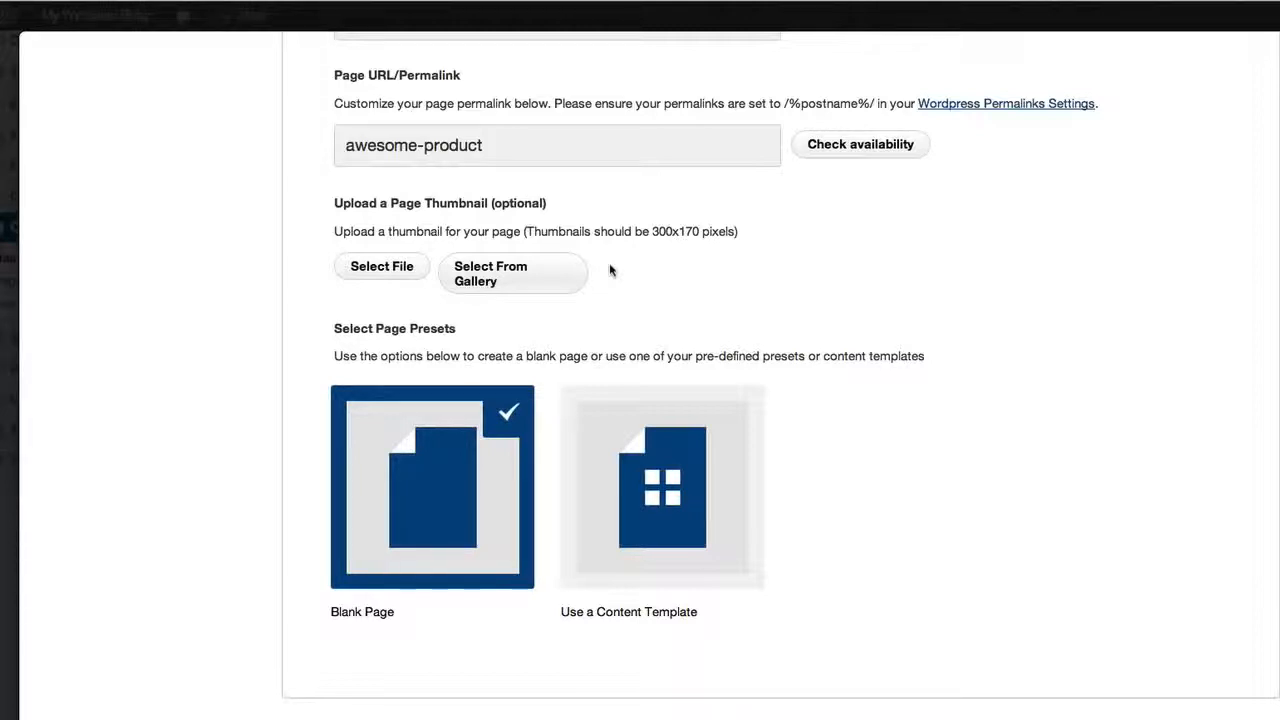
{"action": "left_click", "coordinate": [672, 480]}
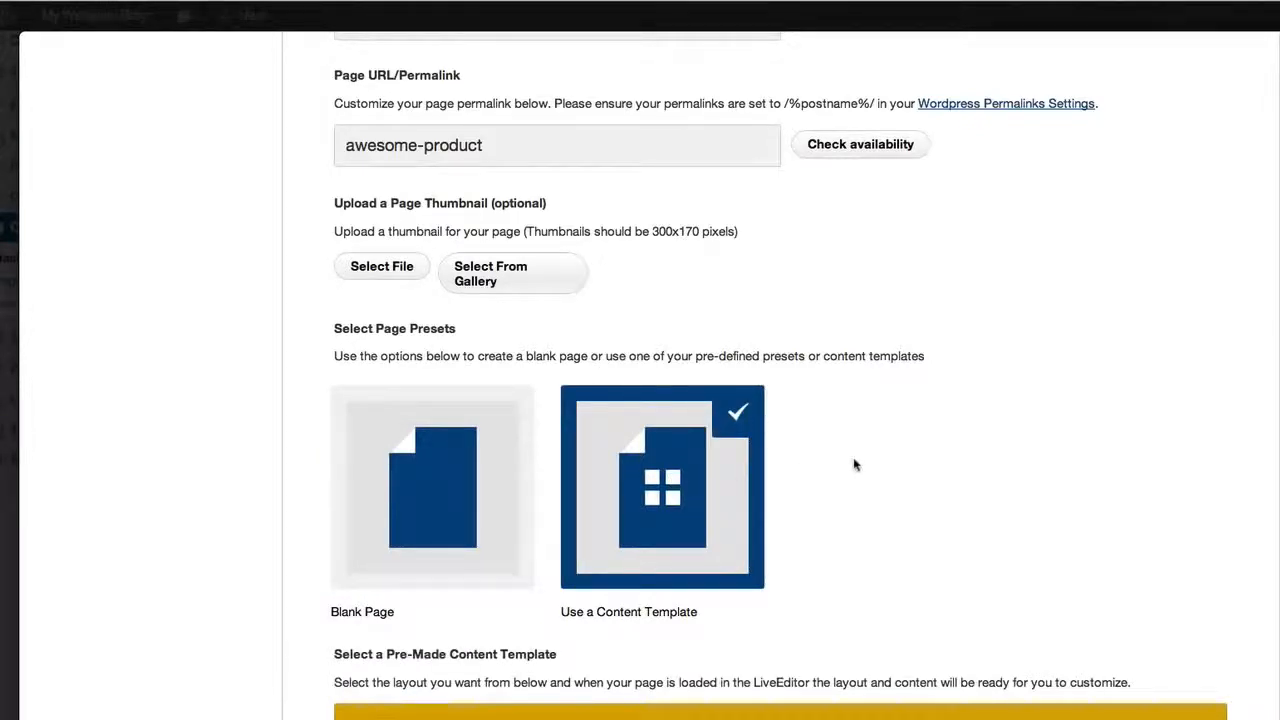
Examine the pre-made content templates across the home, membership, opt-in, other, sales and webinar page categories
{"action": "scroll", "coordinate": [854, 464], "scroll_direction": "down", "scroll_amount": 2}
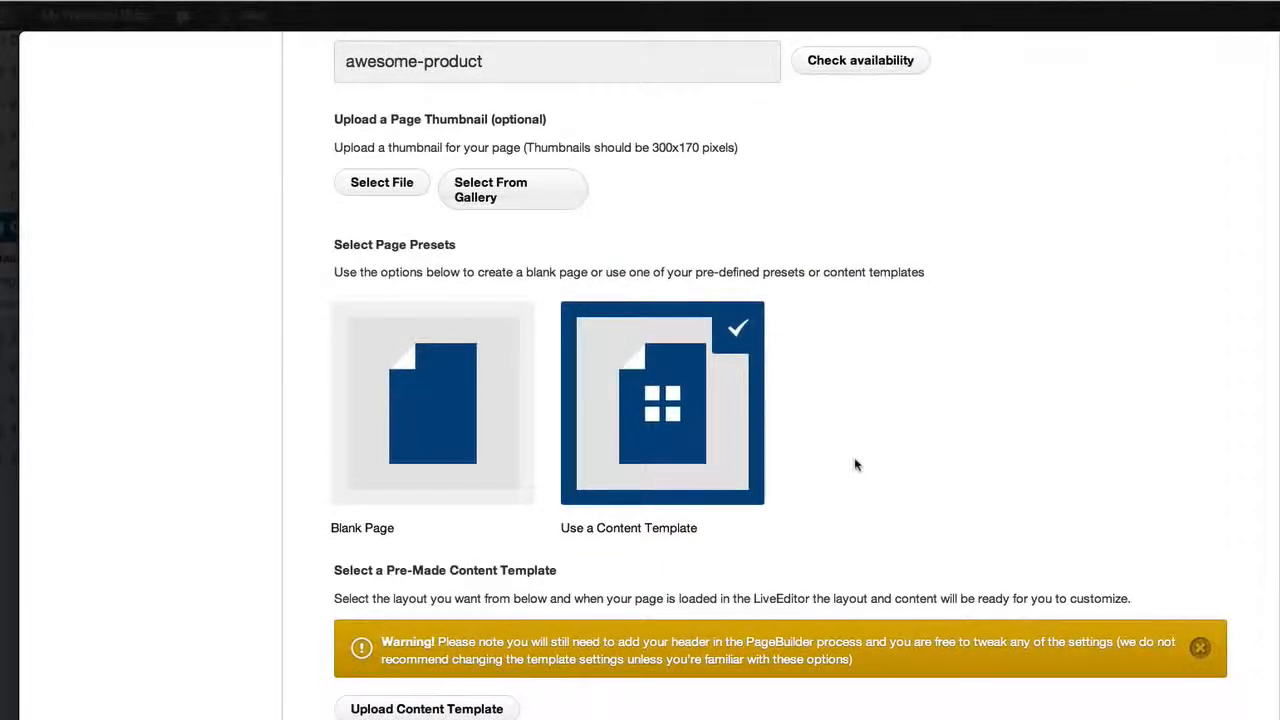
{"action": "scroll", "coordinate": [854, 464], "scroll_direction": "down", "scroll_amount": 2}
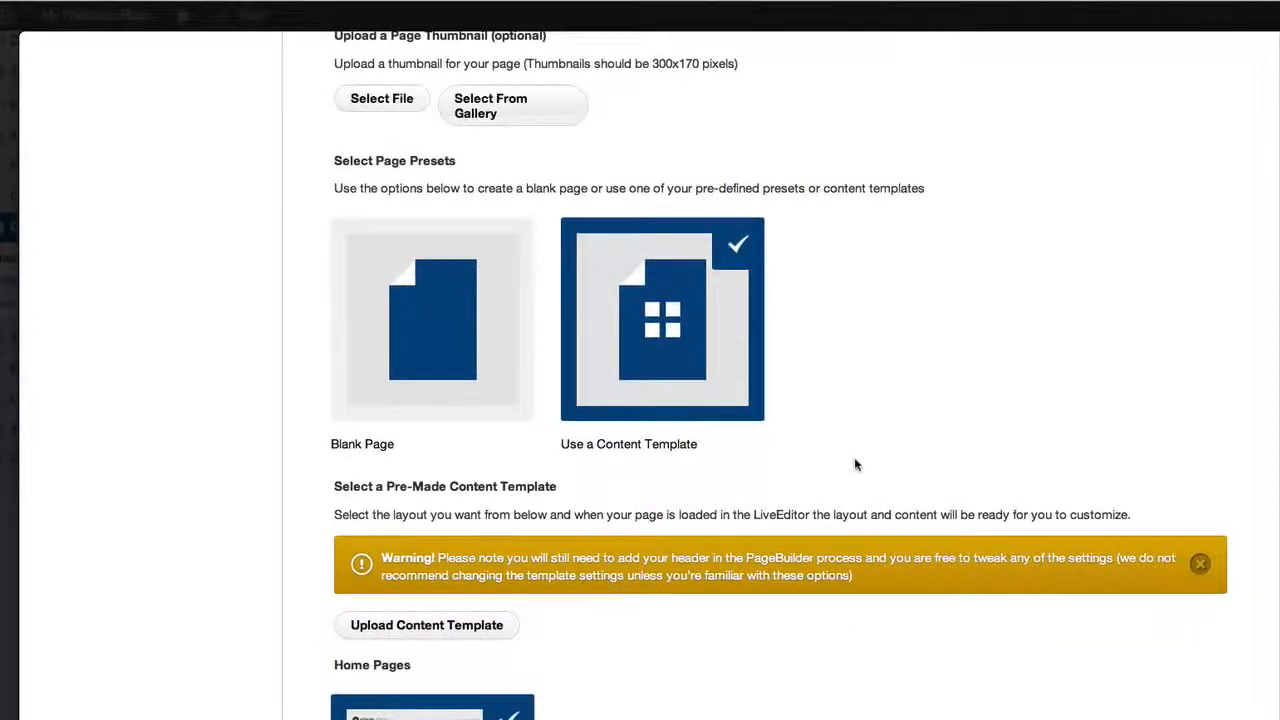
{"action": "scroll", "coordinate": [855, 464], "scroll_direction": "down", "scroll_amount": 5}
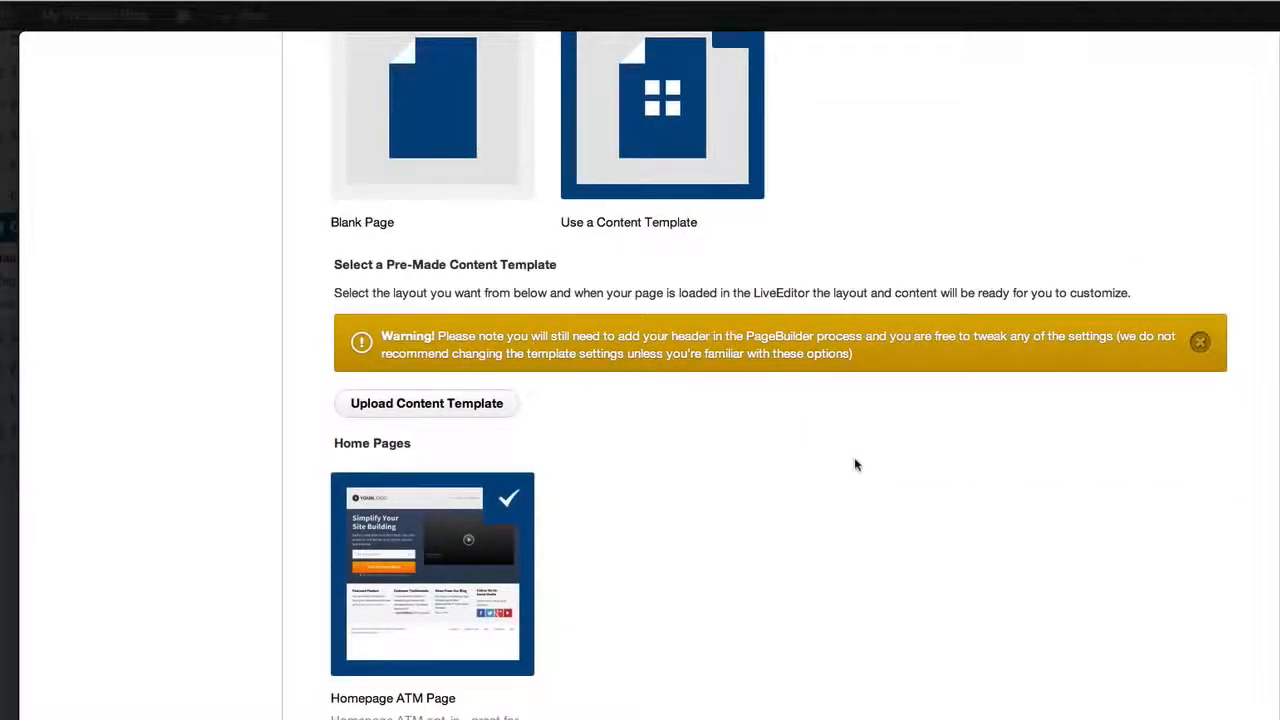
{"action": "scroll", "coordinate": [855, 464], "scroll_direction": "down", "scroll_amount": 1}
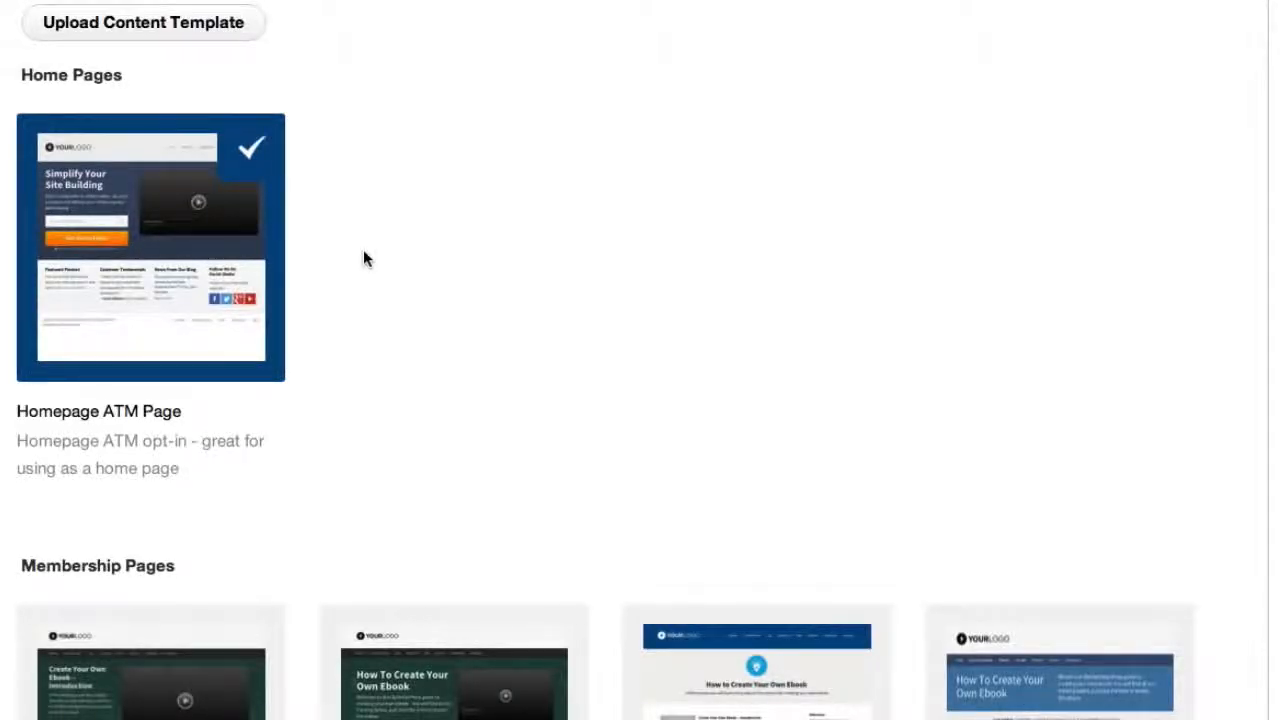
{"action": "scroll", "coordinate": [363, 259], "scroll_direction": "down", "scroll_amount": 4}
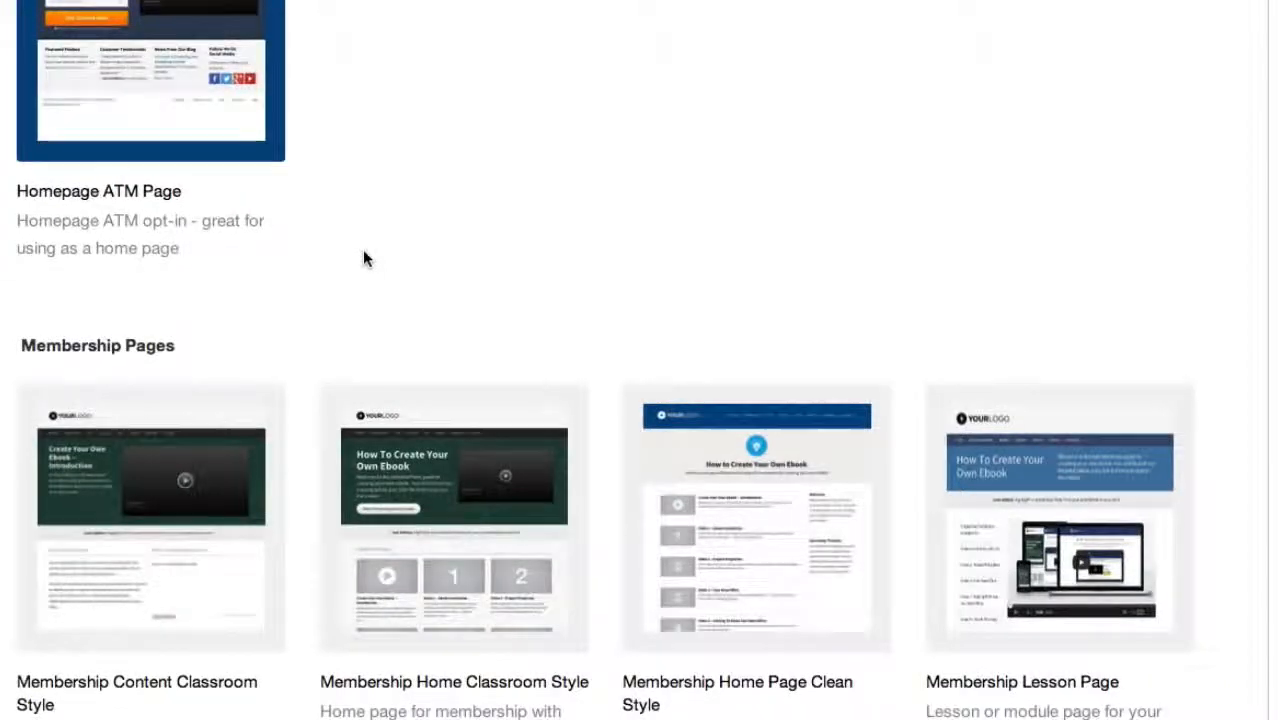
{"action": "scroll", "coordinate": [363, 259], "scroll_direction": "down", "scroll_amount": 1}
{"action": "scroll", "coordinate": [363, 257], "scroll_direction": "down", "scroll_amount": 3}
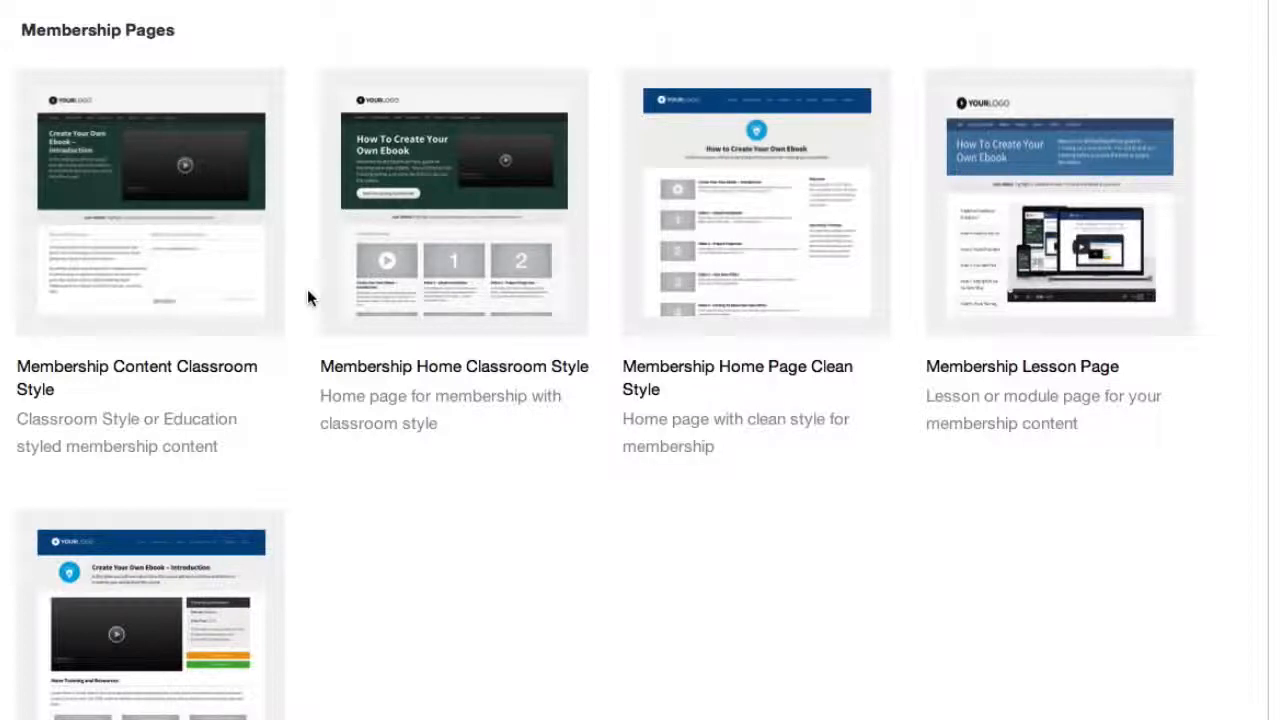
{"action": "scroll", "coordinate": [307, 289], "scroll_direction": "down", "scroll_amount": 5}
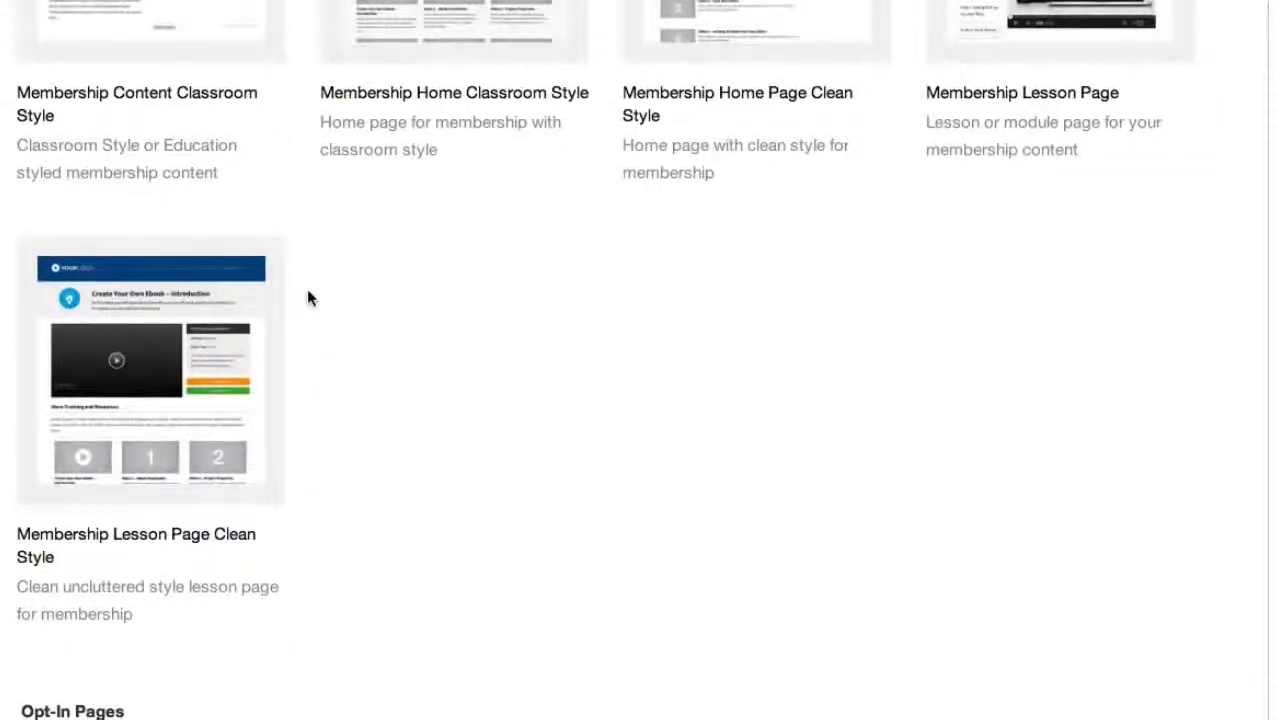
{"action": "scroll", "coordinate": [308, 295], "scroll_direction": "down", "scroll_amount": 10}
{"action": "scroll", "coordinate": [307, 289], "scroll_direction": "down", "scroll_amount": 5}
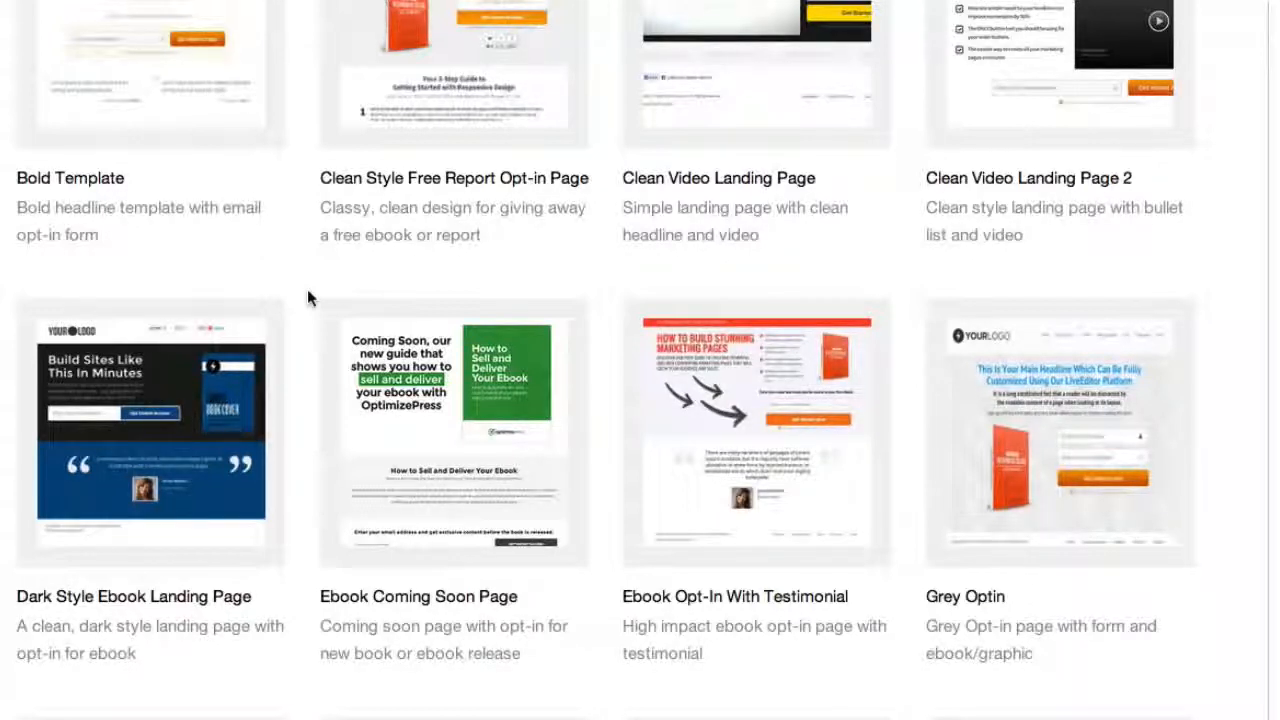
{"action": "scroll", "coordinate": [307, 289], "scroll_direction": "down", "scroll_amount": 7}
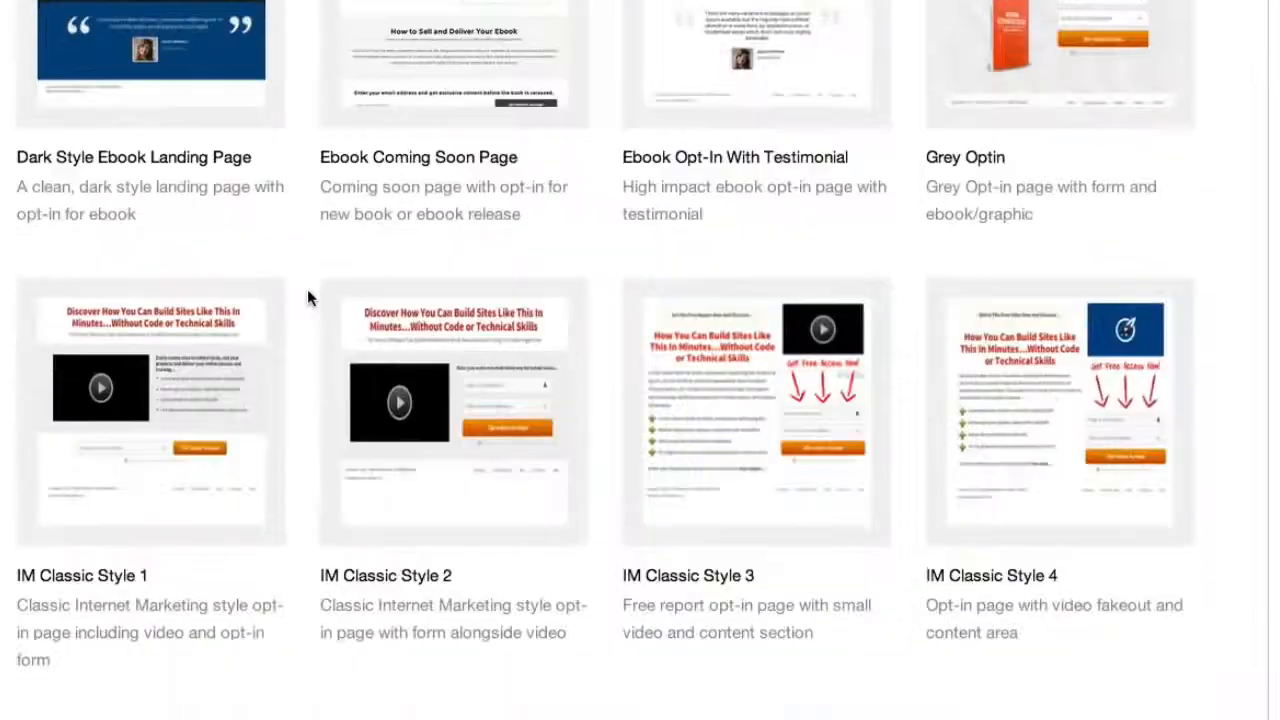
{"action": "scroll", "coordinate": [307, 289], "scroll_direction": "down", "scroll_amount": 4}
{"action": "scroll", "coordinate": [307, 289], "scroll_direction": "up", "scroll_amount": 3}
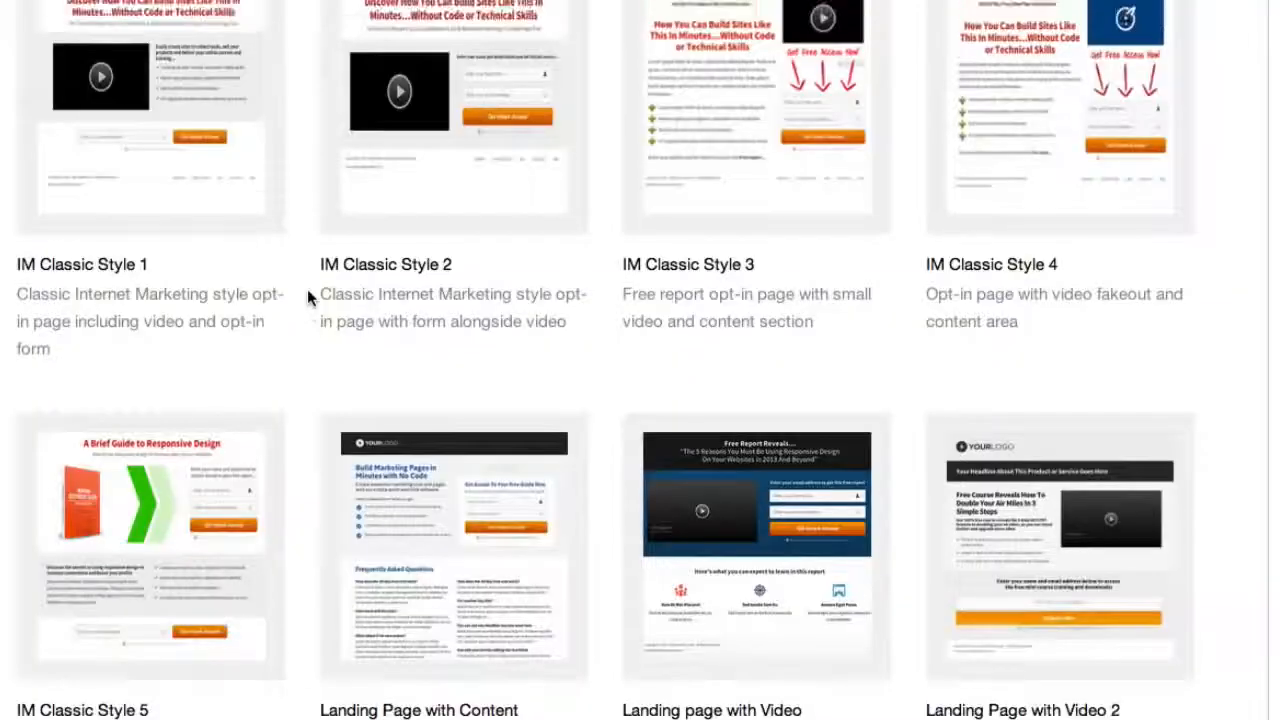
{"action": "scroll", "coordinate": [307, 289], "scroll_direction": "down", "scroll_amount": 1}
{"action": "scroll", "coordinate": [307, 289], "scroll_direction": "down", "scroll_amount": 4}
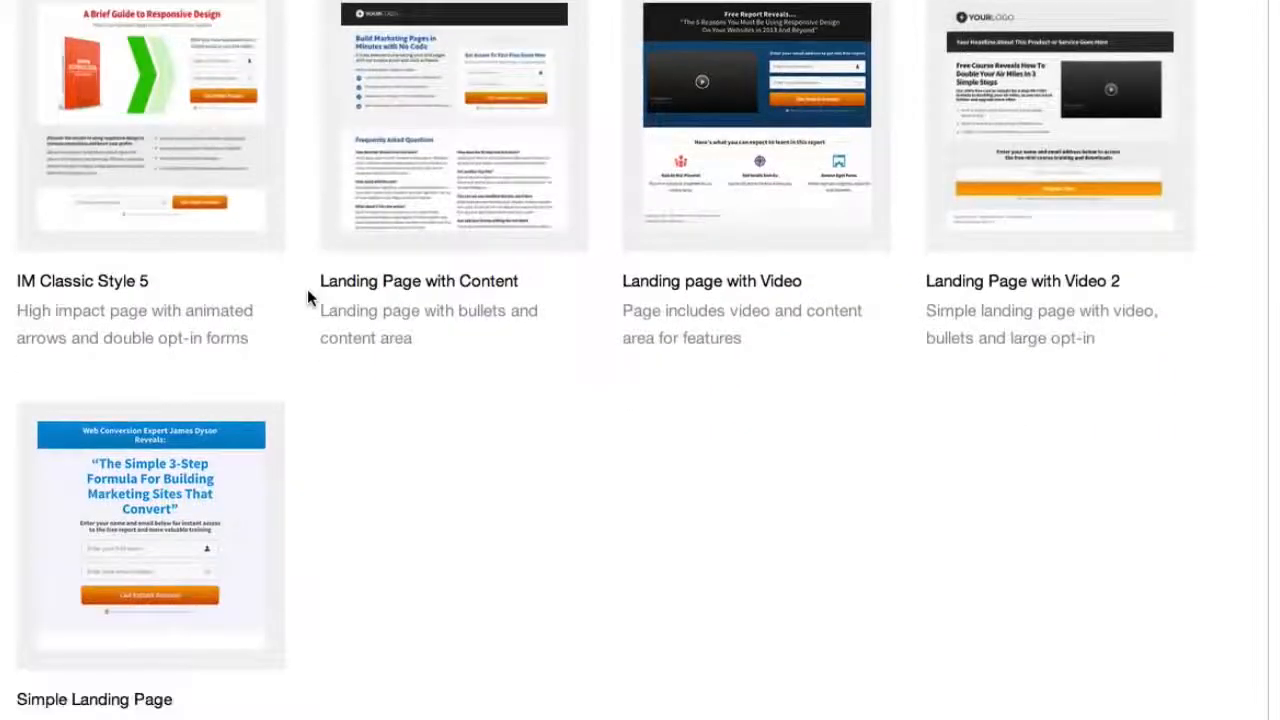
{"action": "scroll", "coordinate": [307, 289], "scroll_direction": "down", "scroll_amount": 3}
{"action": "scroll", "coordinate": [307, 296], "scroll_direction": "down", "scroll_amount": 4}
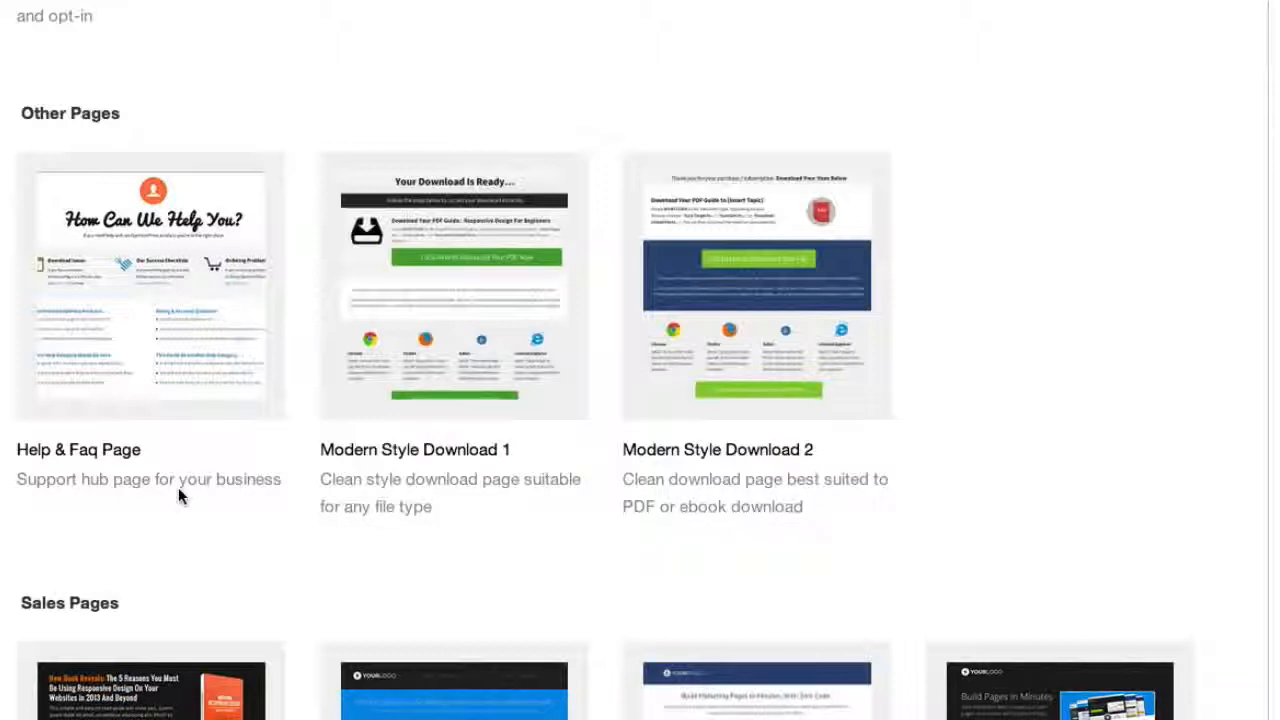
{"action": "scroll", "coordinate": [178, 487], "scroll_direction": "down", "scroll_amount": 5}
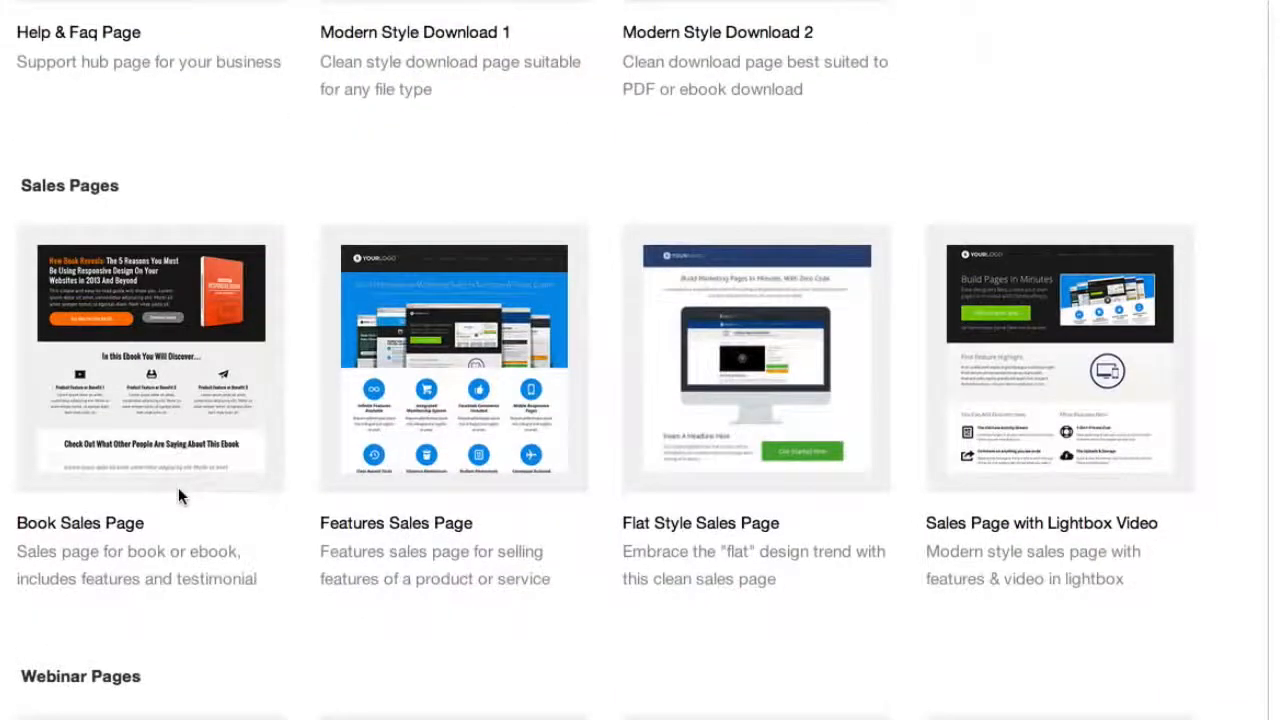
{"action": "scroll", "coordinate": [178, 487], "scroll_direction": "down", "scroll_amount": 1}
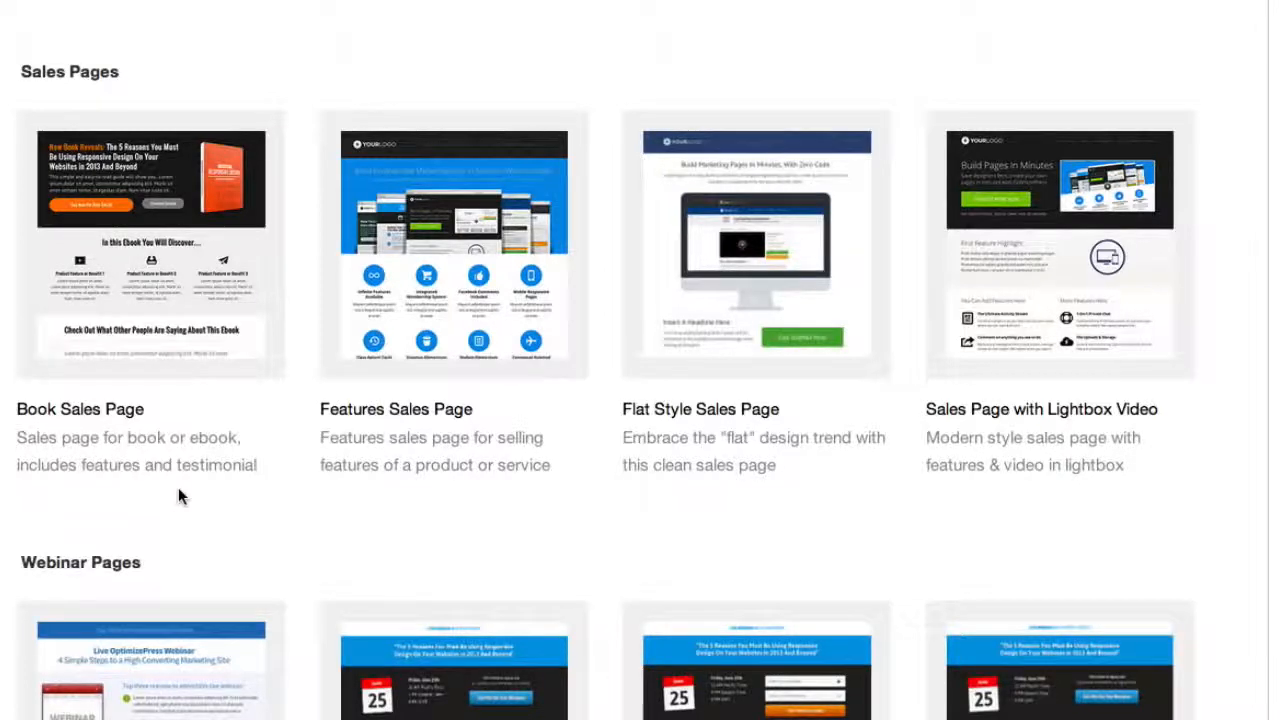
{"action": "scroll", "coordinate": [193, 470], "scroll_direction": "down", "scroll_amount": 3}
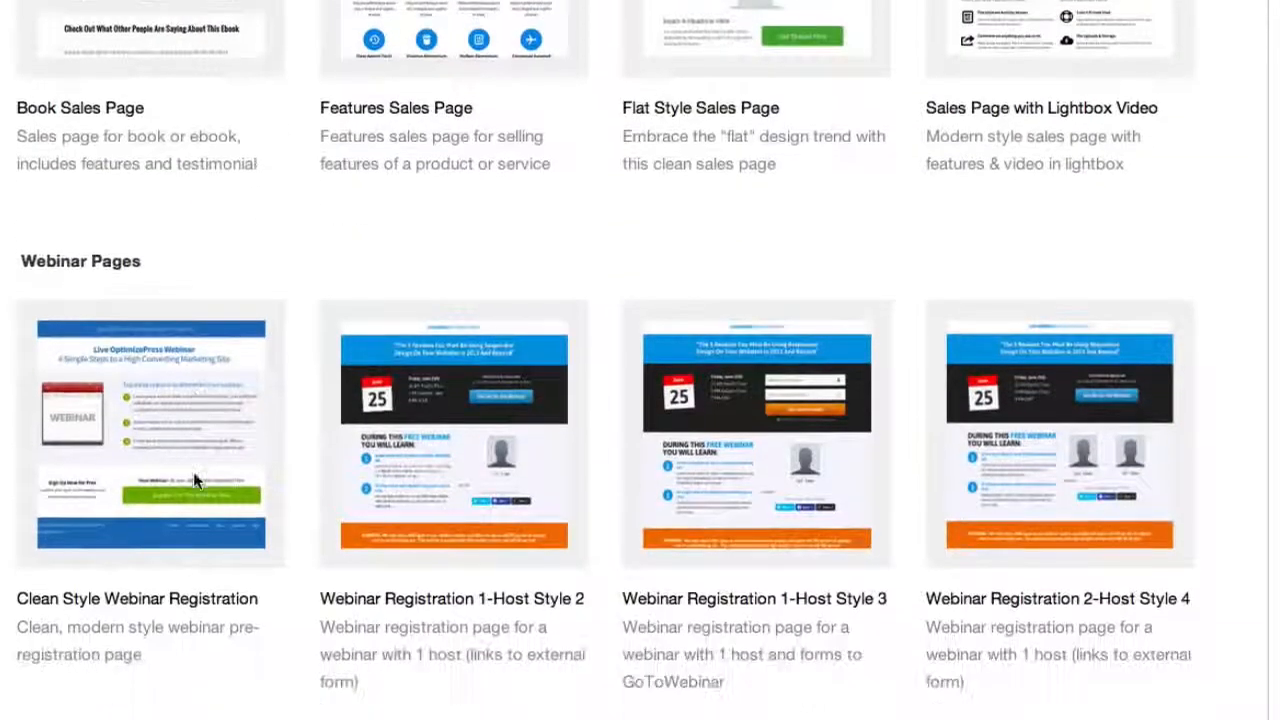
{"action": "scroll", "coordinate": [195, 480], "scroll_direction": "down", "scroll_amount": 3}
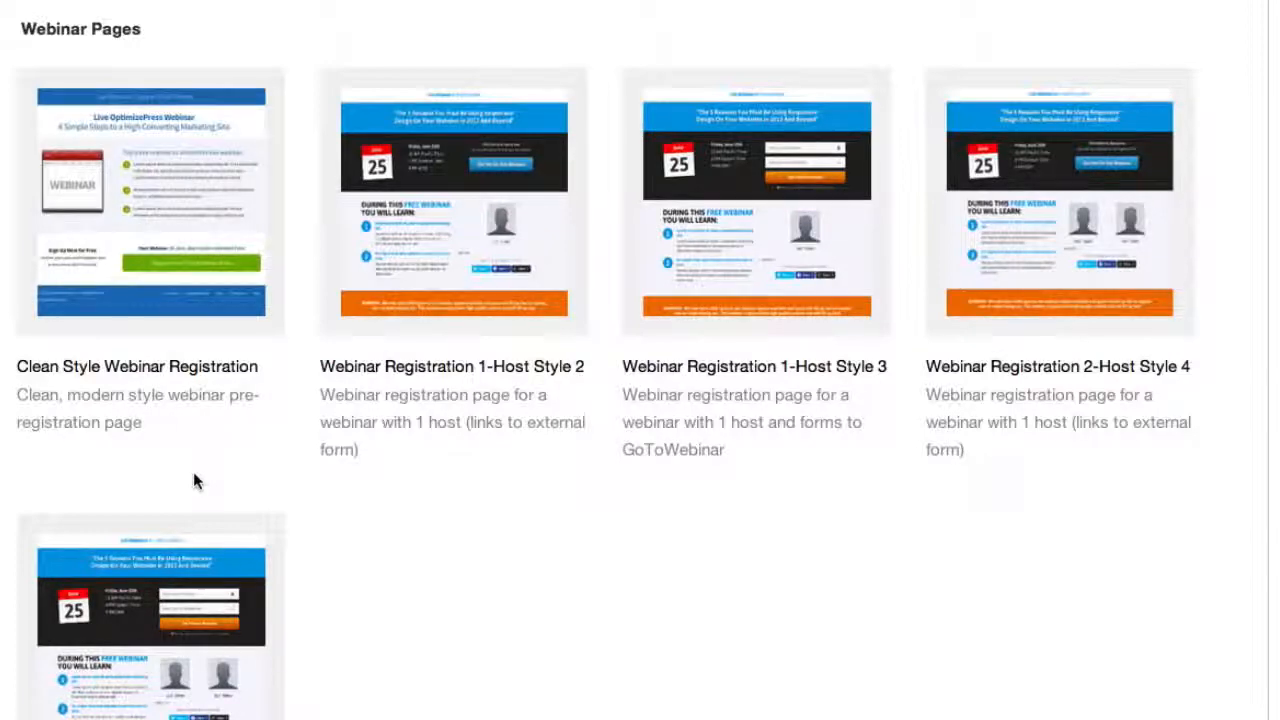
Choose the Book Sales Page template from the Sales Pages category for the new page
{"action": "scroll", "coordinate": [193, 481], "scroll_direction": "up", "scroll_amount": 5}
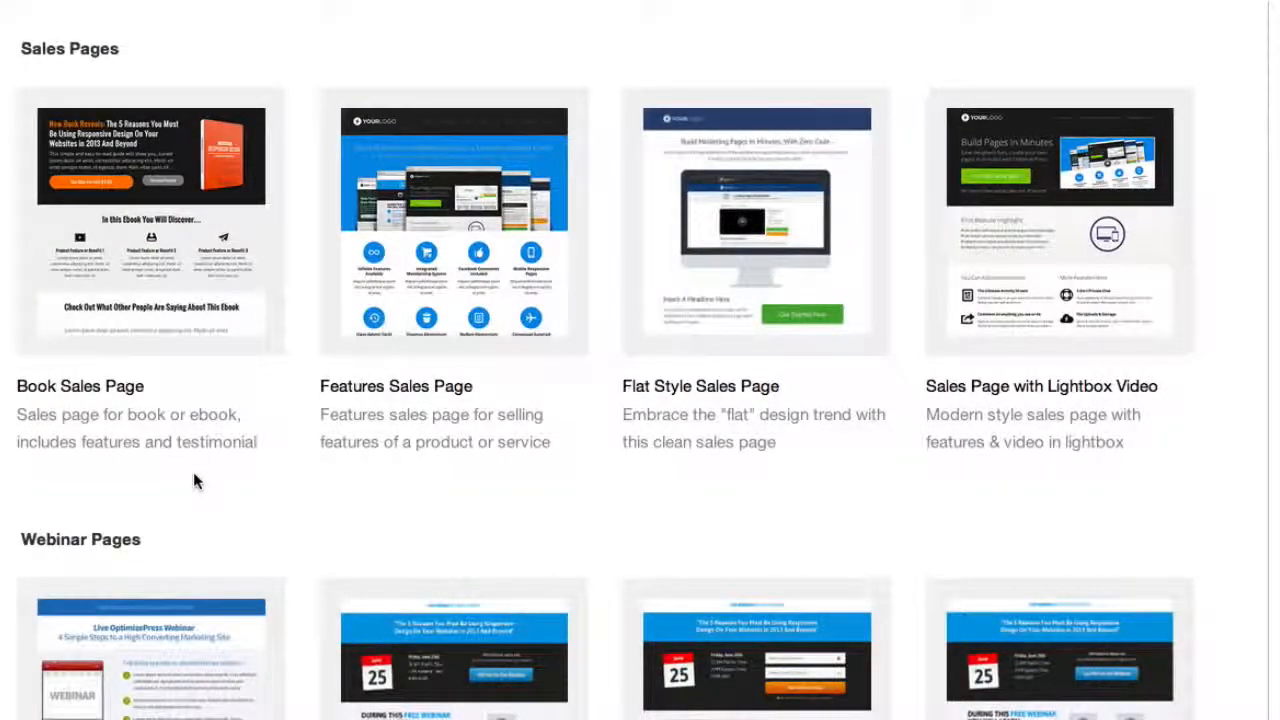
{"action": "left_click", "coordinate": [175, 262]}
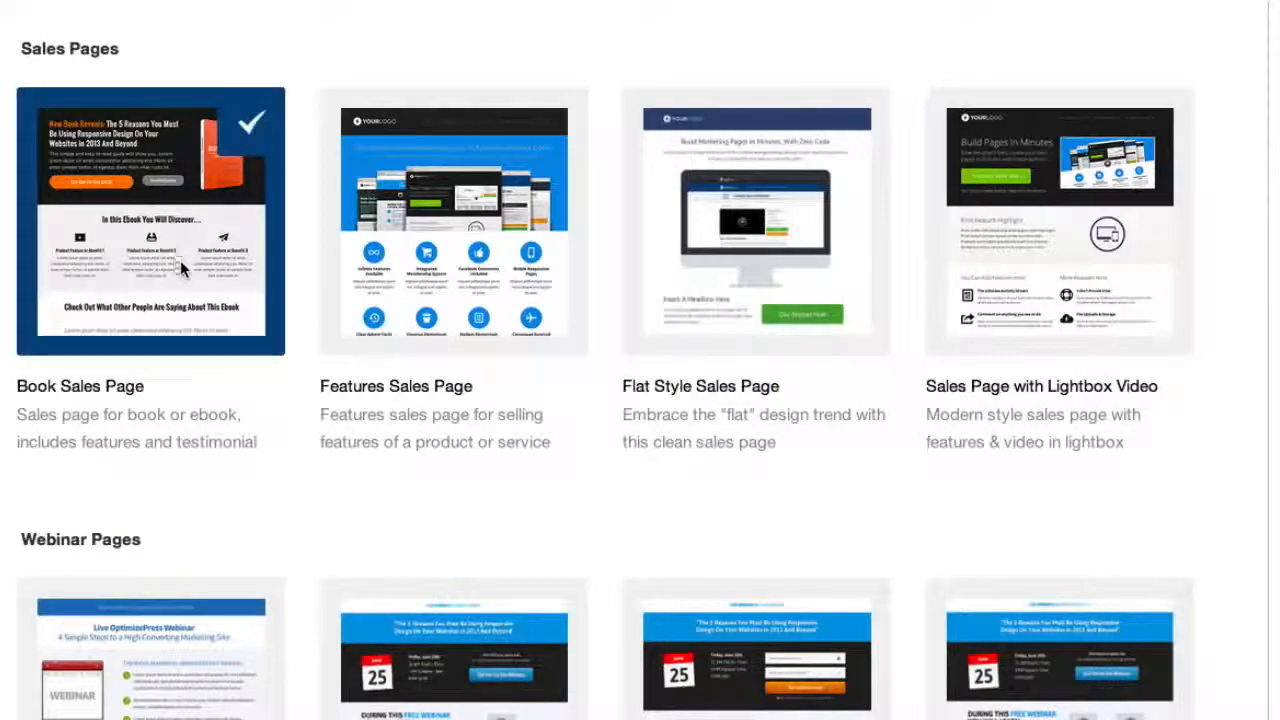
{"action": "scroll", "coordinate": [886, 75], "scroll_direction": "down", "scroll_amount": 10}
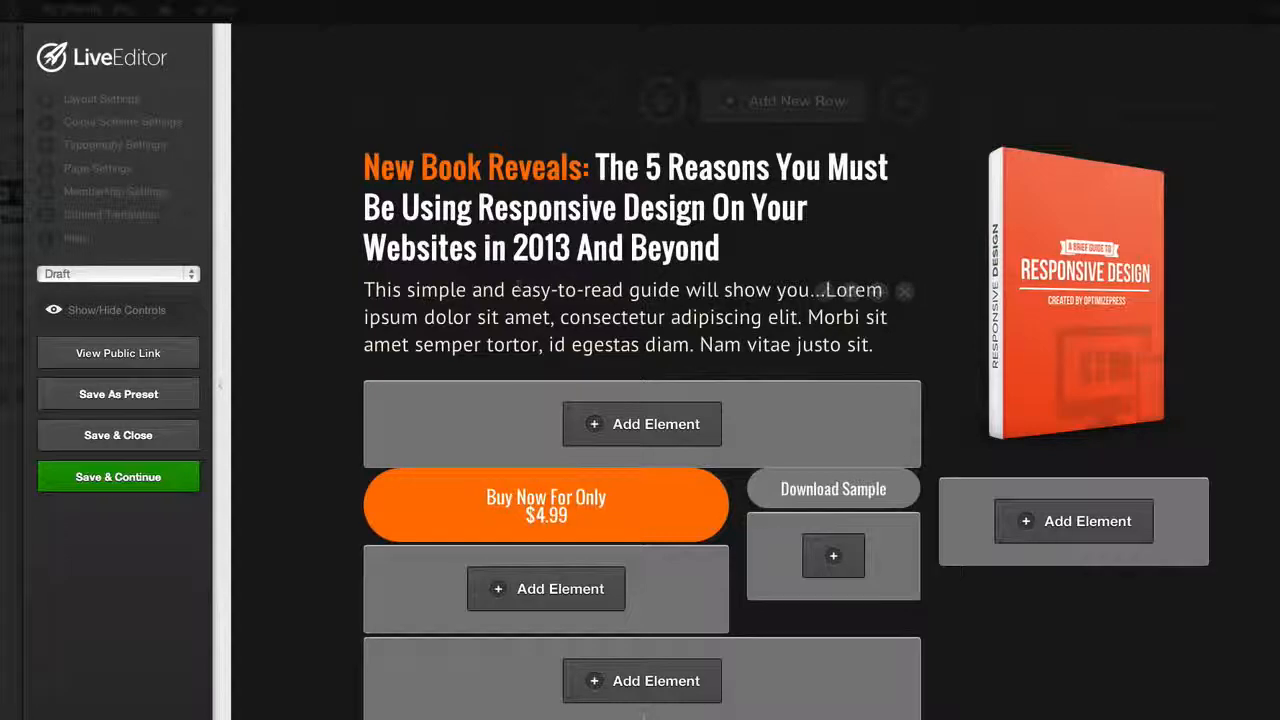
Examine the template's page sections in the LiveEditor, from the headline and feature blocks to the testimonial and bottom buy button
{"action": "scroll", "coordinate": [426, 298], "scroll_direction": "down", "scroll_amount": 2}
{"action": "scroll", "coordinate": [521, 288], "scroll_direction": "up", "scroll_amount": 2}
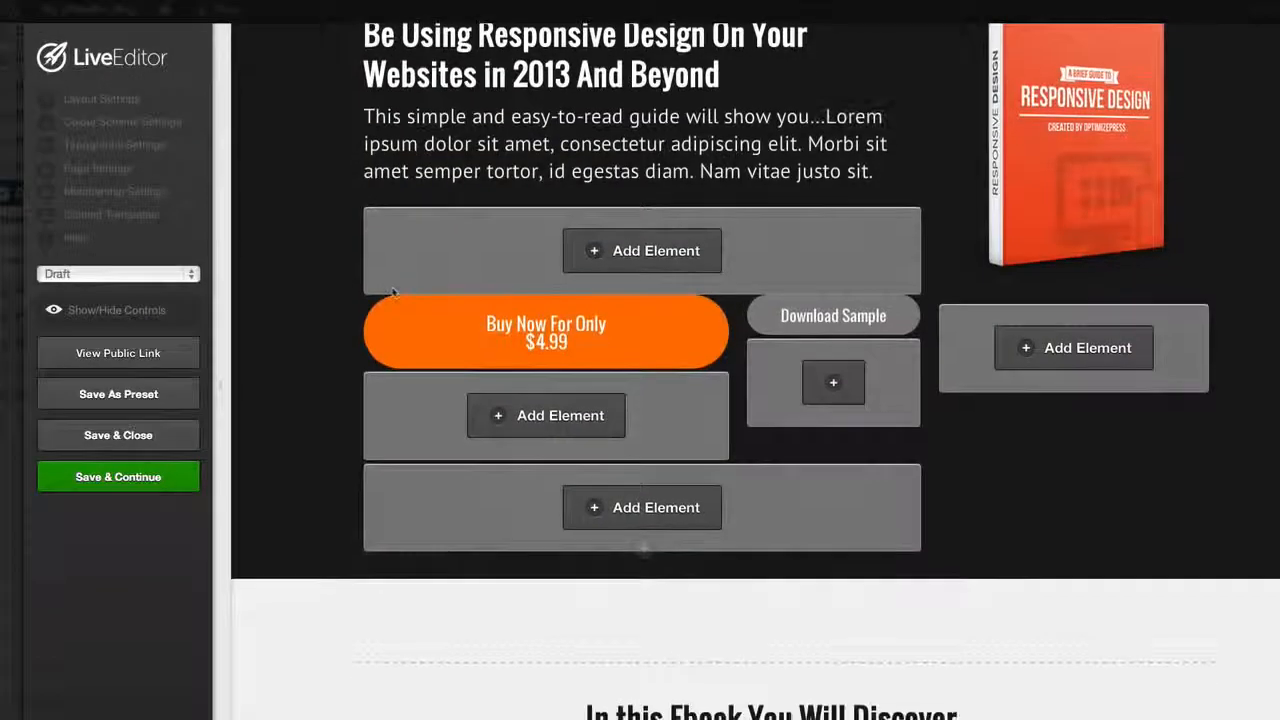
{"action": "scroll", "coordinate": [393, 293], "scroll_direction": "down", "scroll_amount": 2}
{"action": "scroll", "coordinate": [393, 293], "scroll_direction": "down", "scroll_amount": 8}
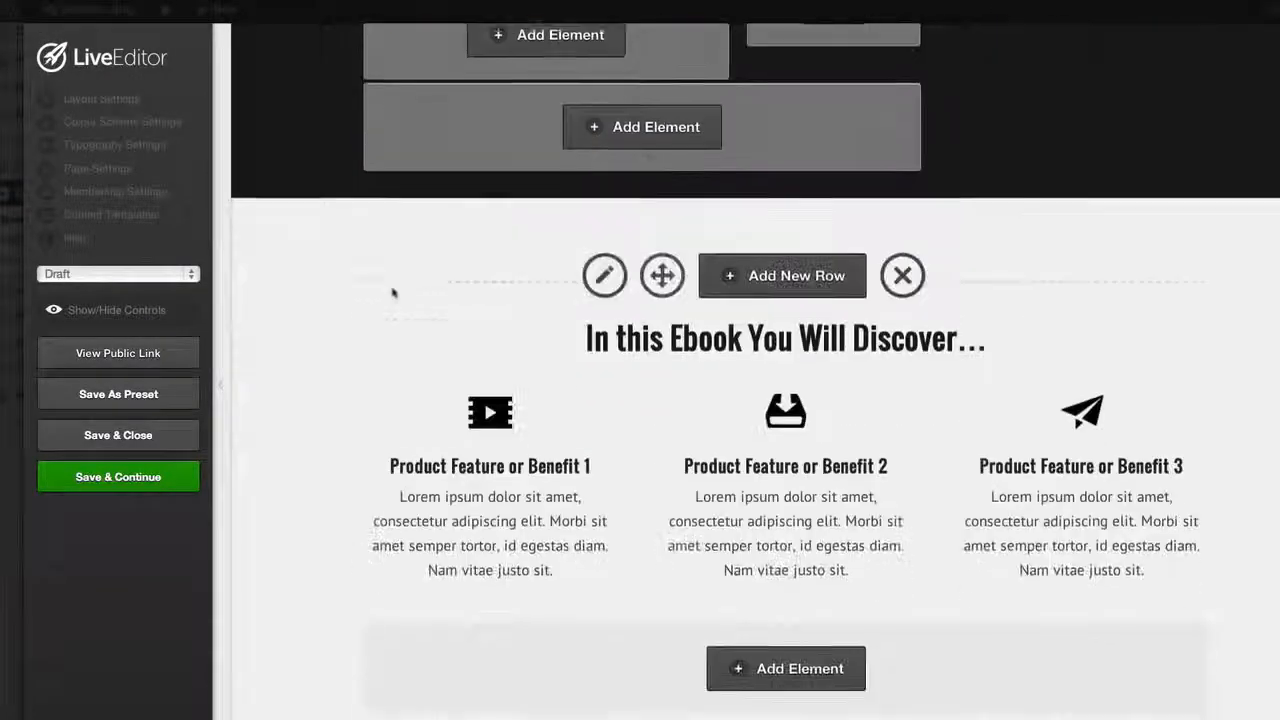
{"action": "scroll", "coordinate": [393, 293], "scroll_direction": "down", "scroll_amount": 6}
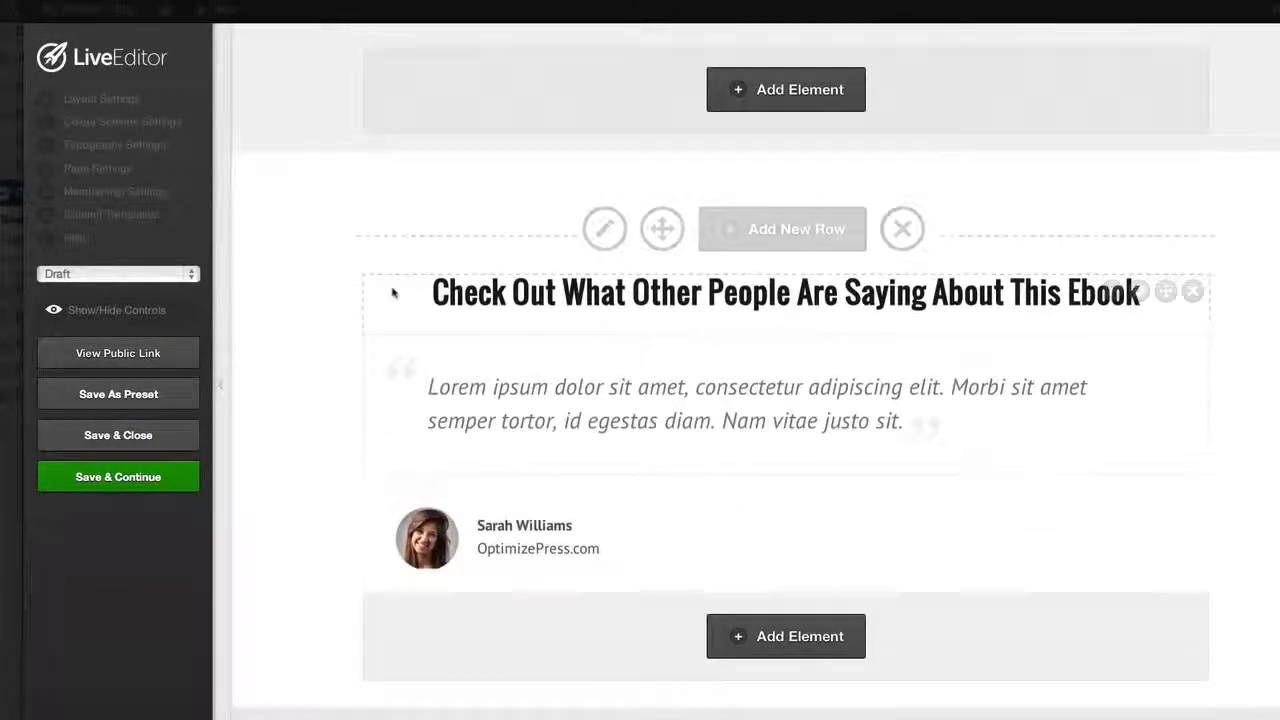
{"action": "scroll", "coordinate": [393, 293], "scroll_direction": "down", "scroll_amount": 1}
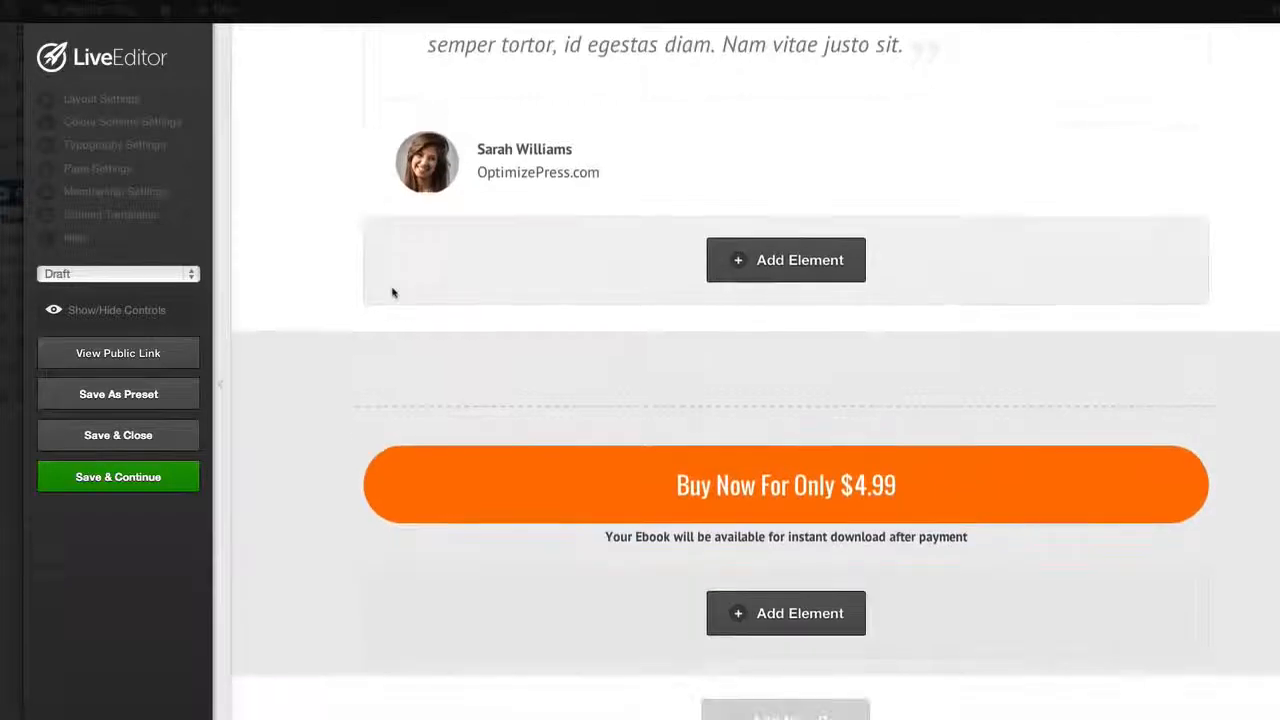
{"action": "scroll", "coordinate": [393, 293], "scroll_direction": "down", "scroll_amount": 1}
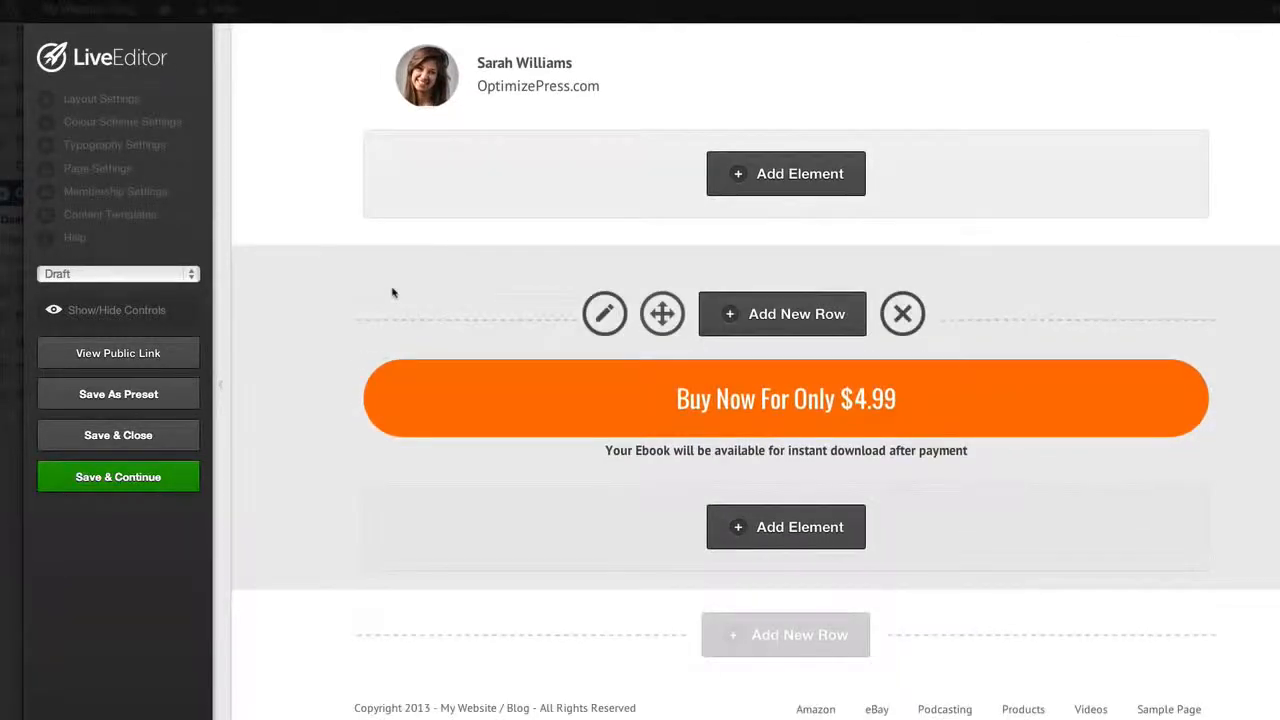
{"action": "scroll", "coordinate": [393, 293], "scroll_direction": "up", "scroll_amount": 6}
{"action": "scroll", "coordinate": [393, 293], "scroll_direction": "up", "scroll_amount": 4}
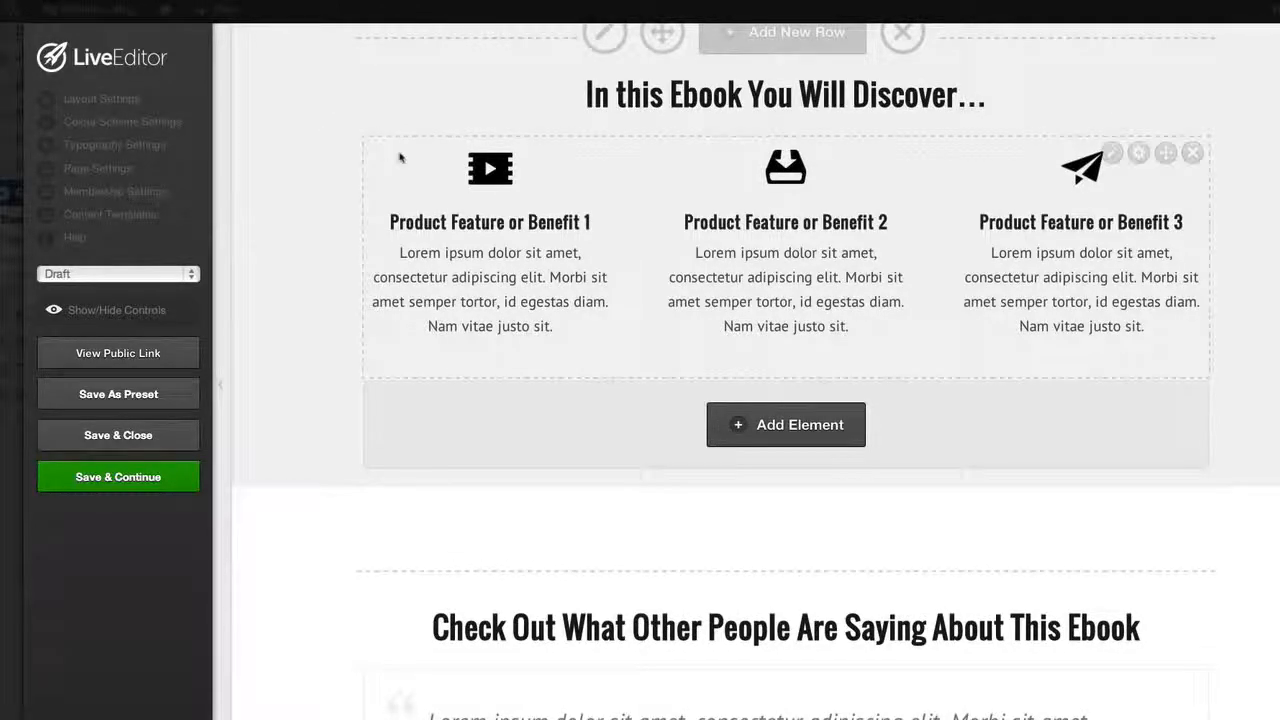
{"action": "scroll", "coordinate": [434, 164], "scroll_direction": "up", "scroll_amount": 7}
{"action": "scroll", "coordinate": [434, 164], "scroll_direction": "up", "scroll_amount": 4}
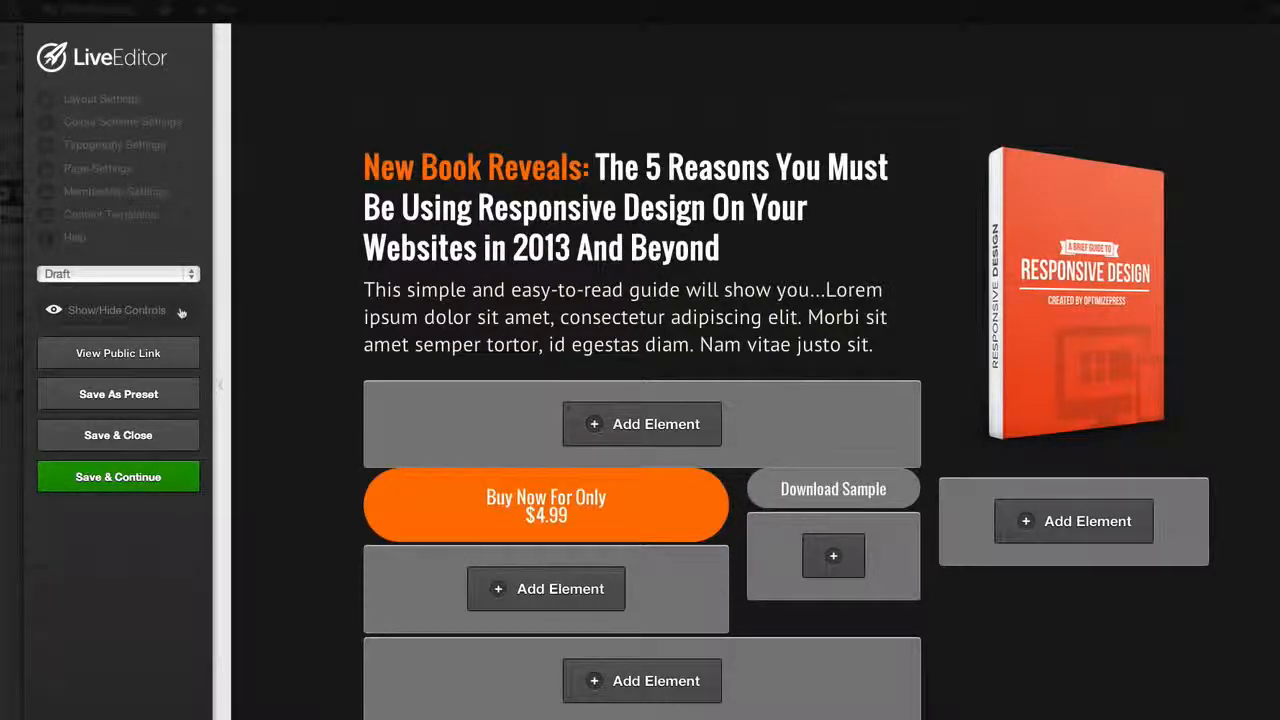
Hide the editing controls and review the whole page as visitors would see it
{"action": "left_click", "coordinate": [181, 312]}
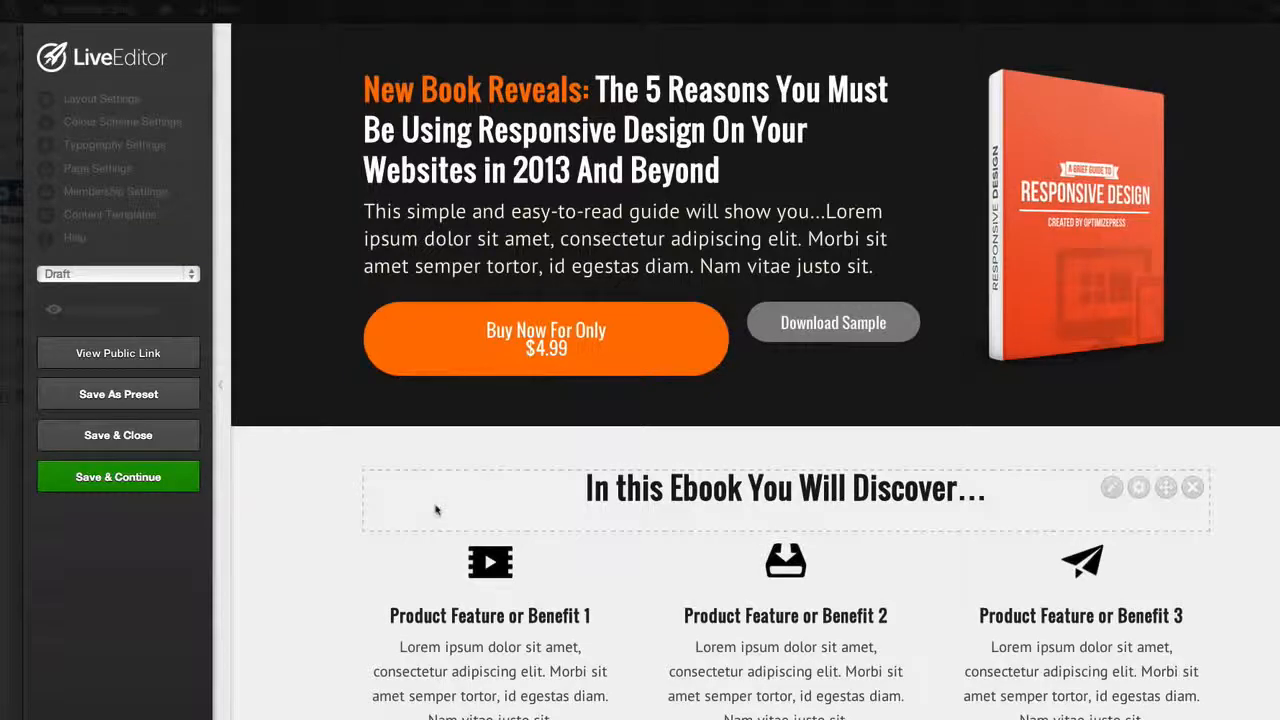
{"action": "scroll", "coordinate": [435, 510], "scroll_direction": "down", "scroll_amount": 3}
{"action": "scroll", "coordinate": [255, 520], "scroll_direction": "down", "scroll_amount": 7}
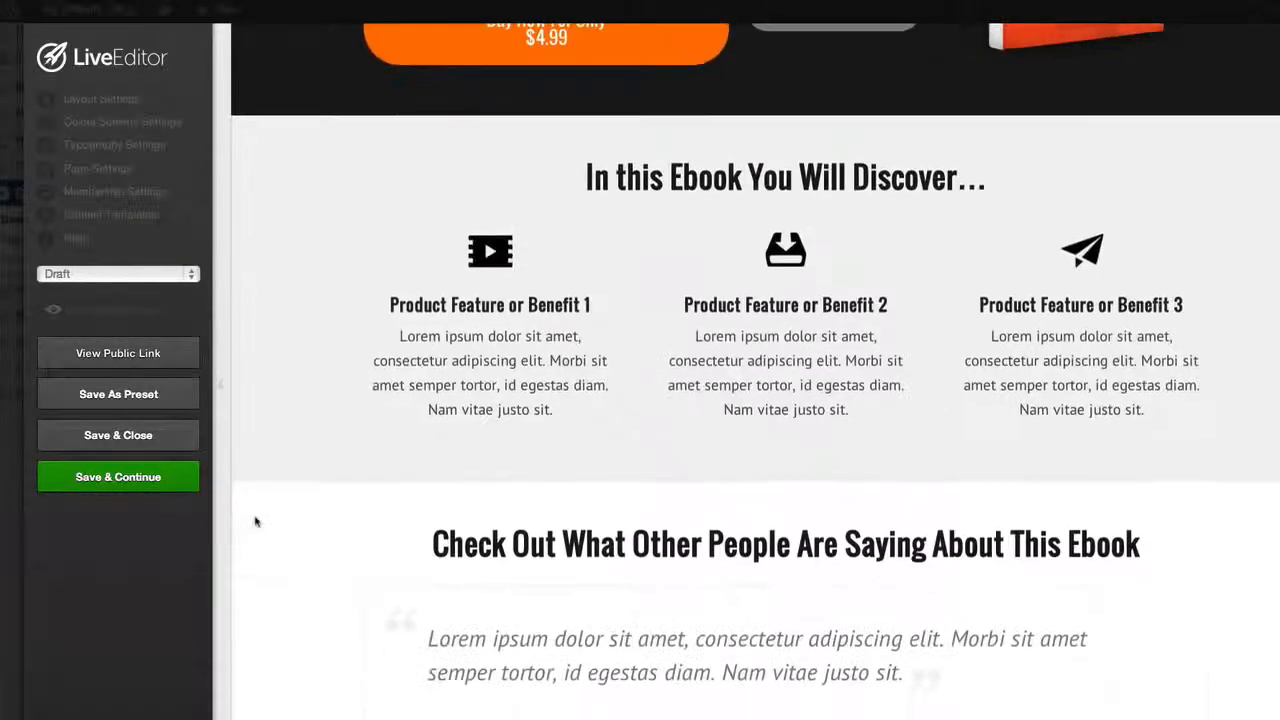
{"action": "scroll", "coordinate": [255, 520], "scroll_direction": "down", "scroll_amount": 2}
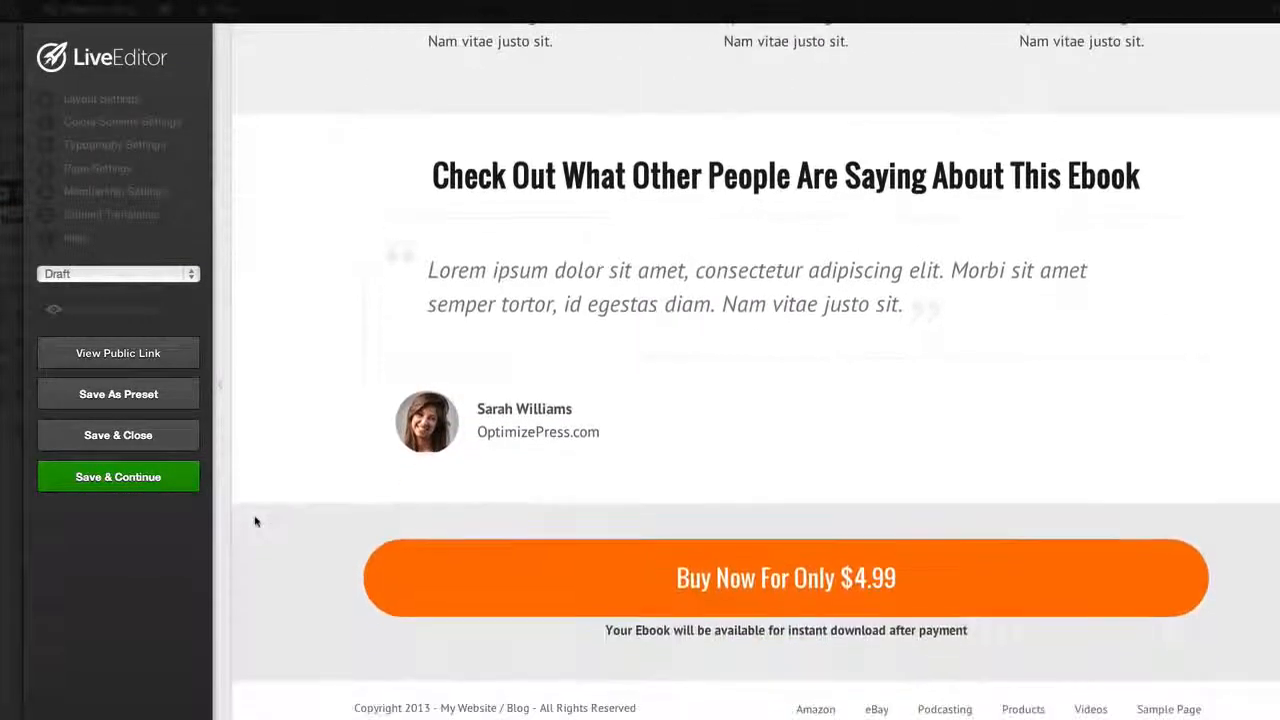
{"action": "scroll", "coordinate": [255, 520], "scroll_direction": "up", "scroll_amount": 3}
{"action": "scroll", "coordinate": [255, 520], "scroll_direction": "up", "scroll_amount": 5}
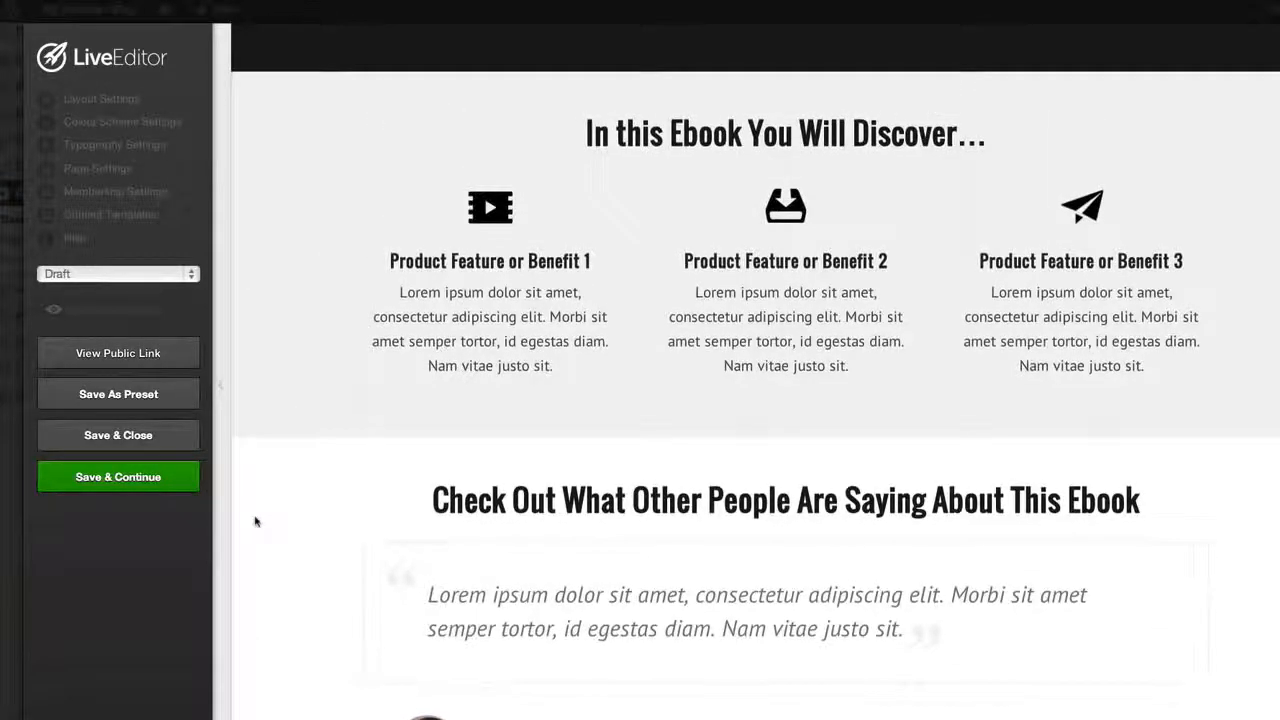
{"action": "scroll", "coordinate": [255, 520], "scroll_direction": "up", "scroll_amount": 3}
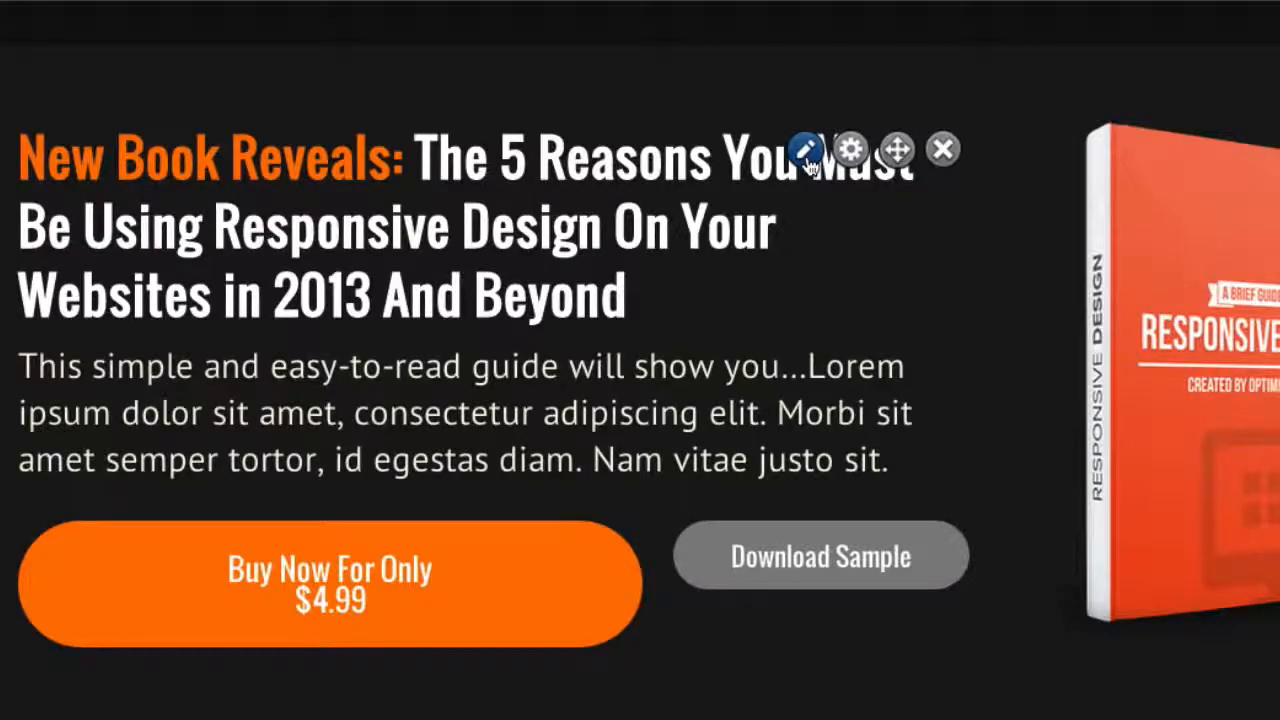
Open the main headline for editing and replace its orange lead-in text with "The eBay Breakthrough!"
{"action": "left_click", "coordinate": [706, 140]}
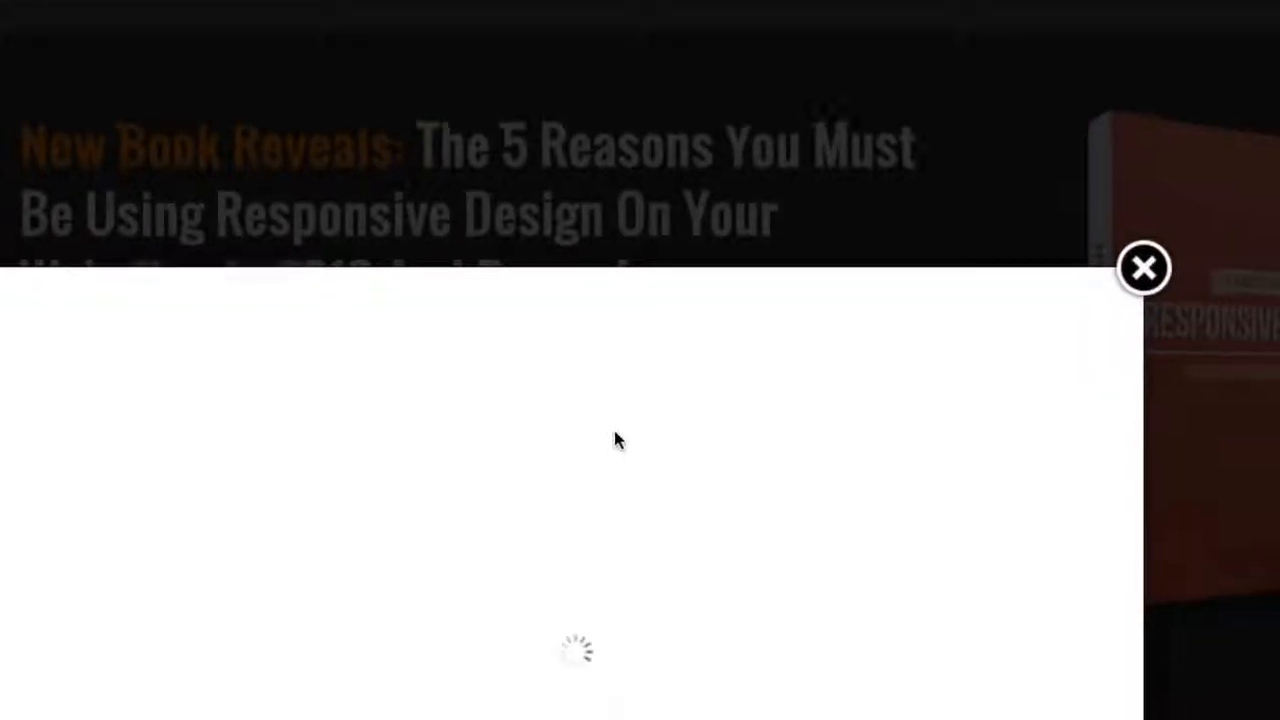
{"action": "scroll", "coordinate": [423, 307], "scroll_direction": "down", "scroll_amount": 3}
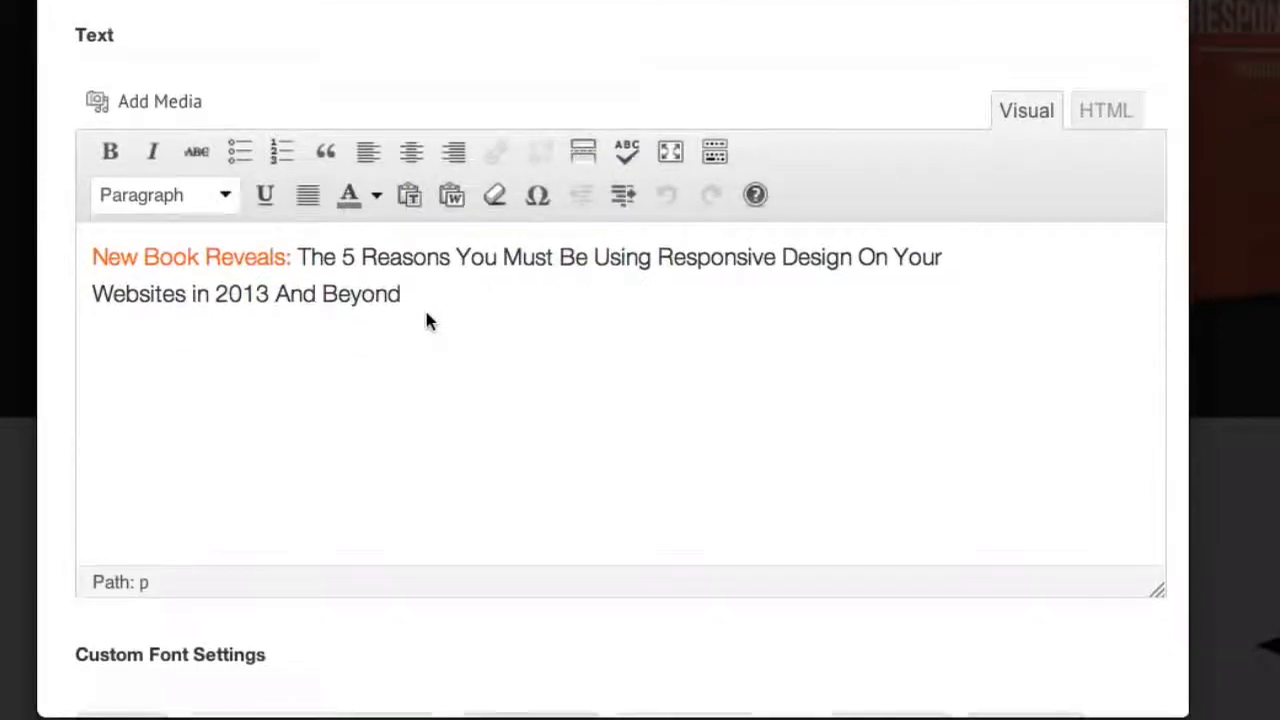
{"action": "scroll", "coordinate": [426, 320], "scroll_direction": "up", "scroll_amount": 1}
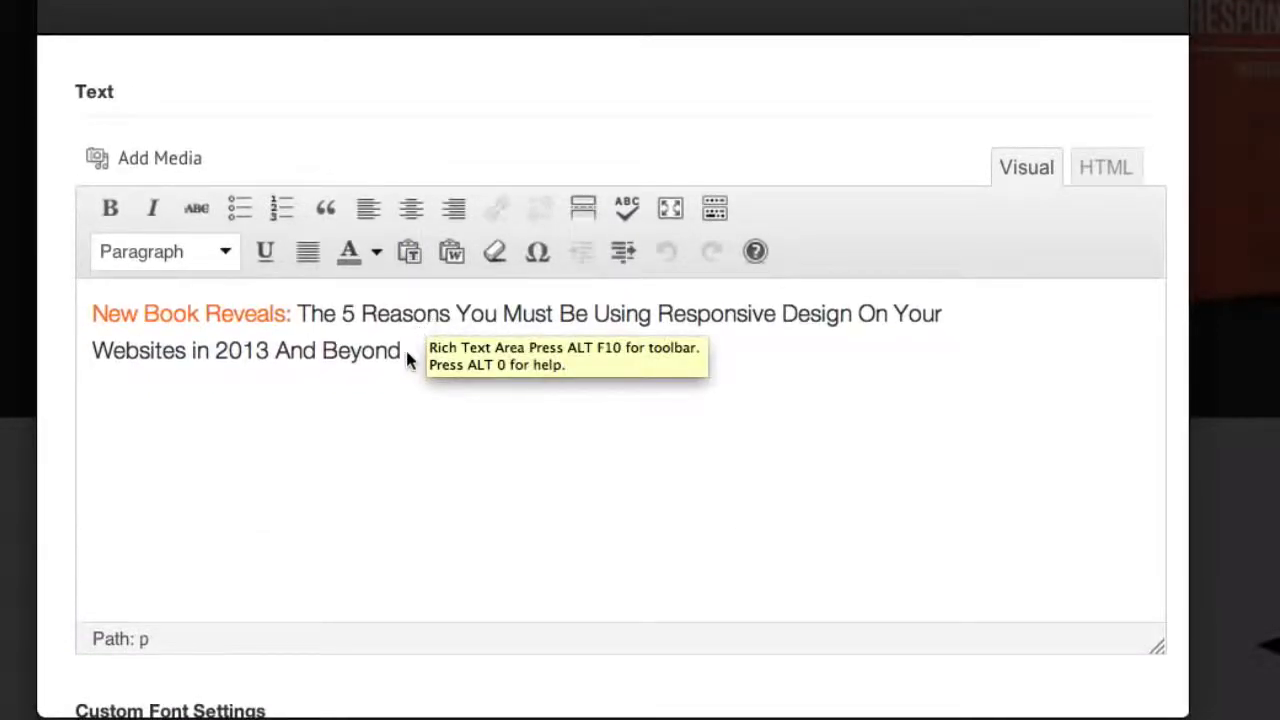
{"action": "left_click_drag", "start_coordinate": [402, 350], "coordinate": [93, 308]}
{"action": "left_click", "coordinate": [291, 313]}
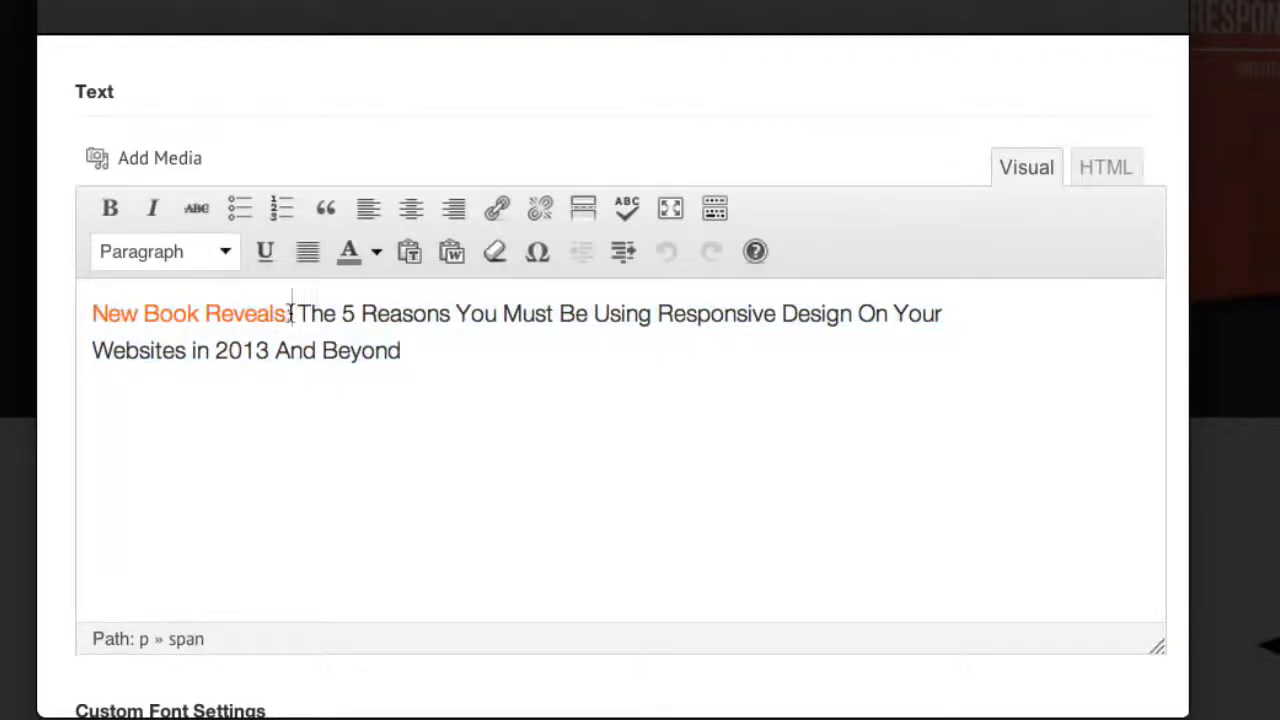
{"action": "left_click_drag", "start_coordinate": [291, 313], "coordinate": [83, 303]}
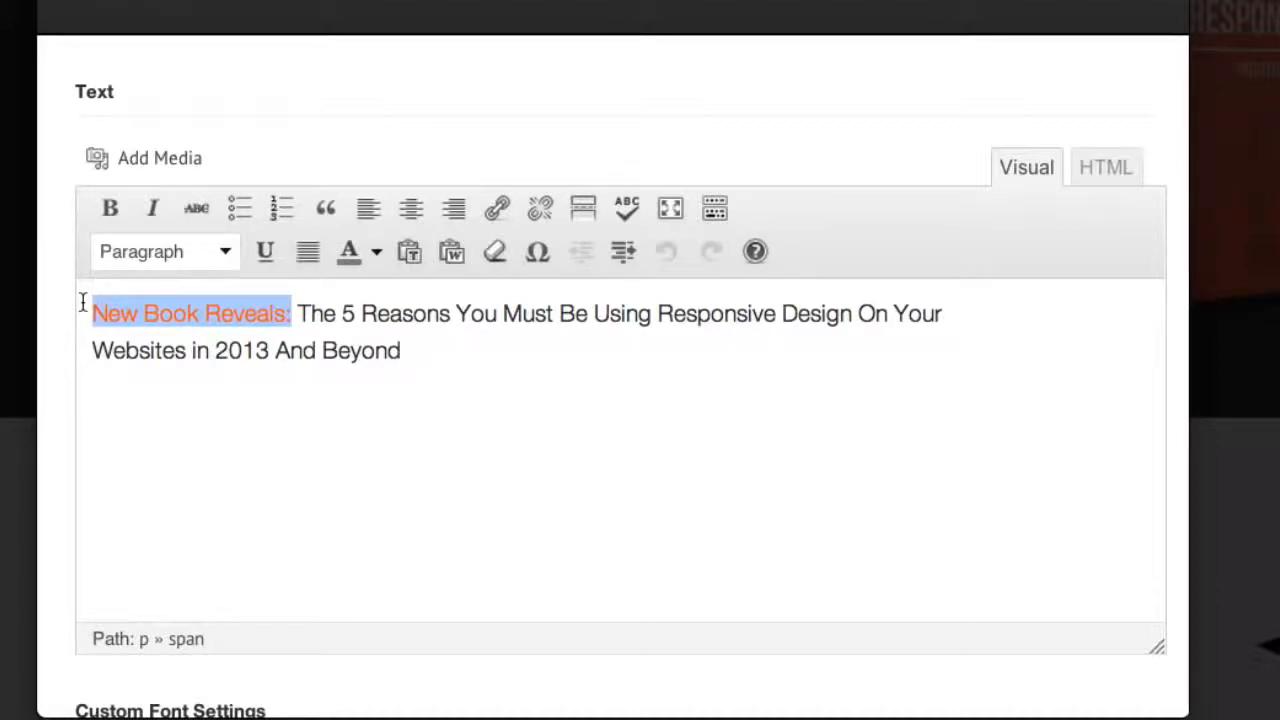
{"action": "type", "text": "Ebay"}
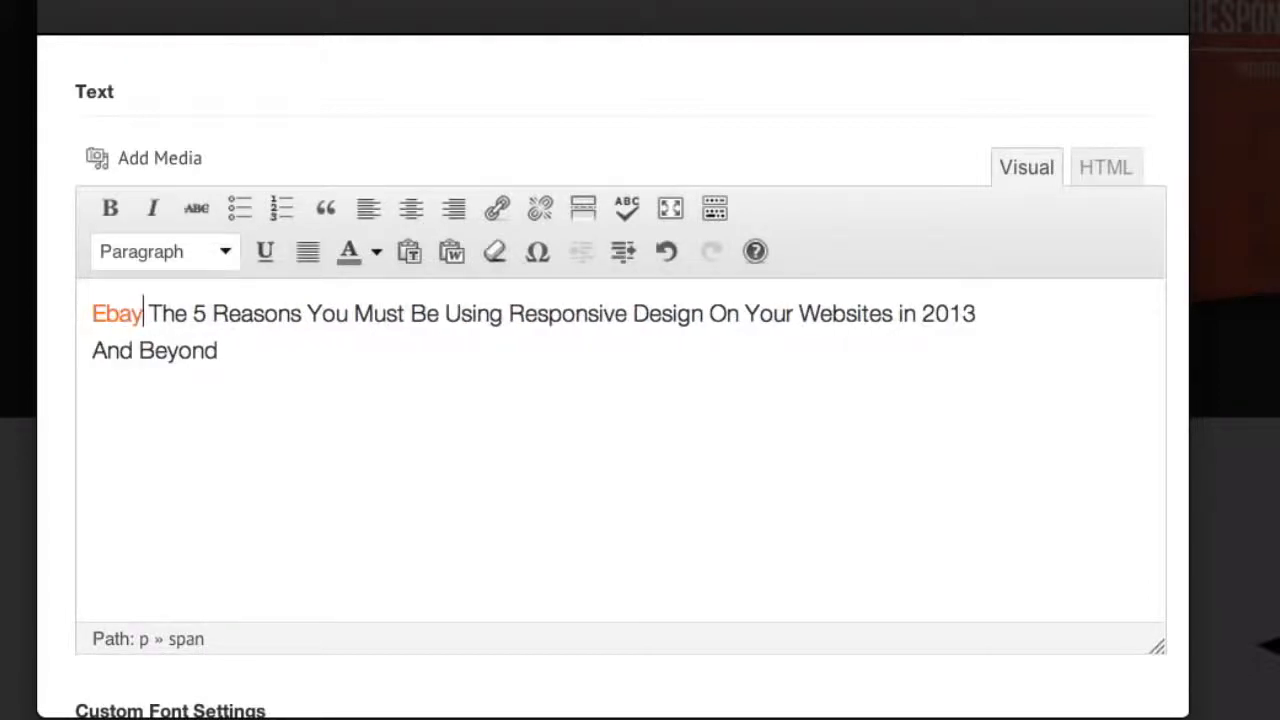
{"action": "key", "text": "BackSpace"}
{"action": "key", "text": "BackSpace"}
{"action": "key", "text": "BackSpace"}
{"action": "key", "text": "BackSpace"}
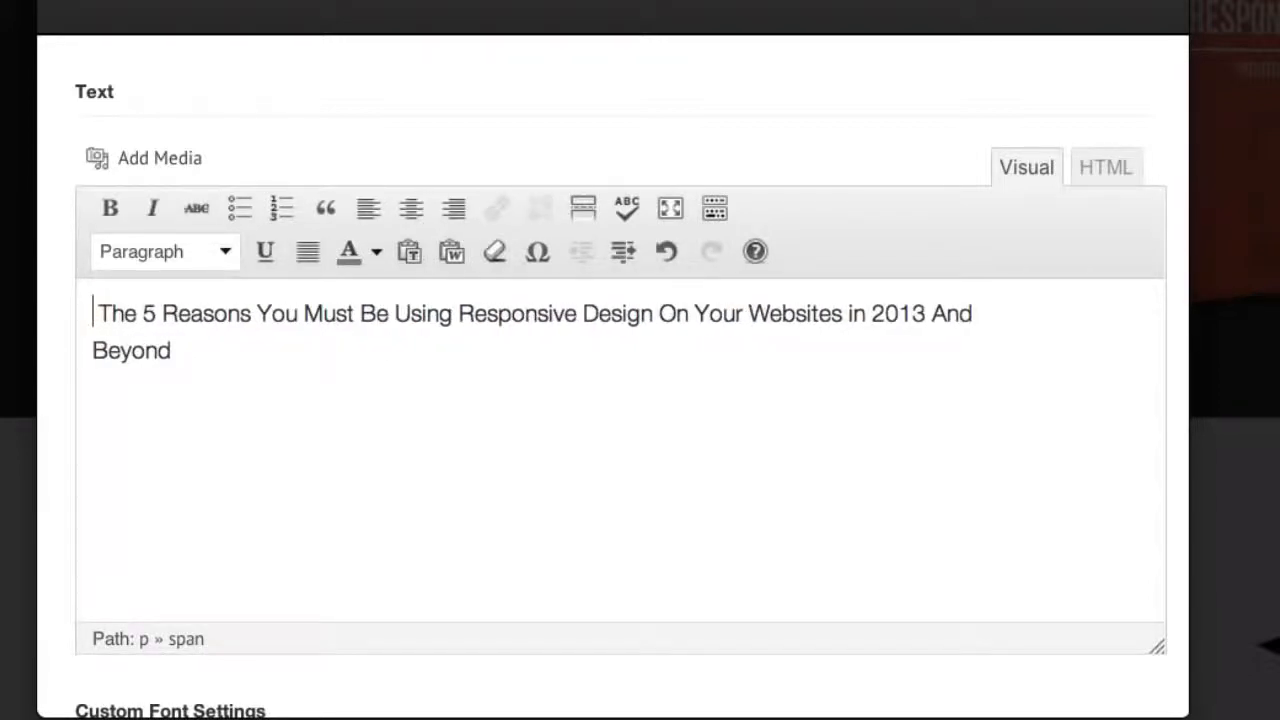
{"action": "type", "text": "The e"}
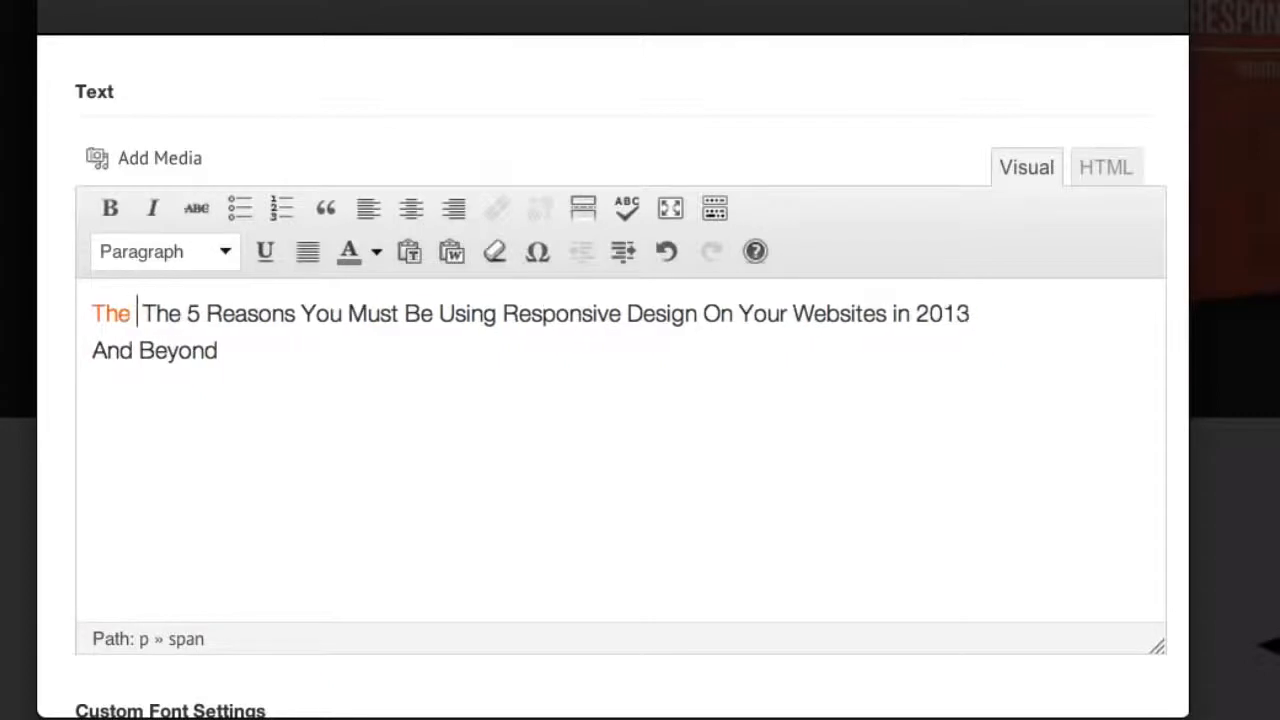
{"action": "type", "text": "Bay Brea"}
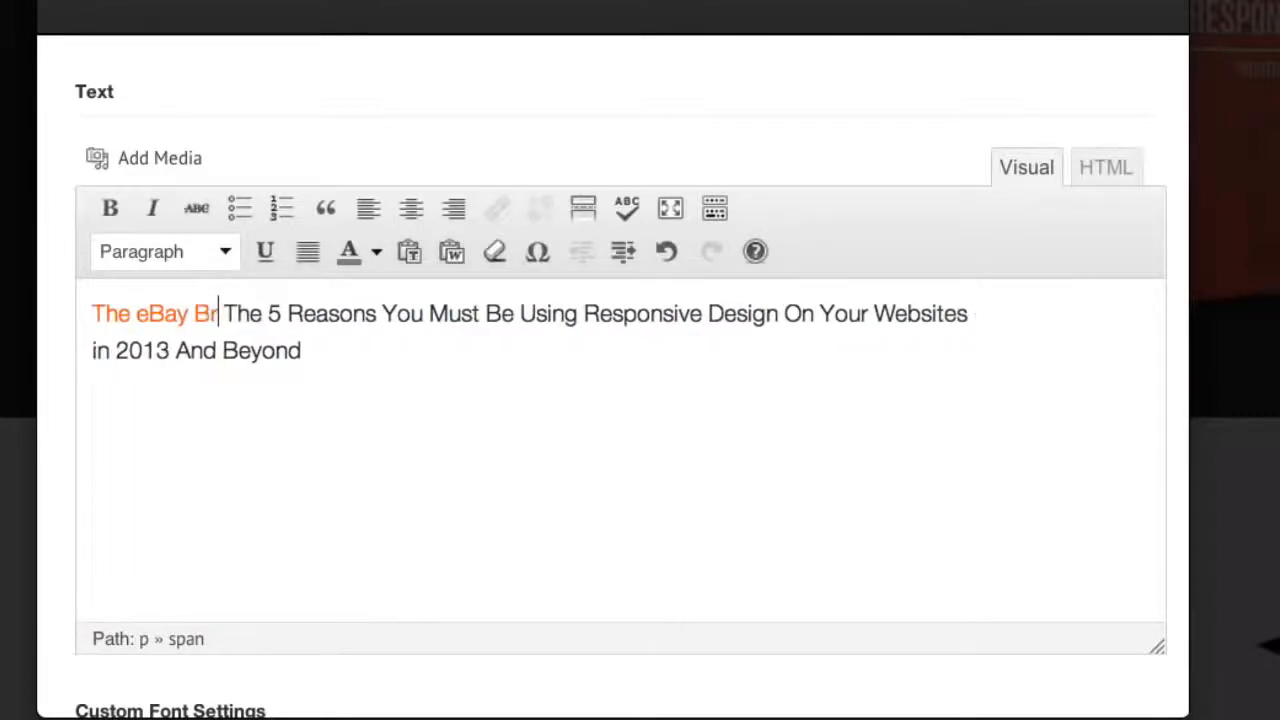
{"action": "type", "text": "kthrough"}
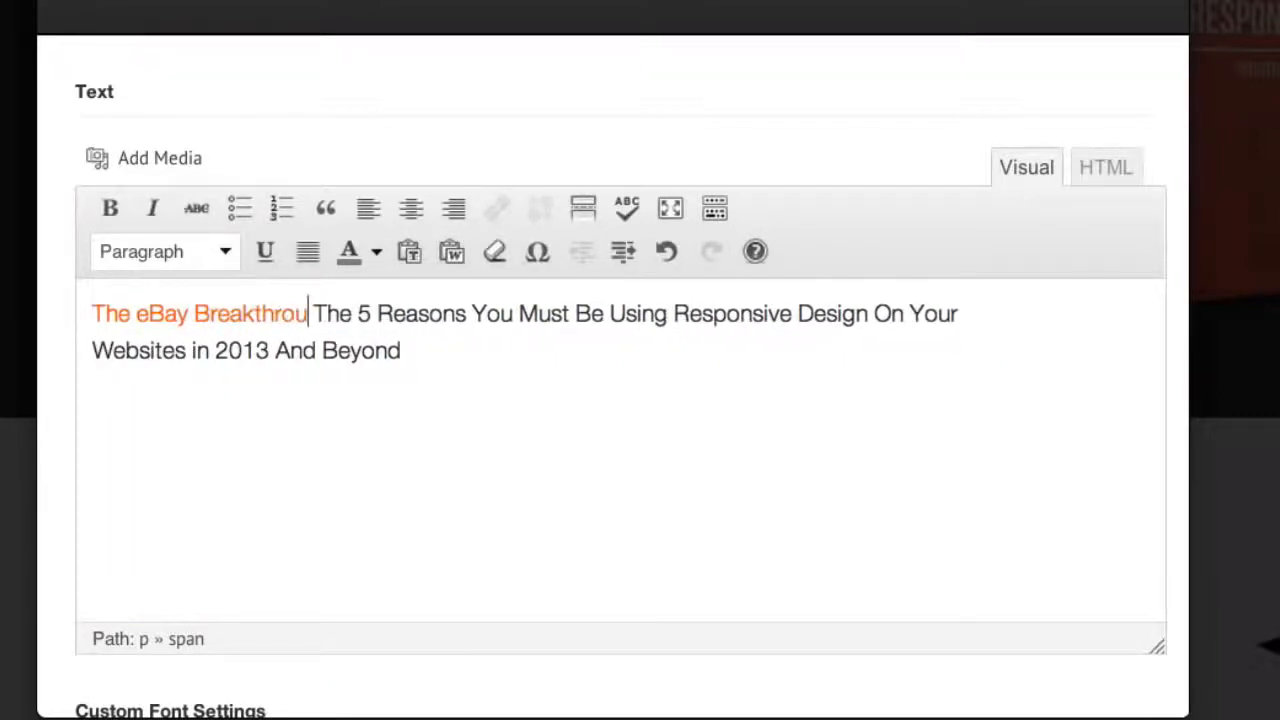
{"action": "type", "text": "!"}
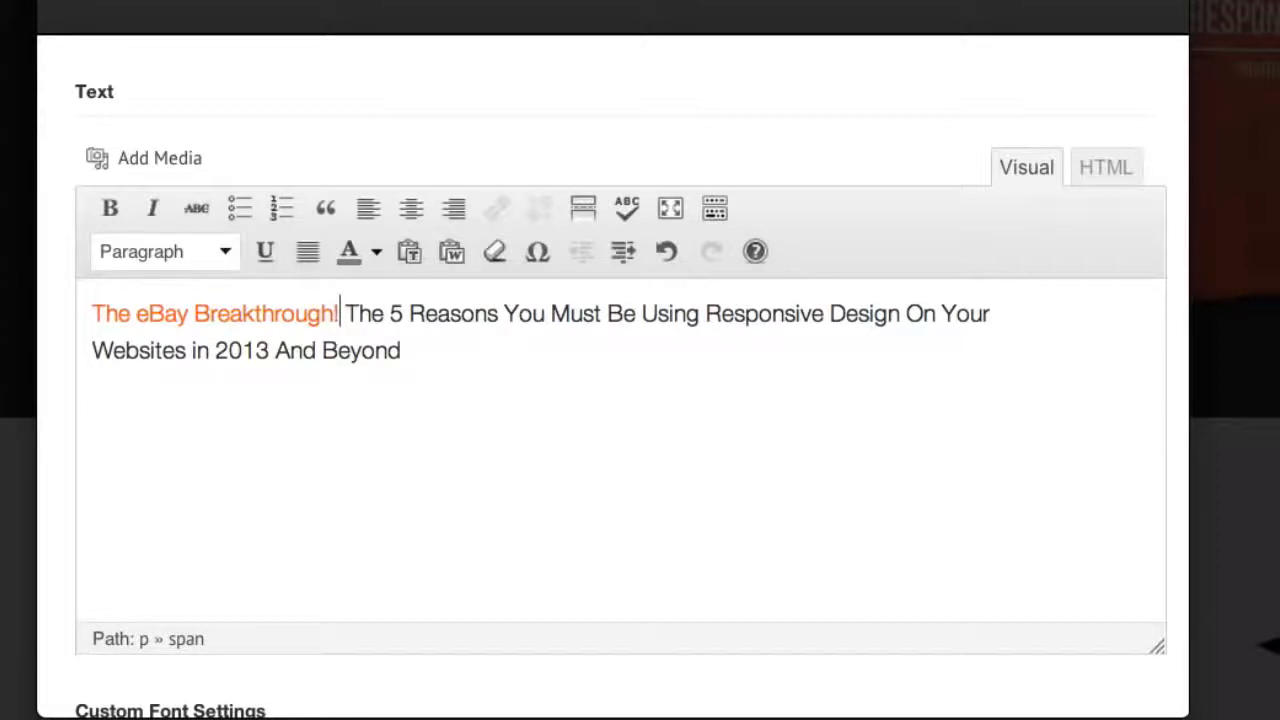
Replace the rest of the headline with "Join 750+ Other Entrepreneurs Who Have Started Highly Profitable Businesses From The Comfort Of Their Own Homes"
{"action": "left_click_drag", "start_coordinate": [401, 350], "coordinate": [346, 312]}
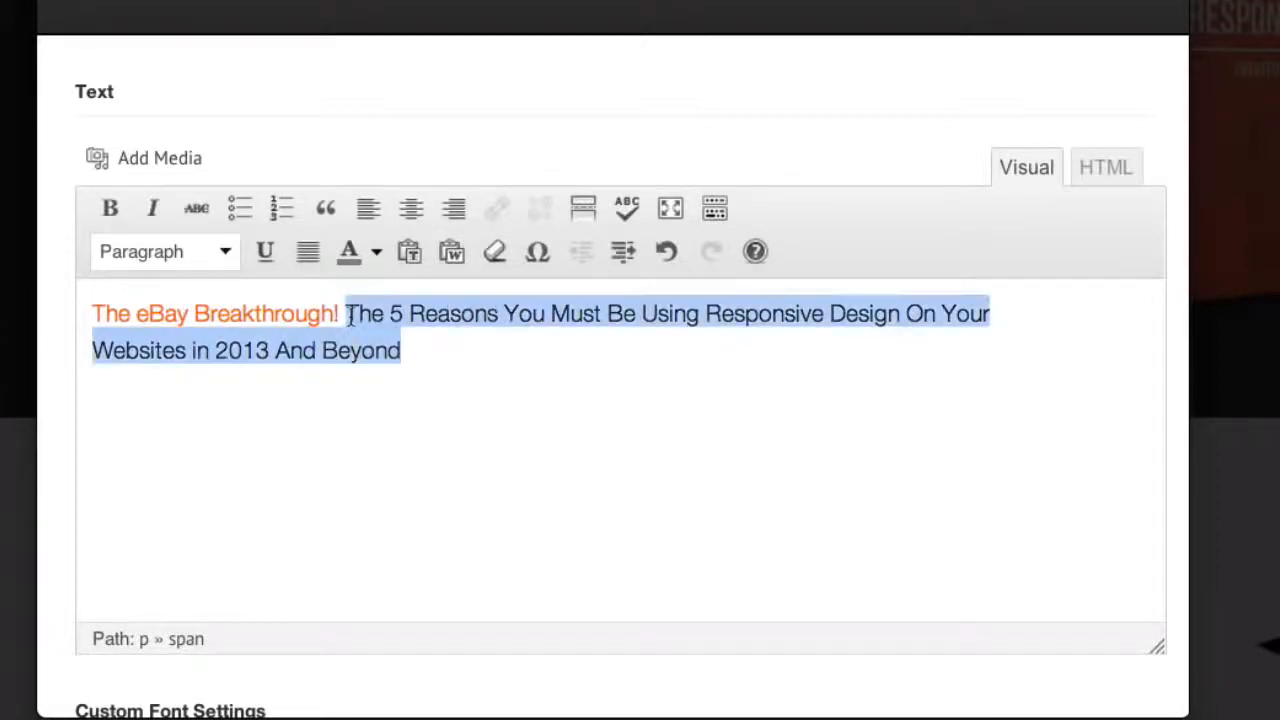
{"action": "type", "text": "Join"}
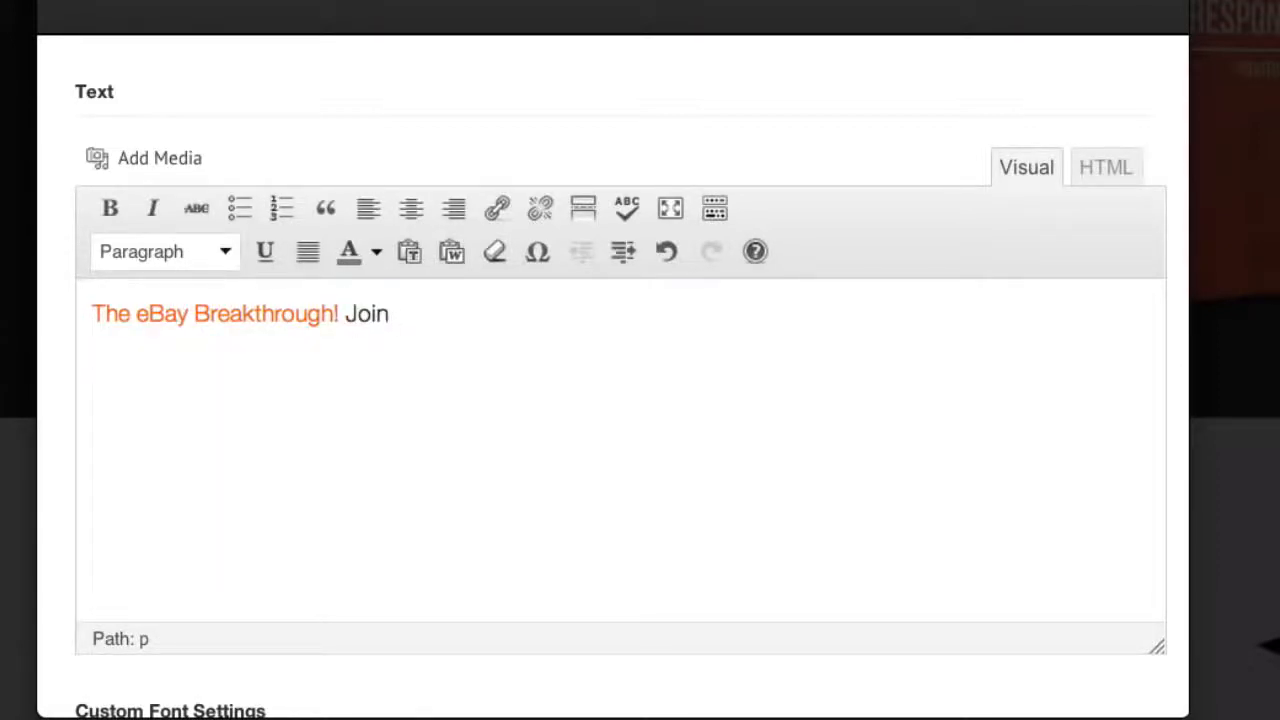
{"action": "type", "text": " 750+ Other"}
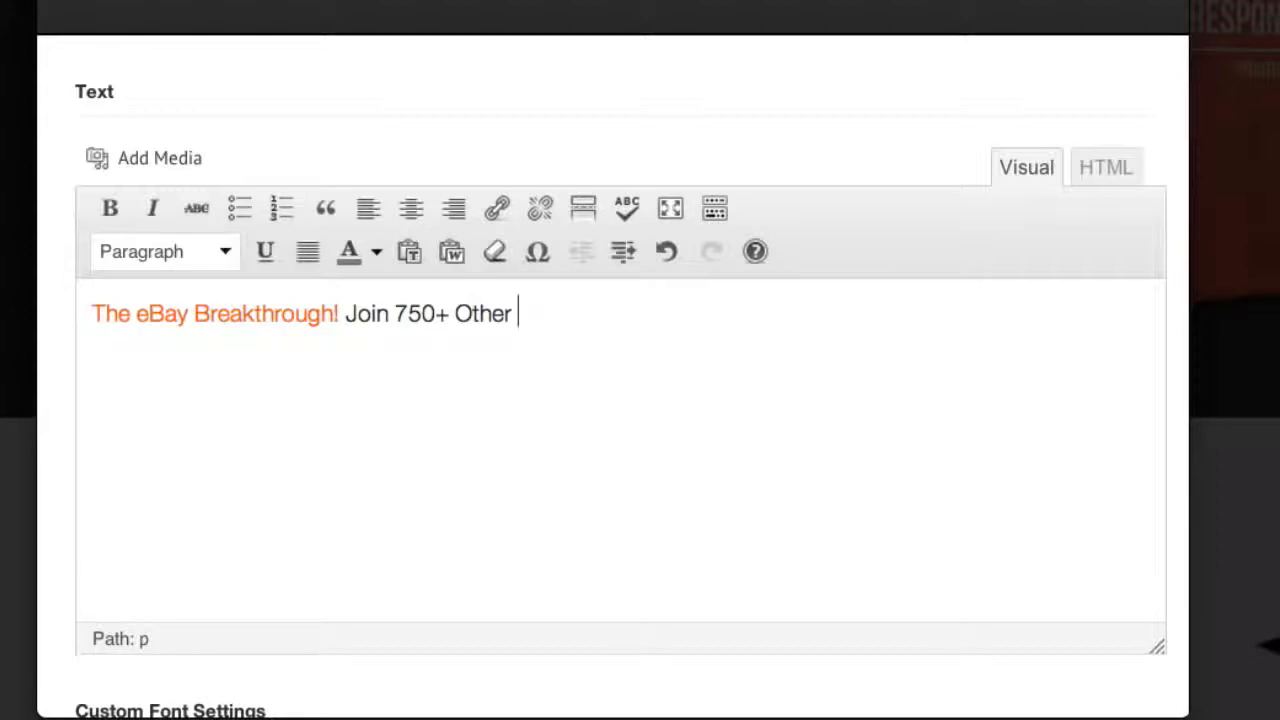
{"action": "type", "text": " m"}
{"action": "key", "text": "BackSpace"}
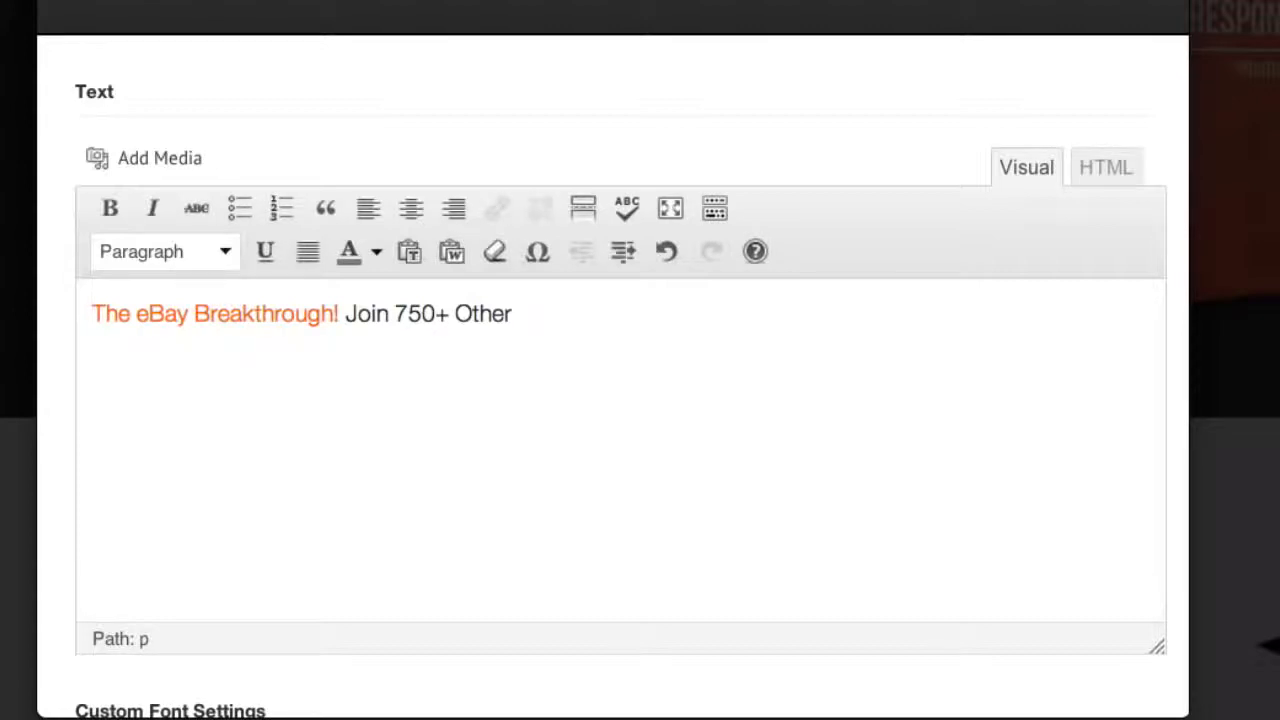
{"action": "type", "text": "Entrepren"}
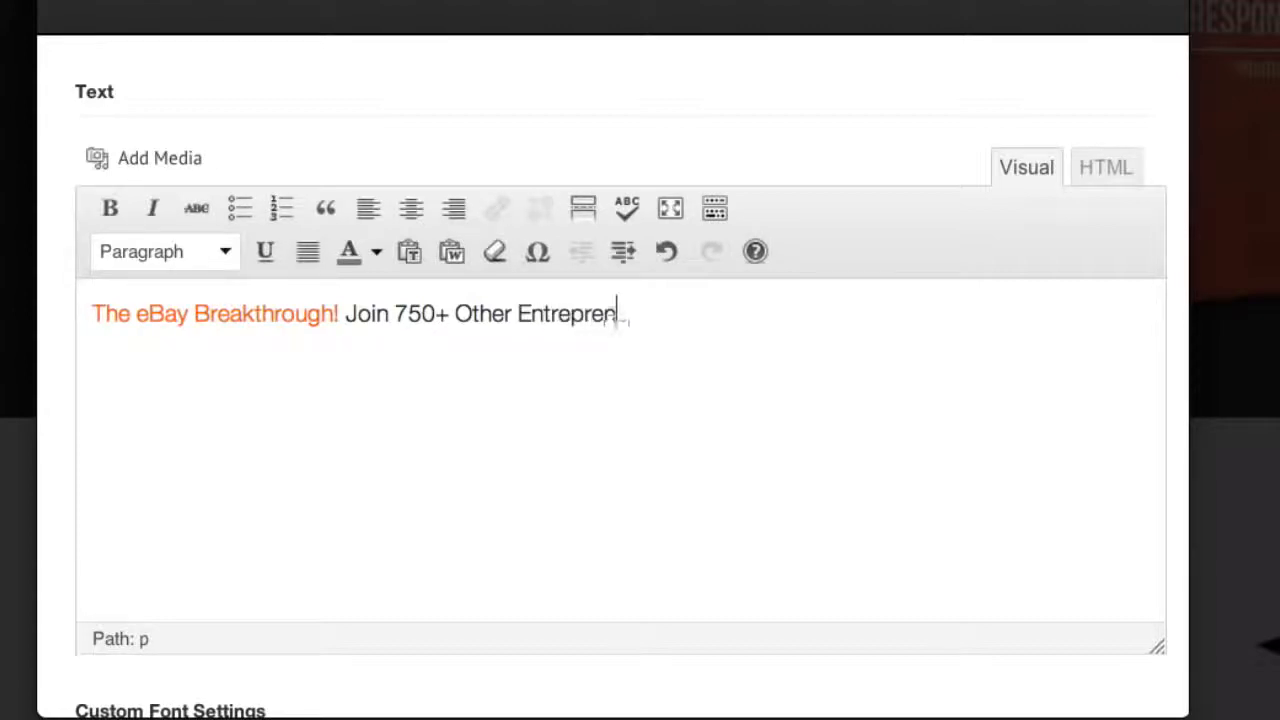
{"action": "type", "text": "eurs Who Have "}
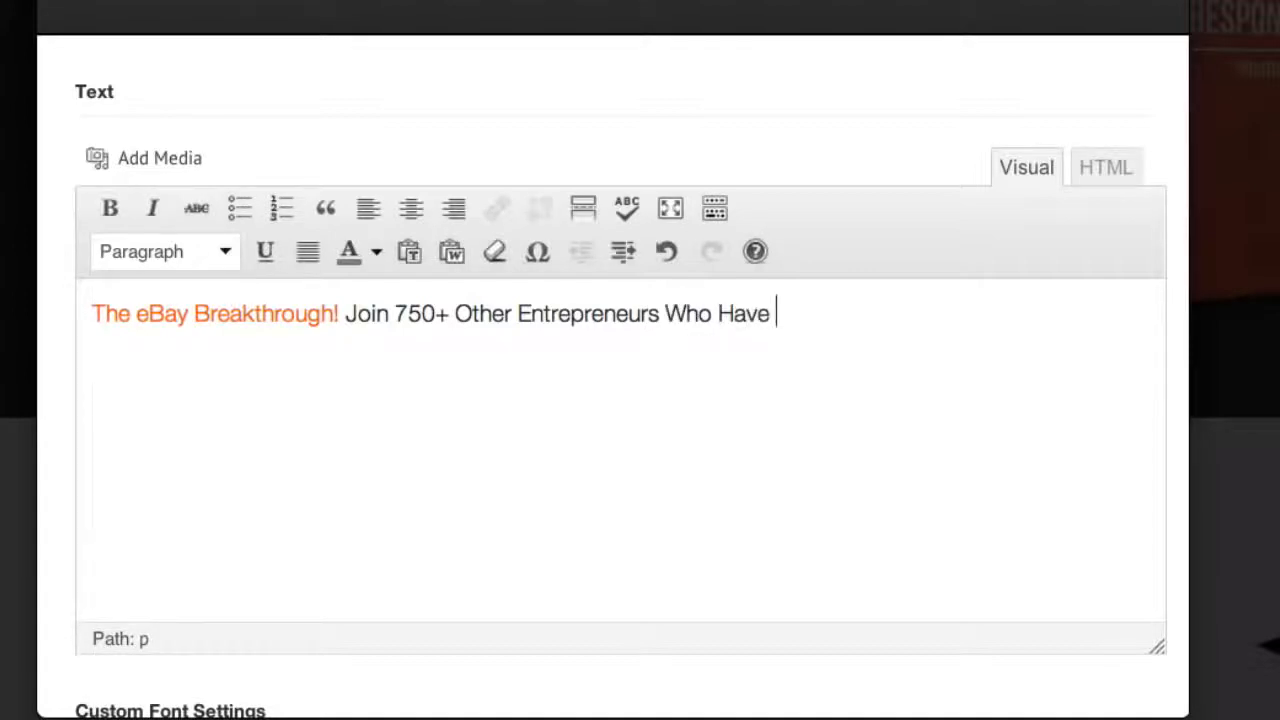
{"action": "type", "text": "STarted"}
{"action": "key", "text": "BackSpace"}
{"action": "key", "text": "BackSpace"}
{"action": "key", "text": "BackSpace"}
{"action": "key", "text": "BackSpace"}
{"action": "key", "text": "BackSpace"}
{"action": "key", "text": "BackSpace"}
{"action": "type", "text": "tarted "}
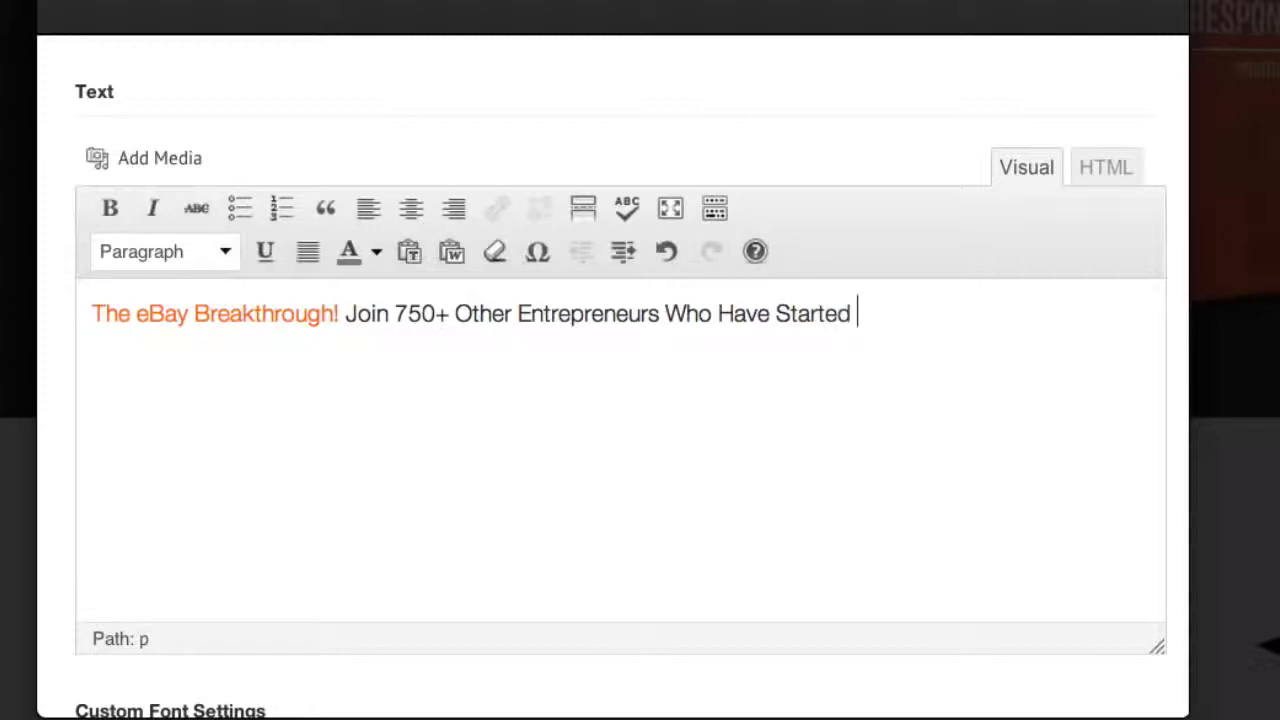
{"action": "type", "text": "Highly Pr"}
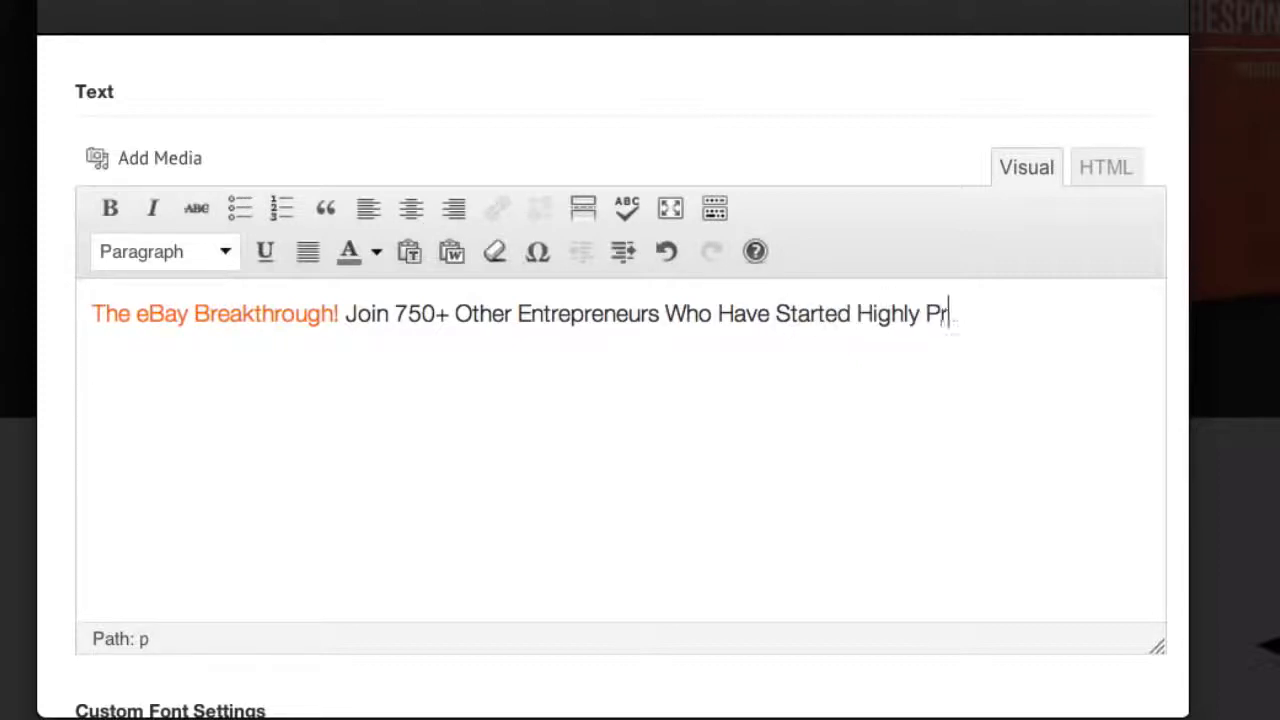
{"action": "type", "text": "ofitable B"}
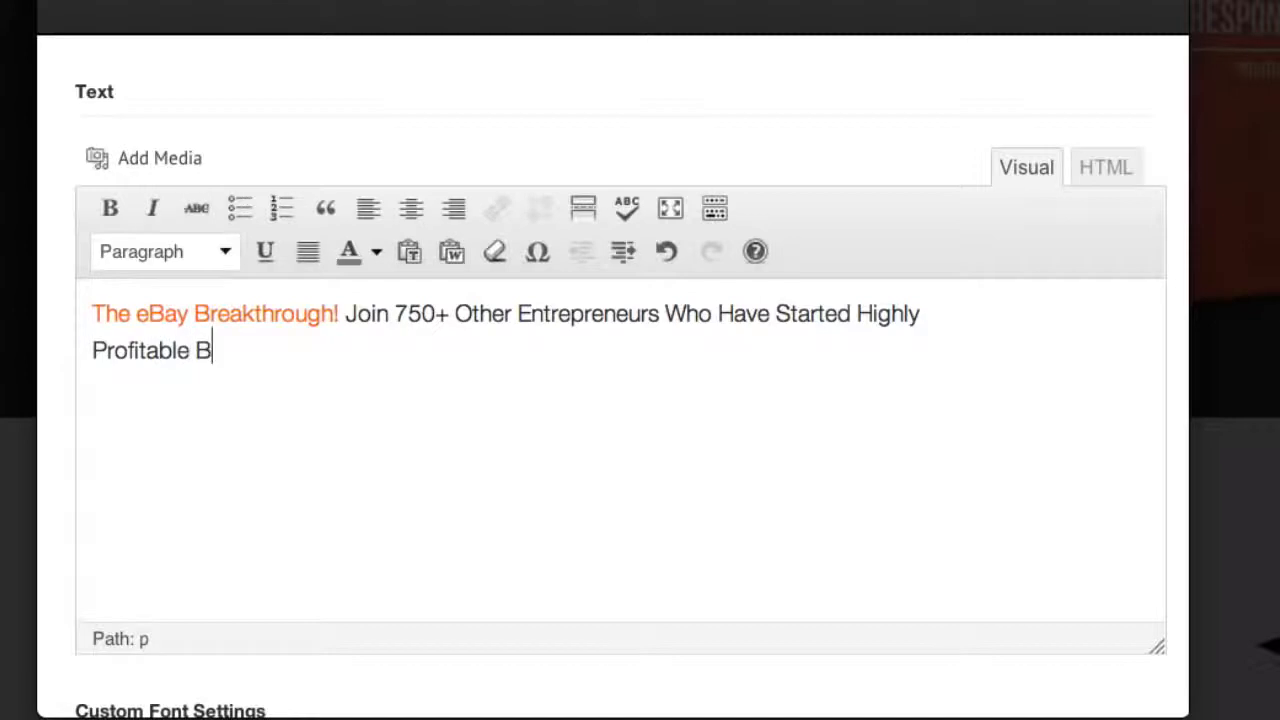
{"action": "type", "text": "usinesses "}
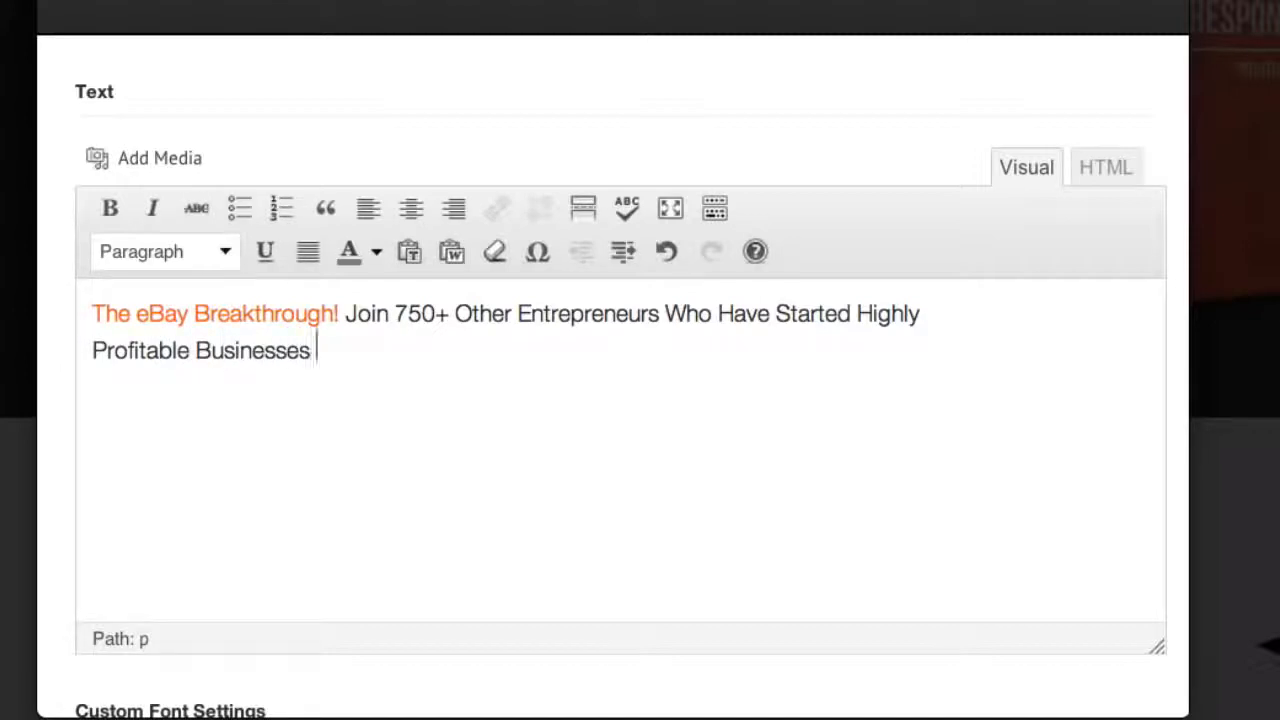
{"action": "type", "text": "From The Co"}
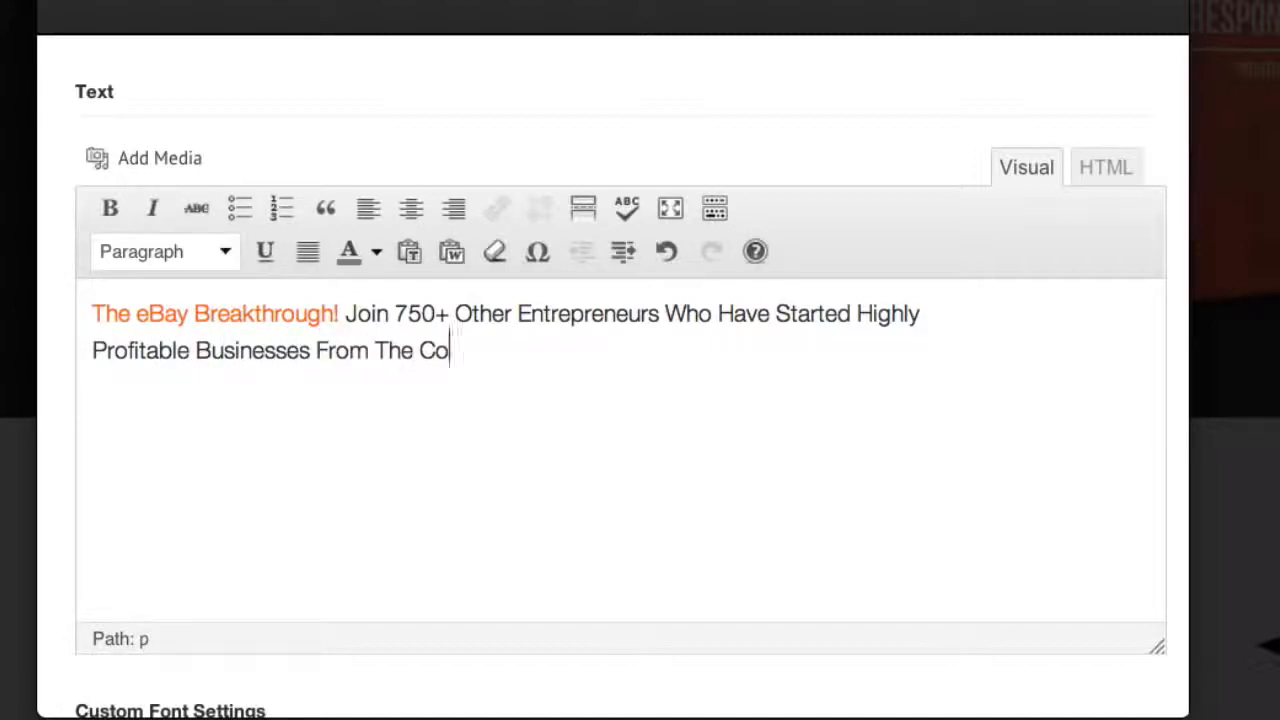
{"action": "type", "text": "mfort Of Th"}
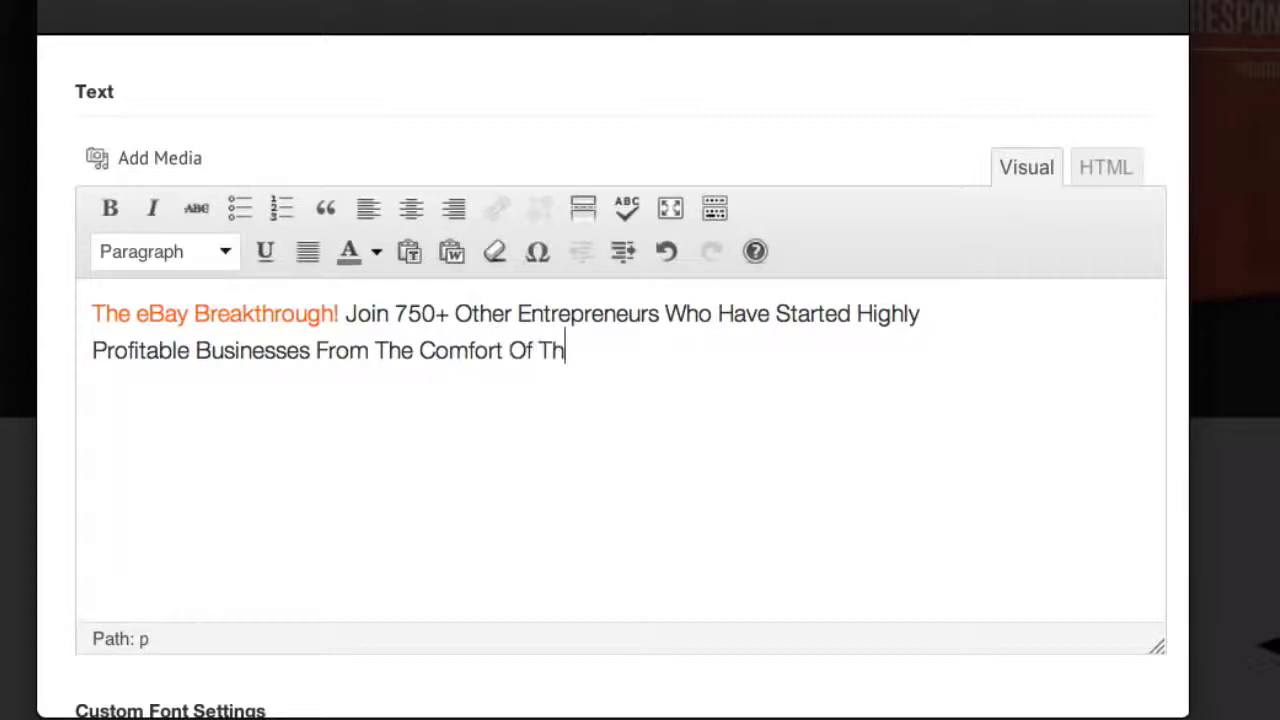
{"action": "type", "text": "eir Own "}
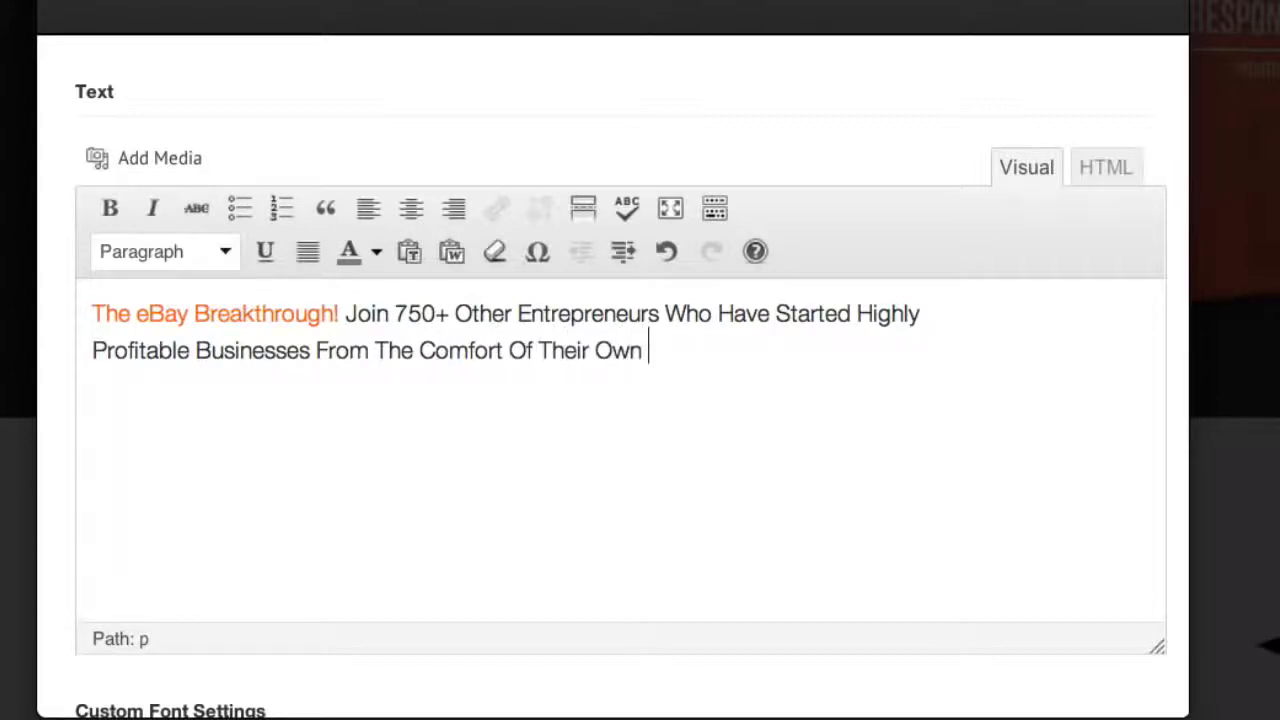
{"action": "type", "text": "Homes"}
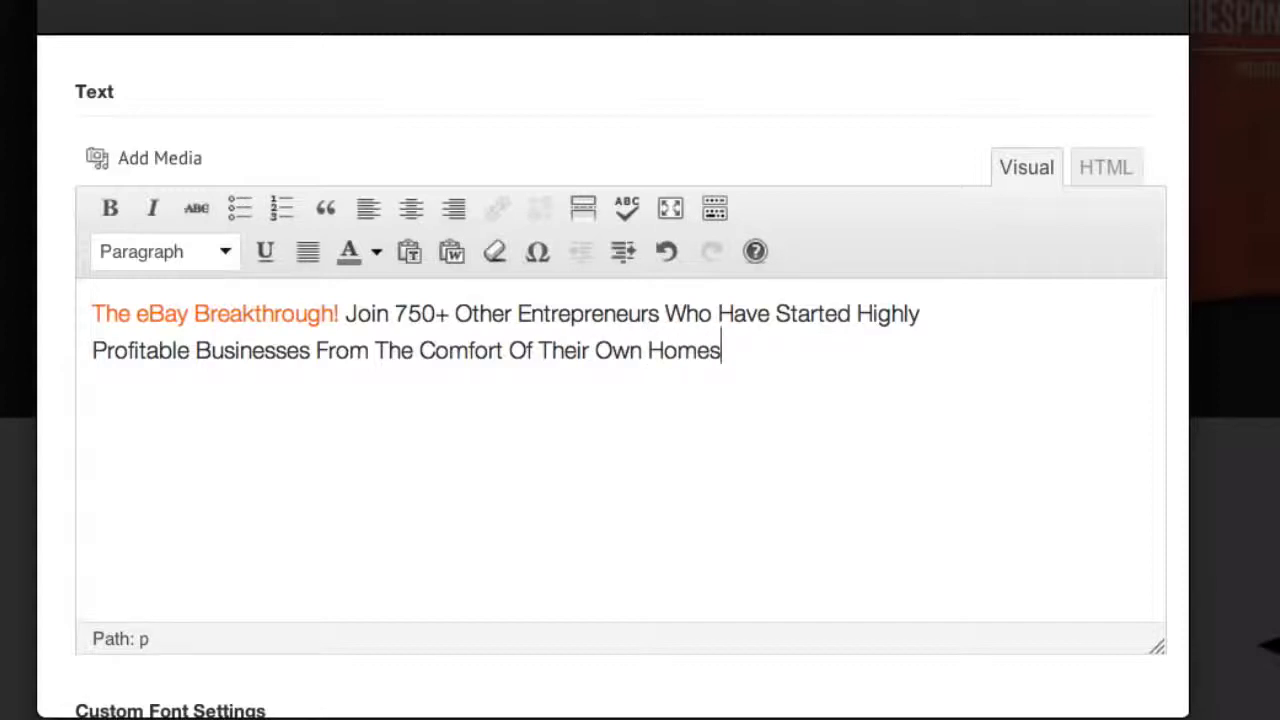
Examine the headline's custom font settings, including the available styles and the default and Google fonts, keeping Oswald
{"action": "scroll", "coordinate": [470, 404], "scroll_direction": "down", "scroll_amount": 5}
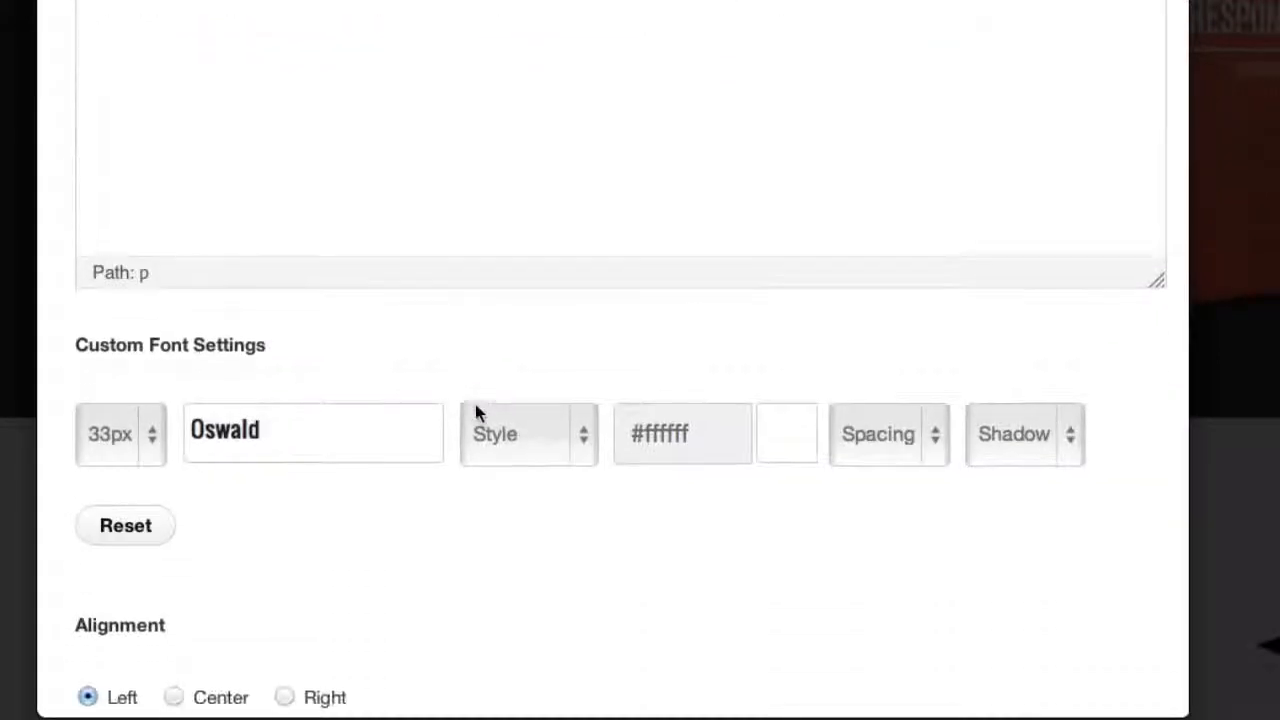
{"action": "scroll", "coordinate": [476, 405], "scroll_direction": "down", "scroll_amount": 1}
{"action": "scroll", "coordinate": [477, 413], "scroll_direction": "up", "scroll_amount": 2}
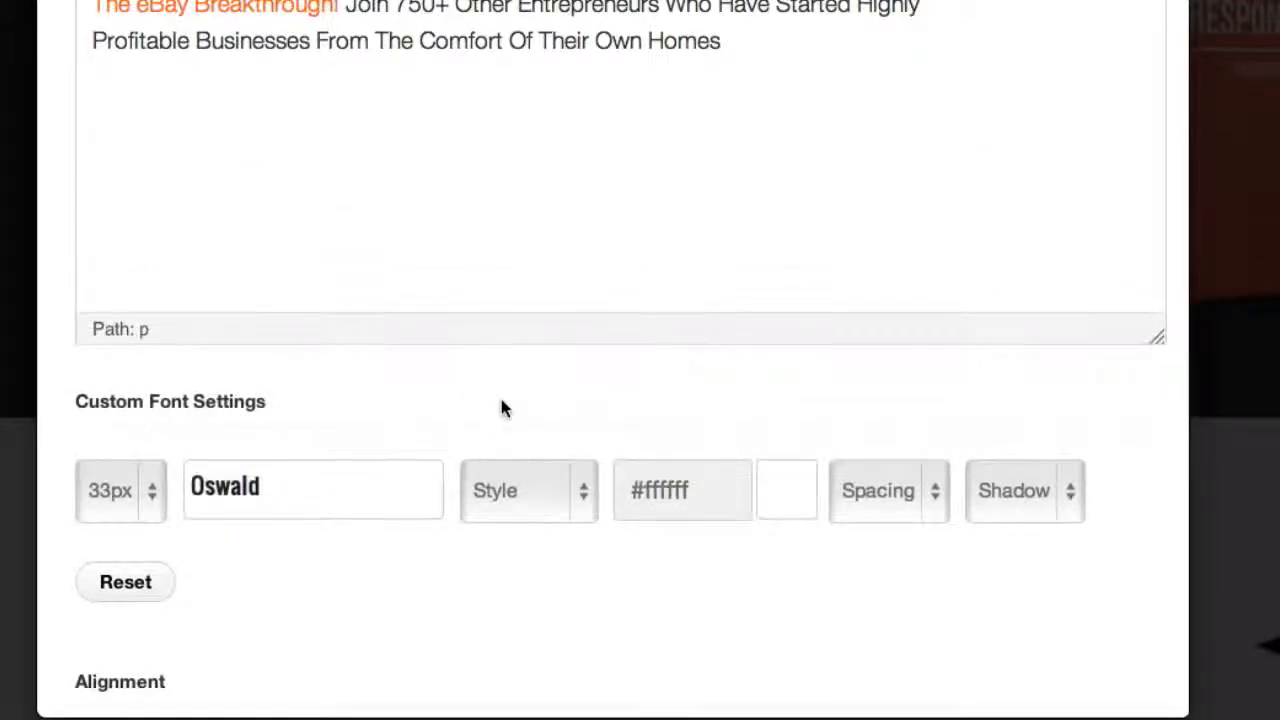
{"action": "scroll", "coordinate": [500, 400], "scroll_direction": "up", "scroll_amount": 2}
{"action": "scroll", "coordinate": [500, 400], "scroll_direction": "down", "scroll_amount": 1}
{"action": "scroll", "coordinate": [503, 409], "scroll_direction": "up", "scroll_amount": 1}
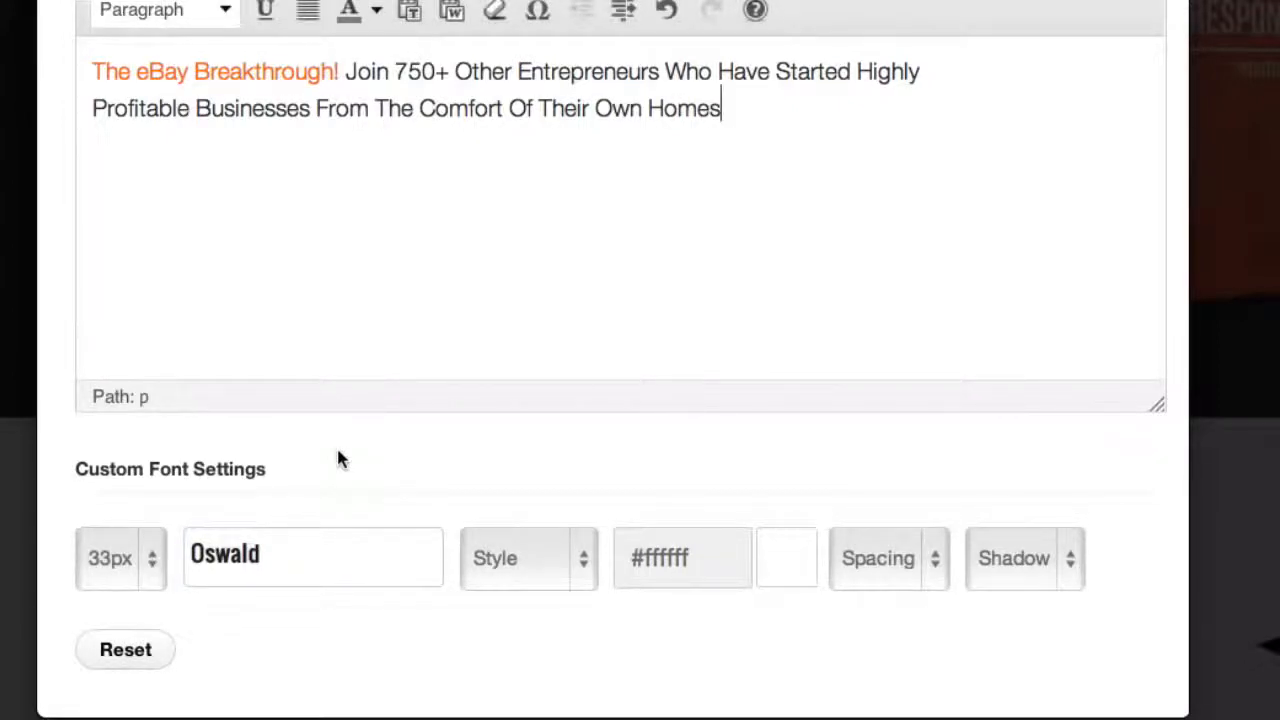
{"action": "left_click", "coordinate": [587, 560]}
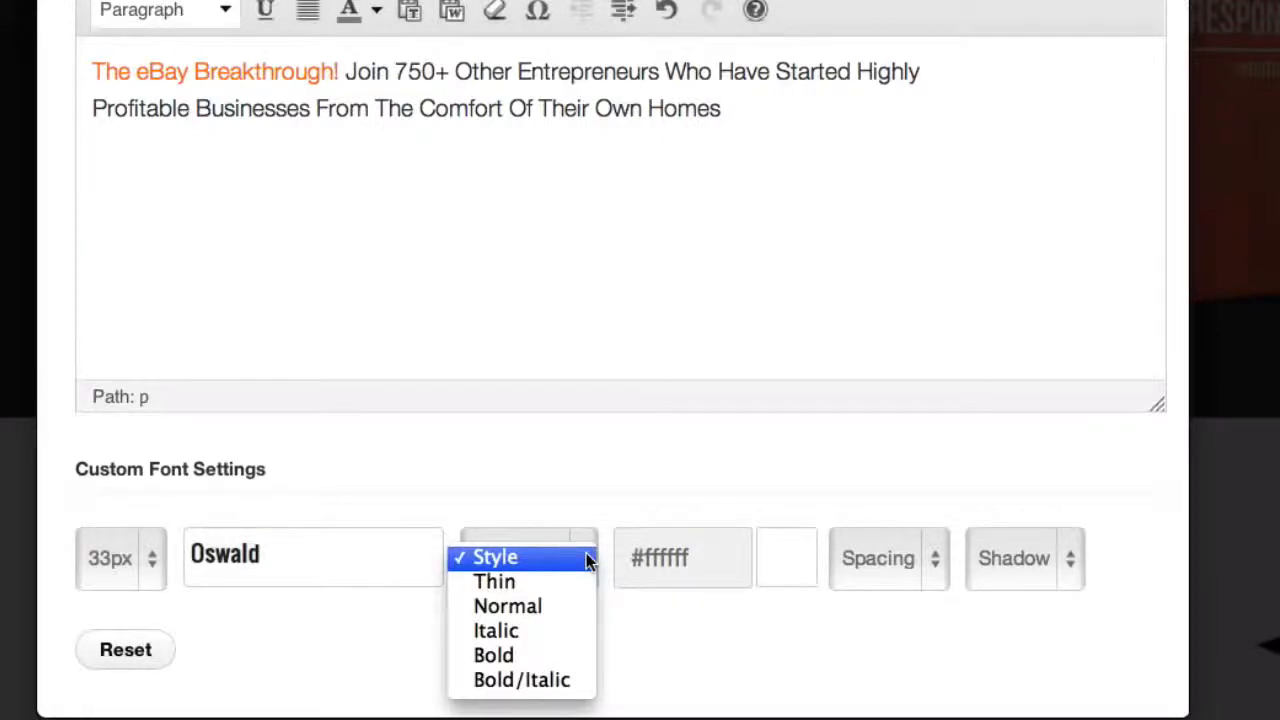
{"action": "left_click", "coordinate": [587, 560]}
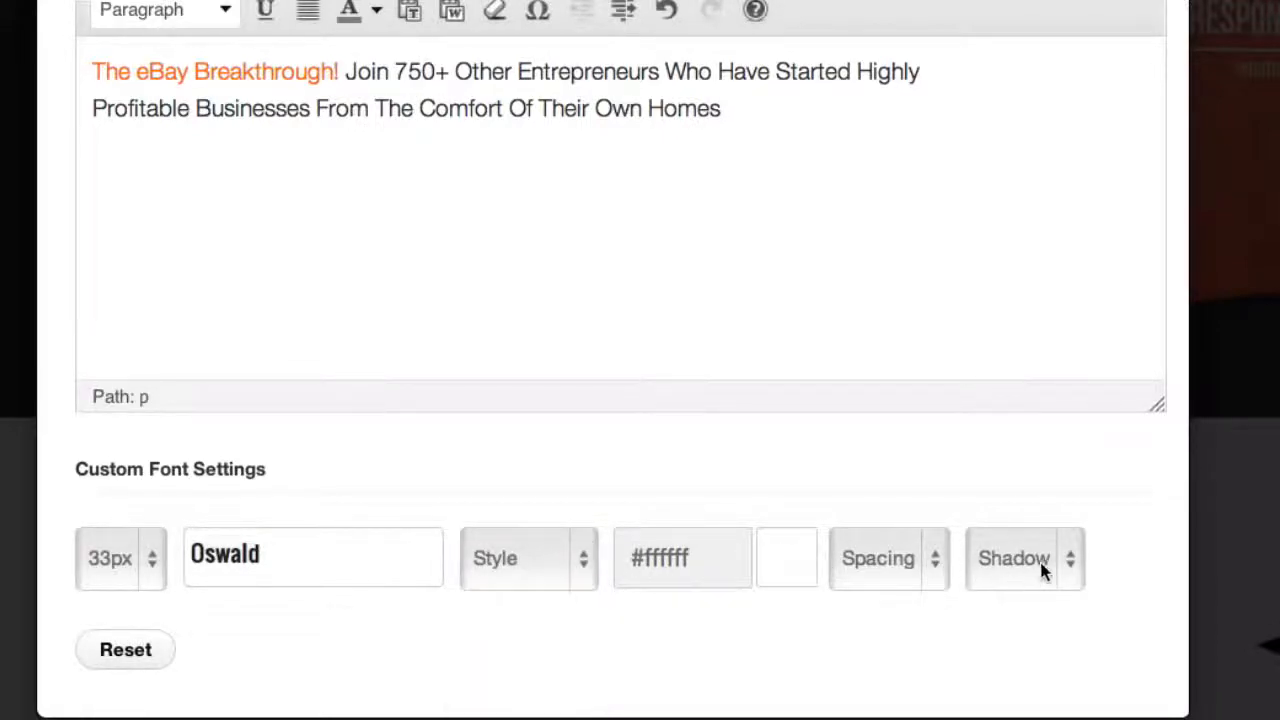
{"action": "left_click", "coordinate": [347, 569]}
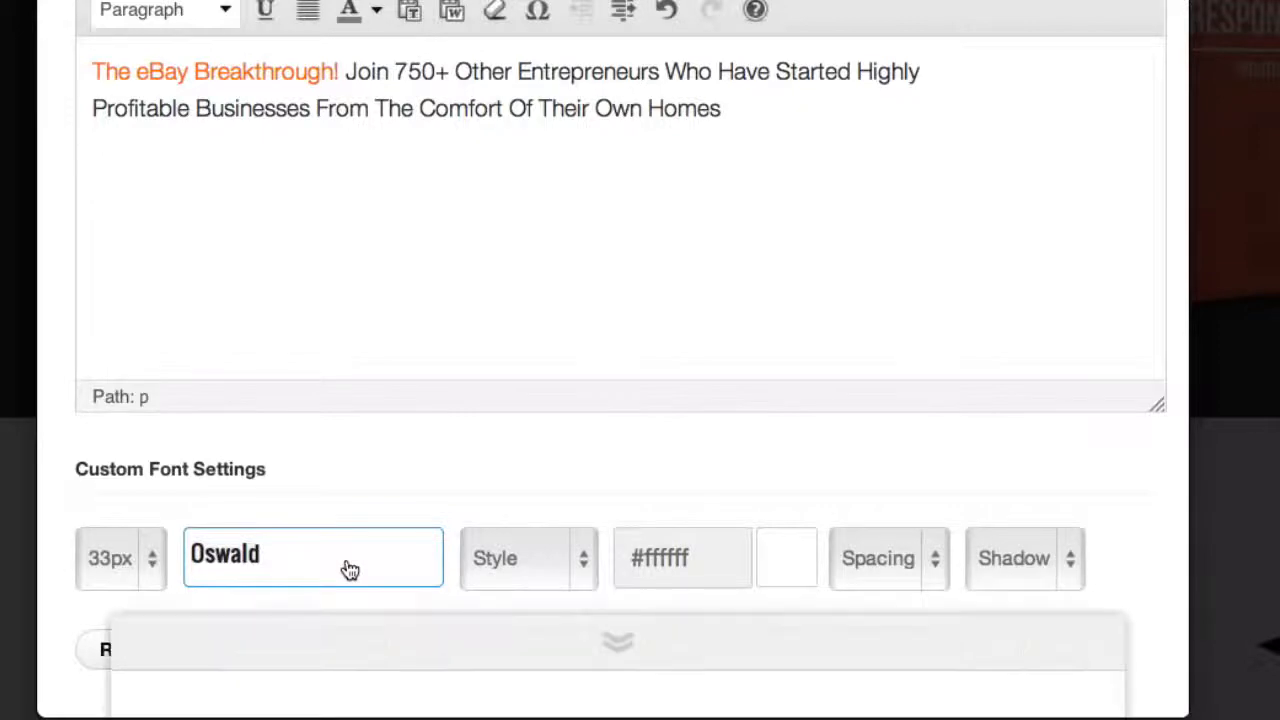
{"action": "scroll", "coordinate": [409, 260], "scroll_direction": "down", "scroll_amount": 2}
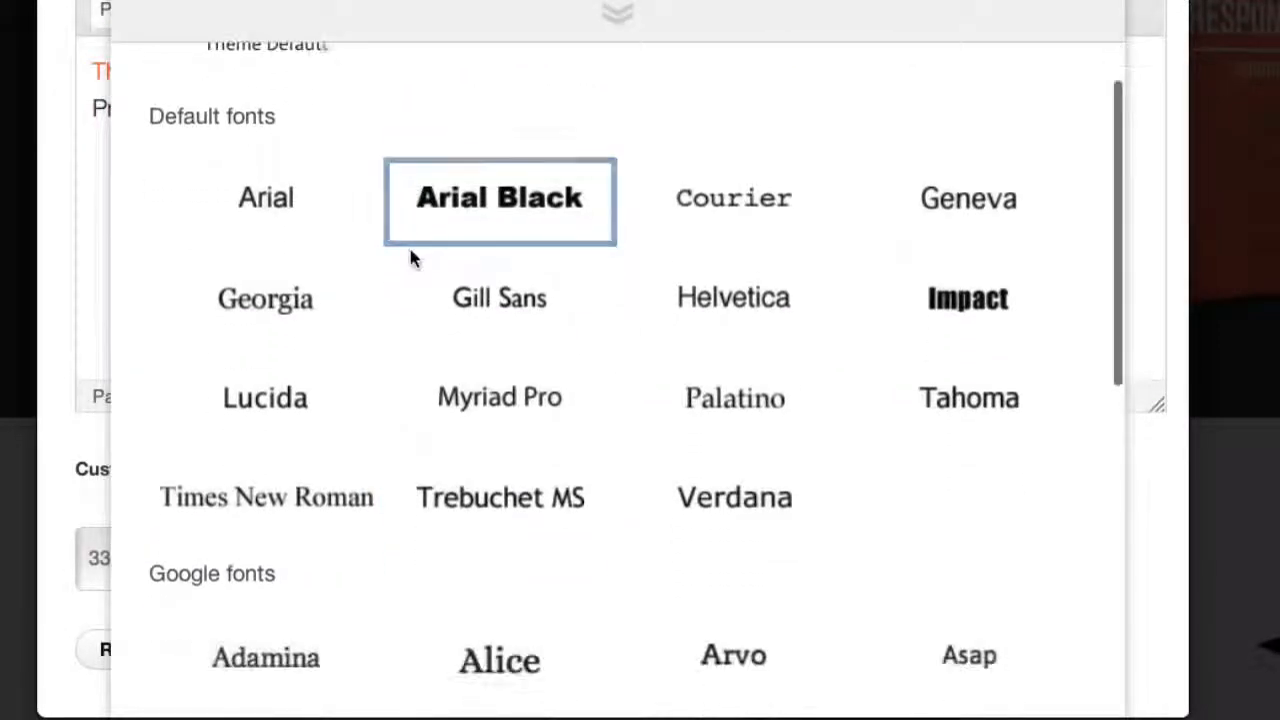
{"action": "scroll", "coordinate": [410, 258], "scroll_direction": "down", "scroll_amount": 10}
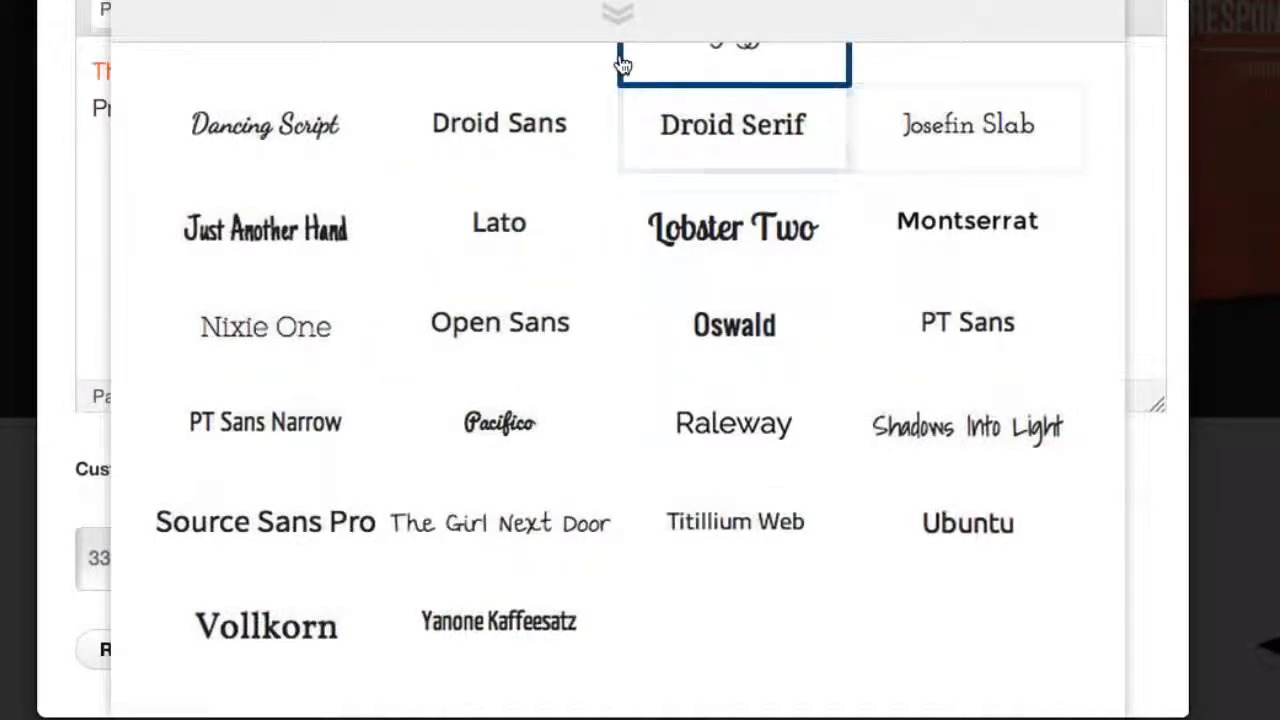
{"action": "scroll", "coordinate": [622, 64], "scroll_direction": "up", "scroll_amount": 8}
{"action": "left_click", "coordinate": [619, 12]}
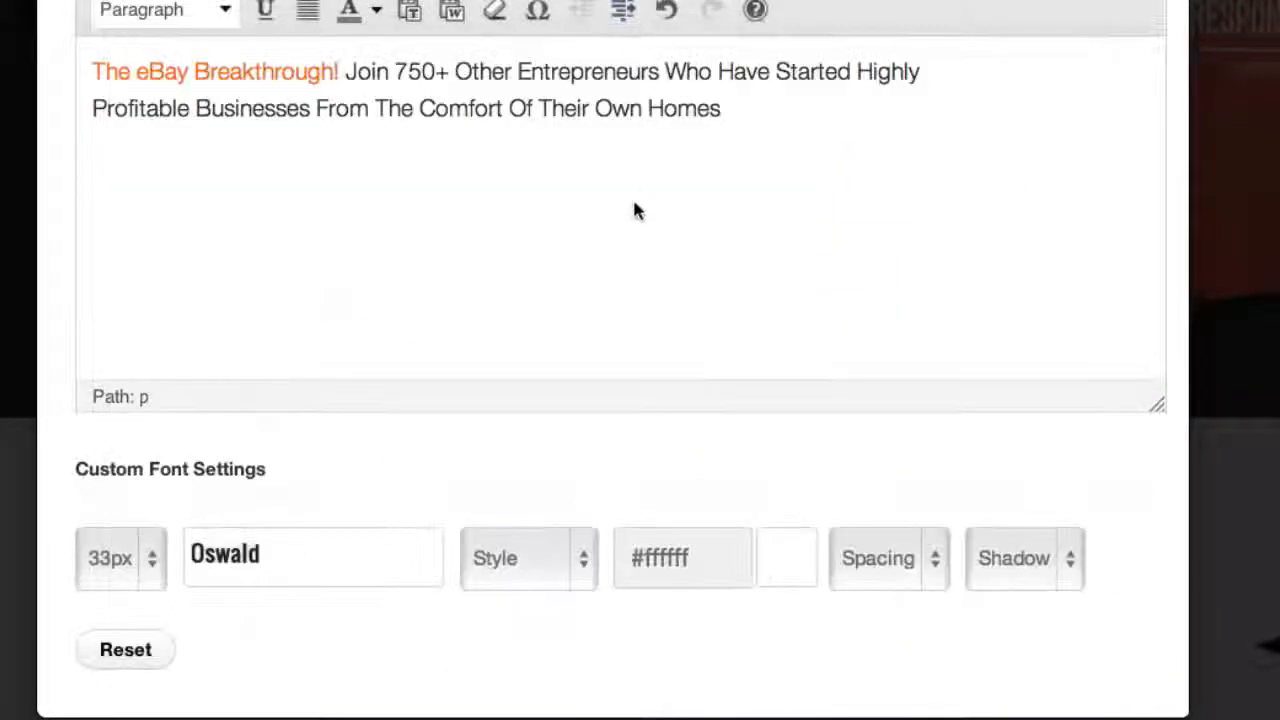
Review the headline's alignment, line height, highlight and margin settings, and insert the edited headline into the page
{"action": "scroll", "coordinate": [545, 238], "scroll_direction": "down", "scroll_amount": 8}
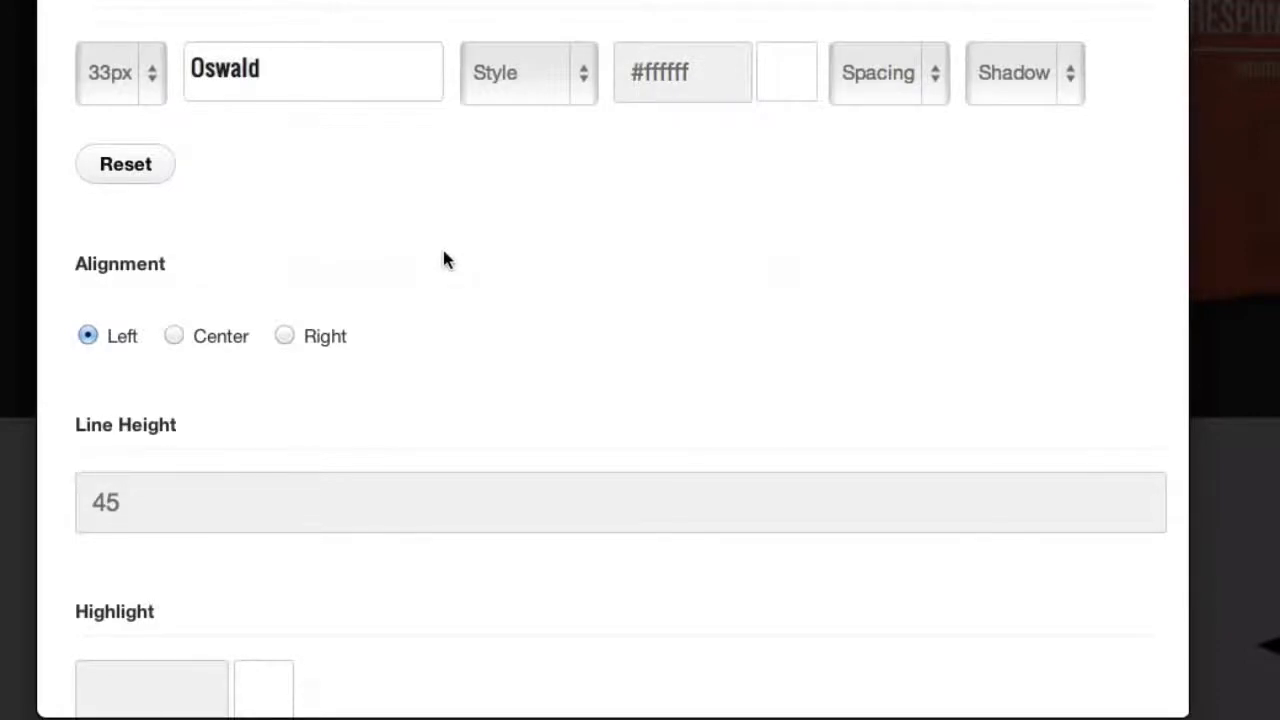
{"action": "scroll", "coordinate": [445, 258], "scroll_direction": "down", "scroll_amount": 5}
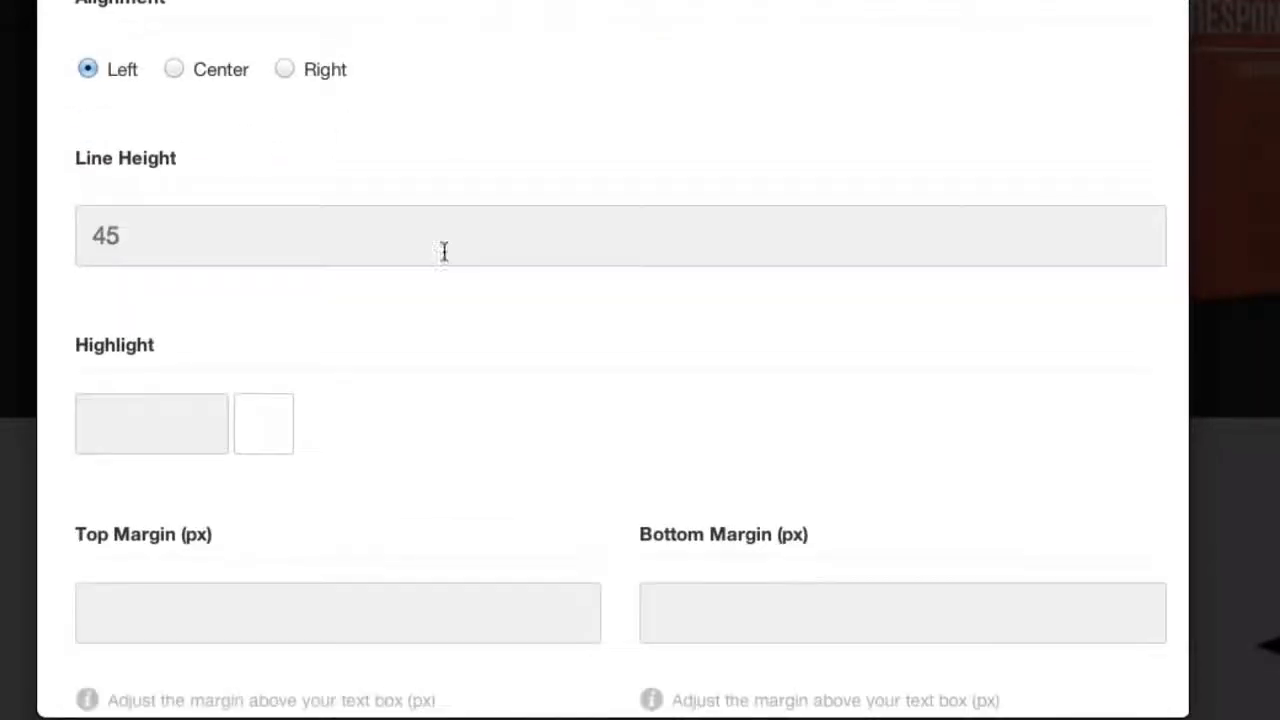
{"action": "scroll", "coordinate": [444, 251], "scroll_direction": "down", "scroll_amount": 4}
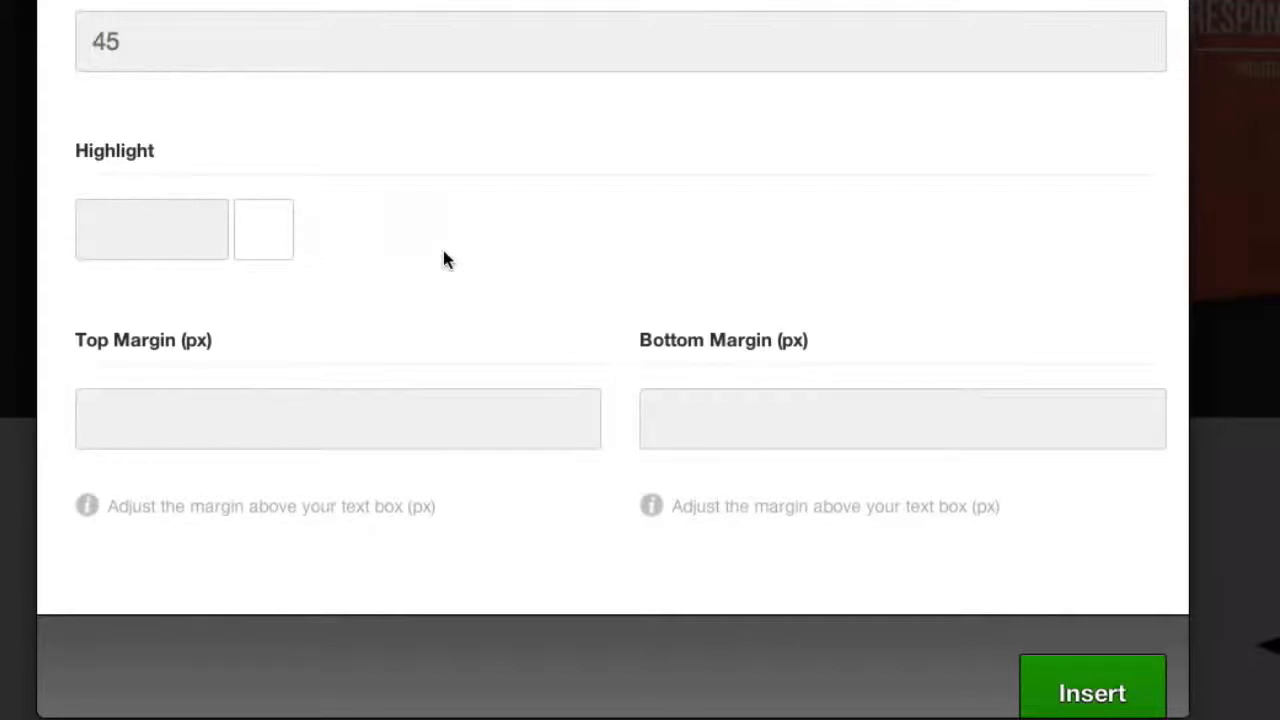
{"action": "scroll", "coordinate": [466, 317], "scroll_direction": "down", "scroll_amount": 1}
{"action": "scroll", "coordinate": [602, 395], "scroll_direction": "up", "scroll_amount": 15}
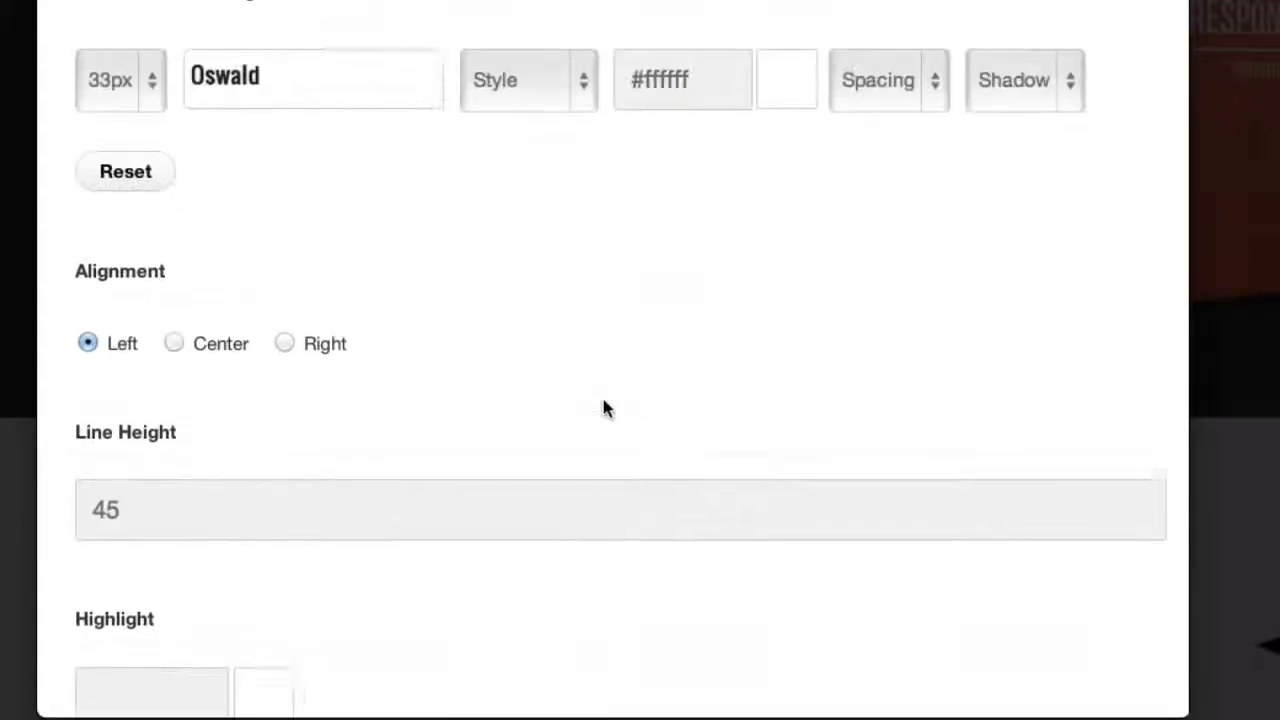
{"action": "scroll", "coordinate": [610, 415], "scroll_direction": "down", "scroll_amount": 15}
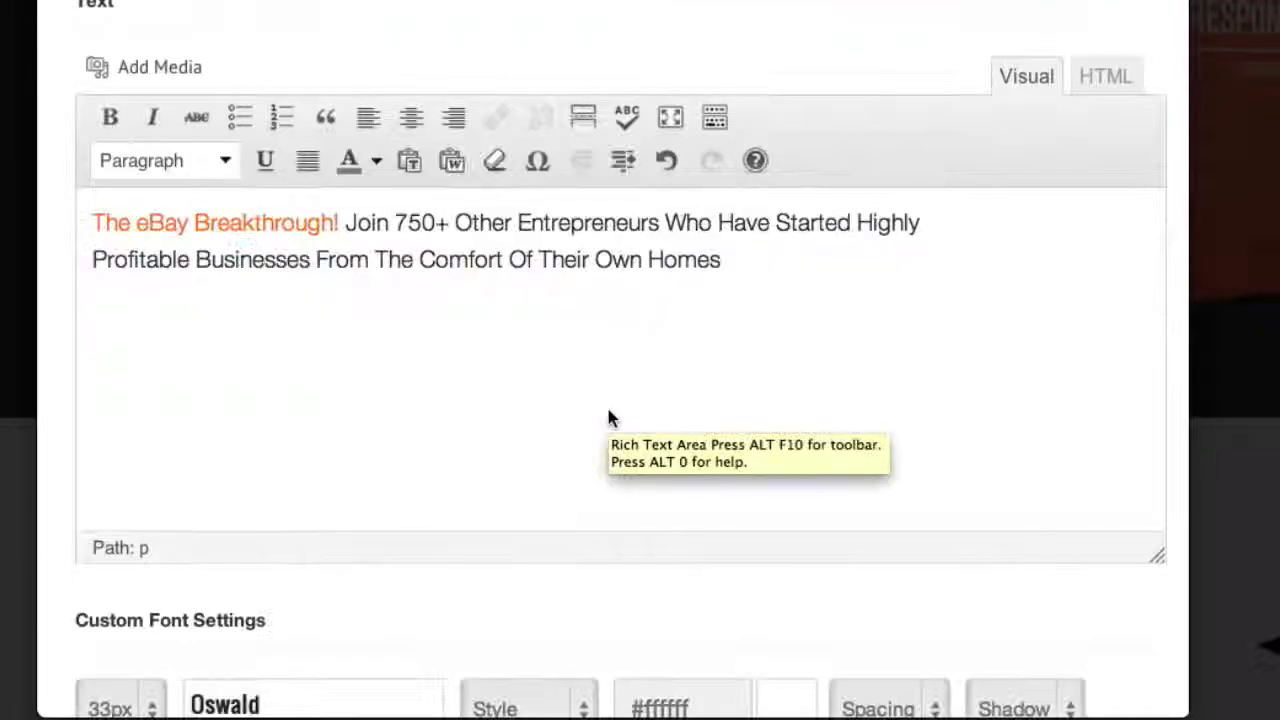
{"action": "scroll", "coordinate": [948, 632], "scroll_direction": "down", "scroll_amount": 3}
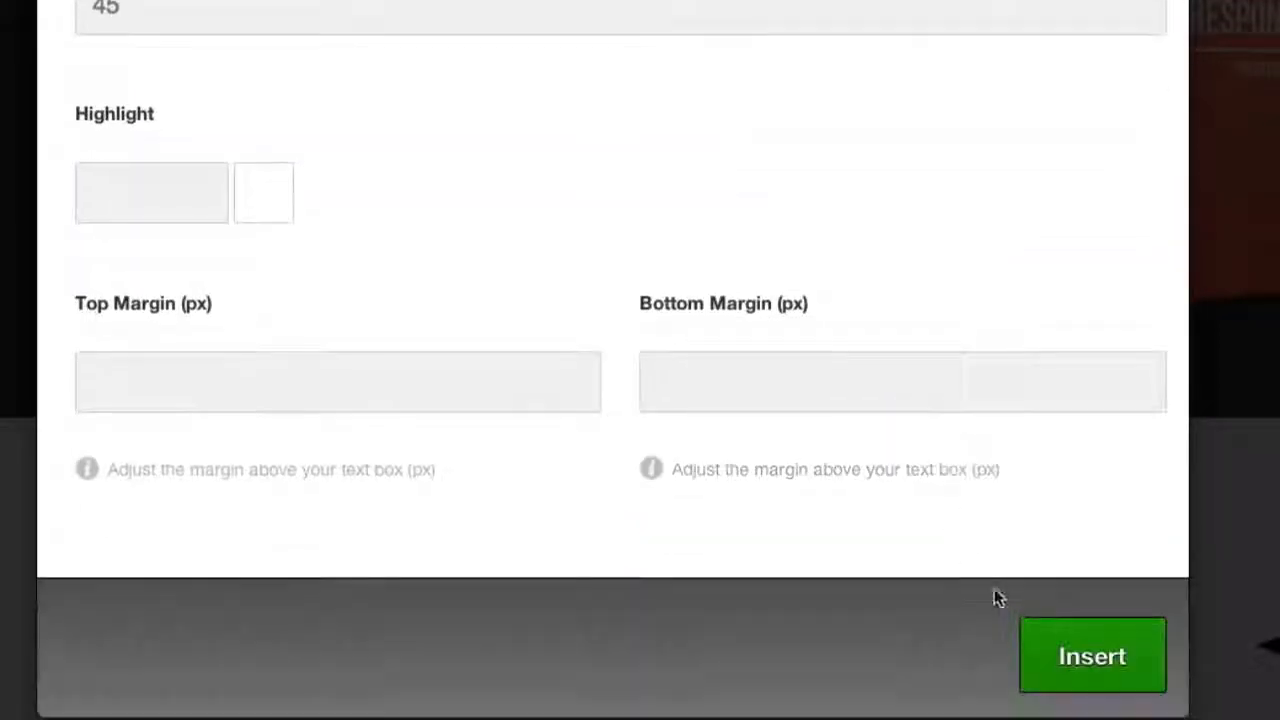
{"action": "left_click", "coordinate": [1103, 673]}
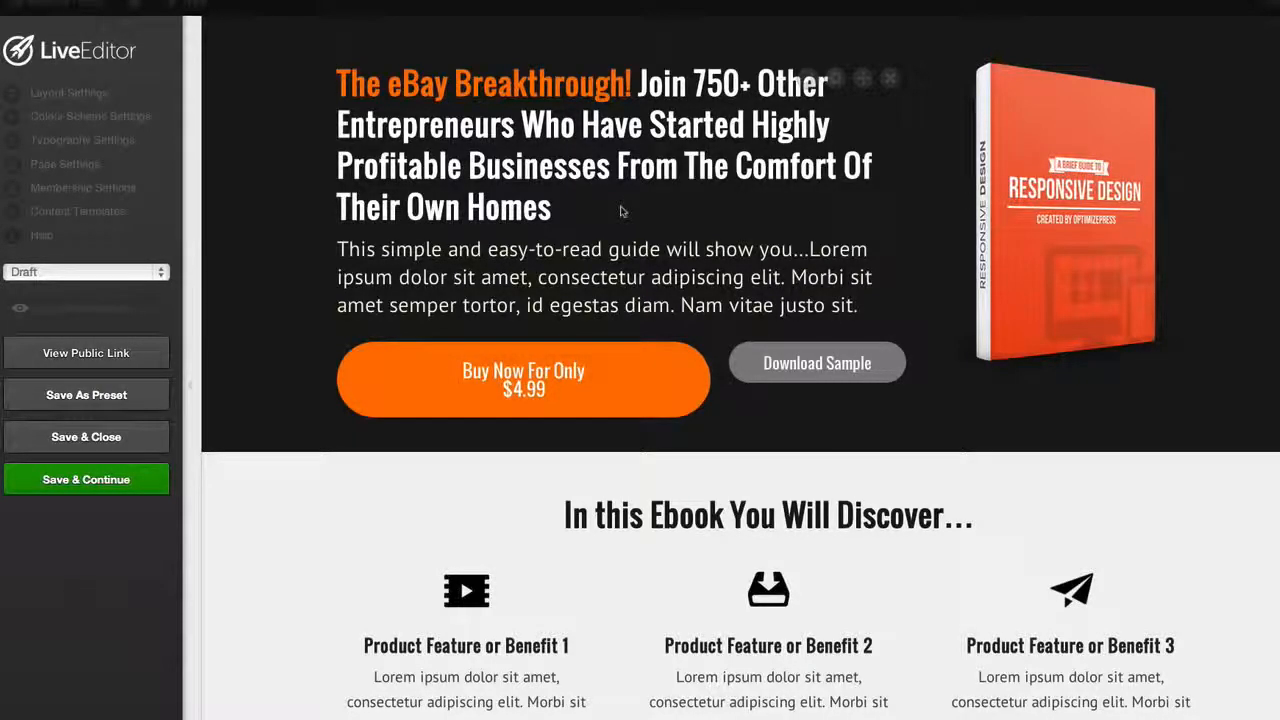
Replace the placeholder paragraph below the main headline with "Stop Tearing Your Hair Out Searching On Google For Suppliers,"
{"action": "scroll", "coordinate": [621, 211], "scroll_direction": "down", "scroll_amount": 3}
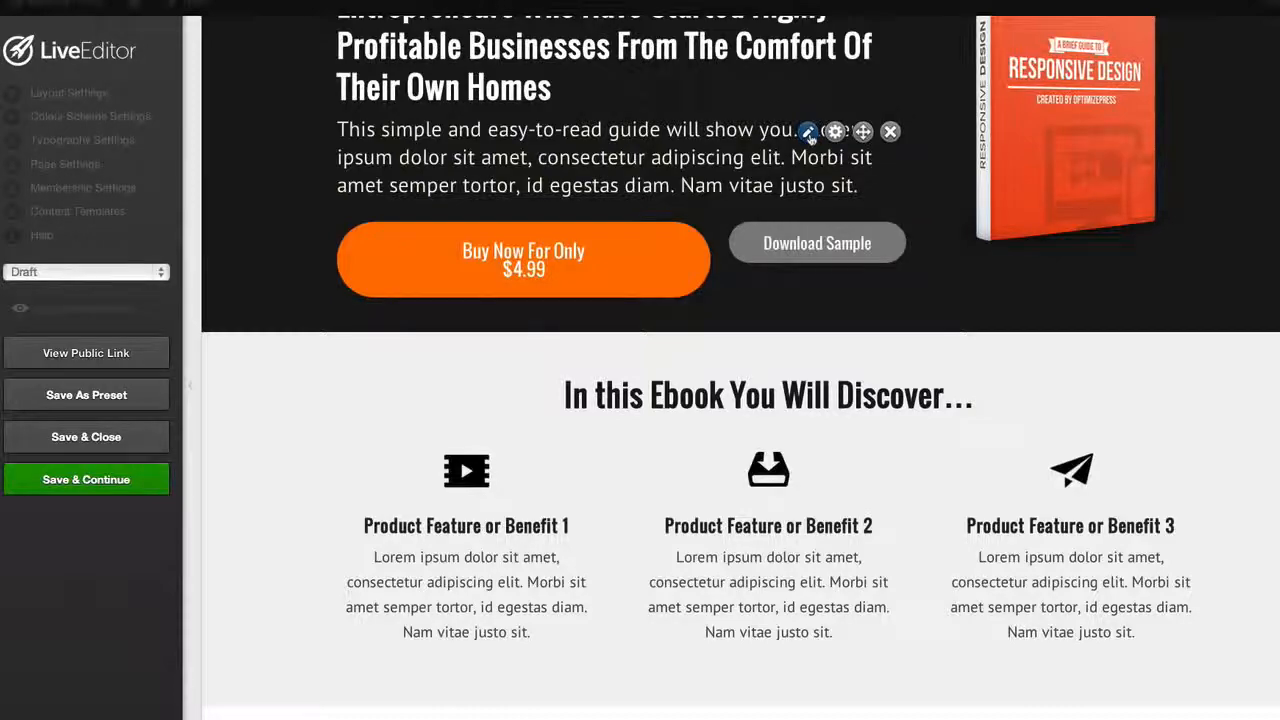
{"action": "left_click", "coordinate": [808, 133]}
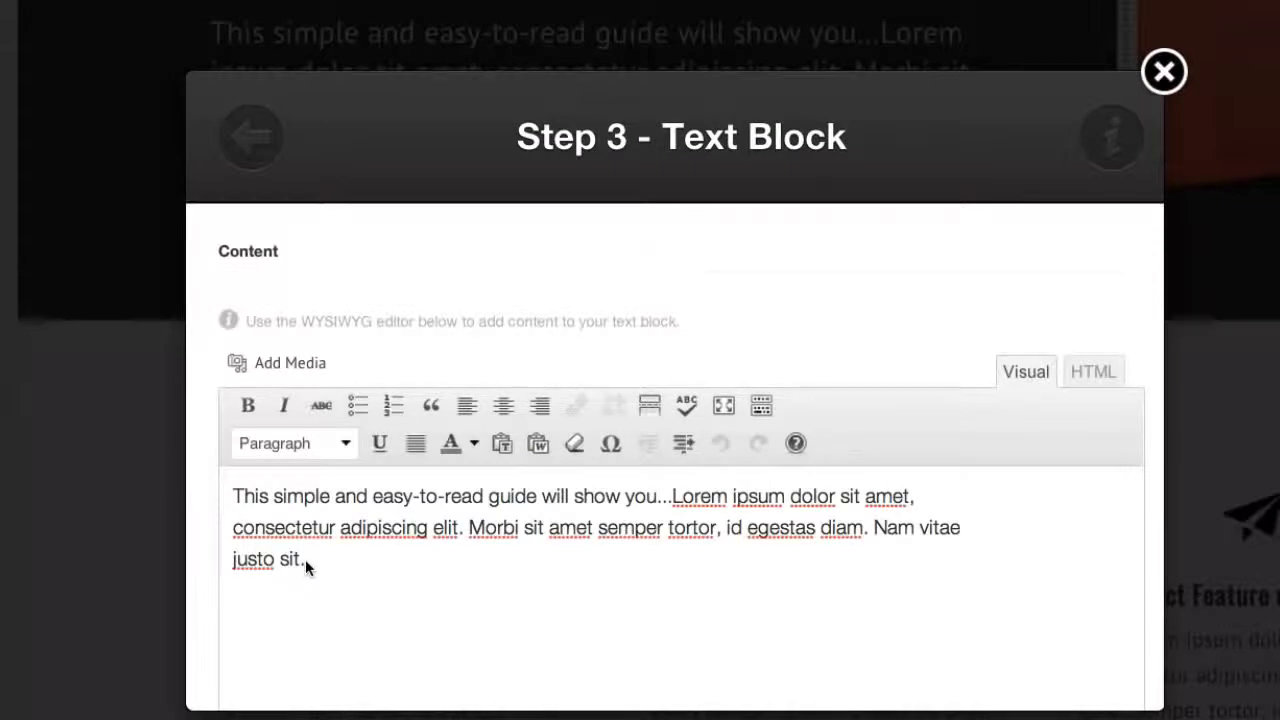
{"action": "left_click_drag", "start_coordinate": [305, 559], "coordinate": [235, 492]}
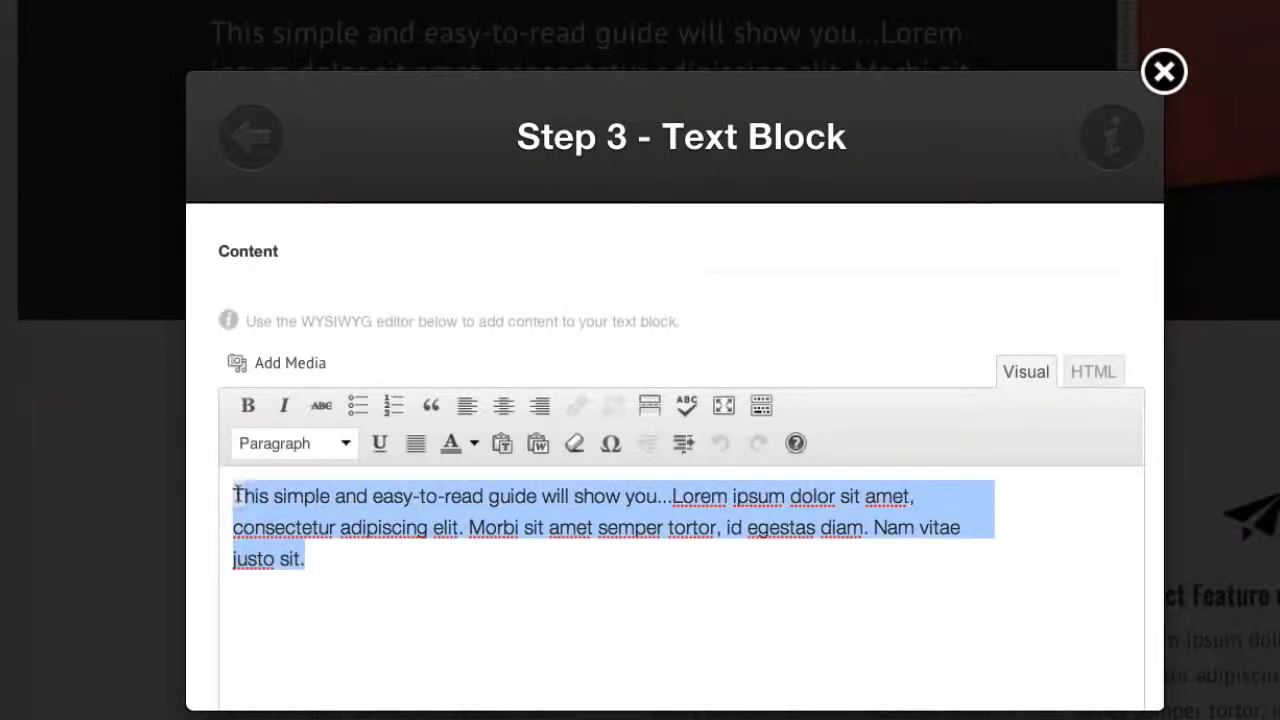
{"action": "key", "text": "BackSpace"}
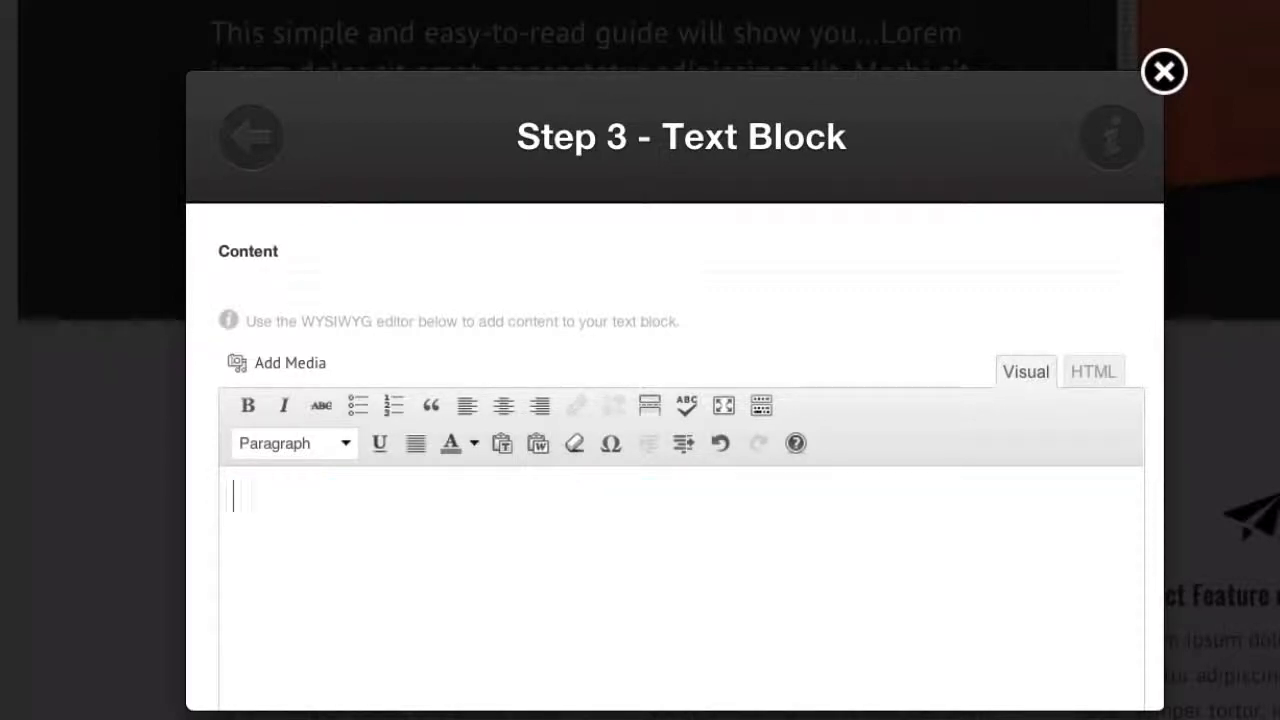
{"action": "type", "text": "Stop"}
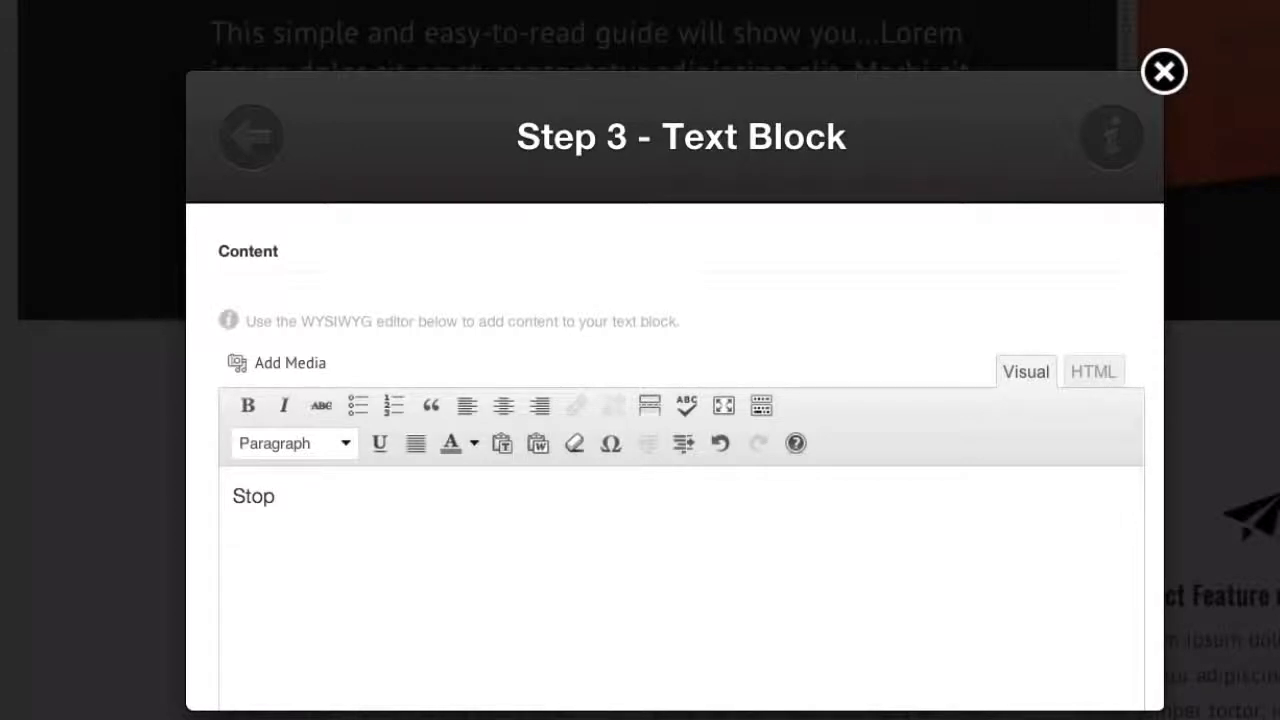
{"action": "type", "text": " Tearing Your"}
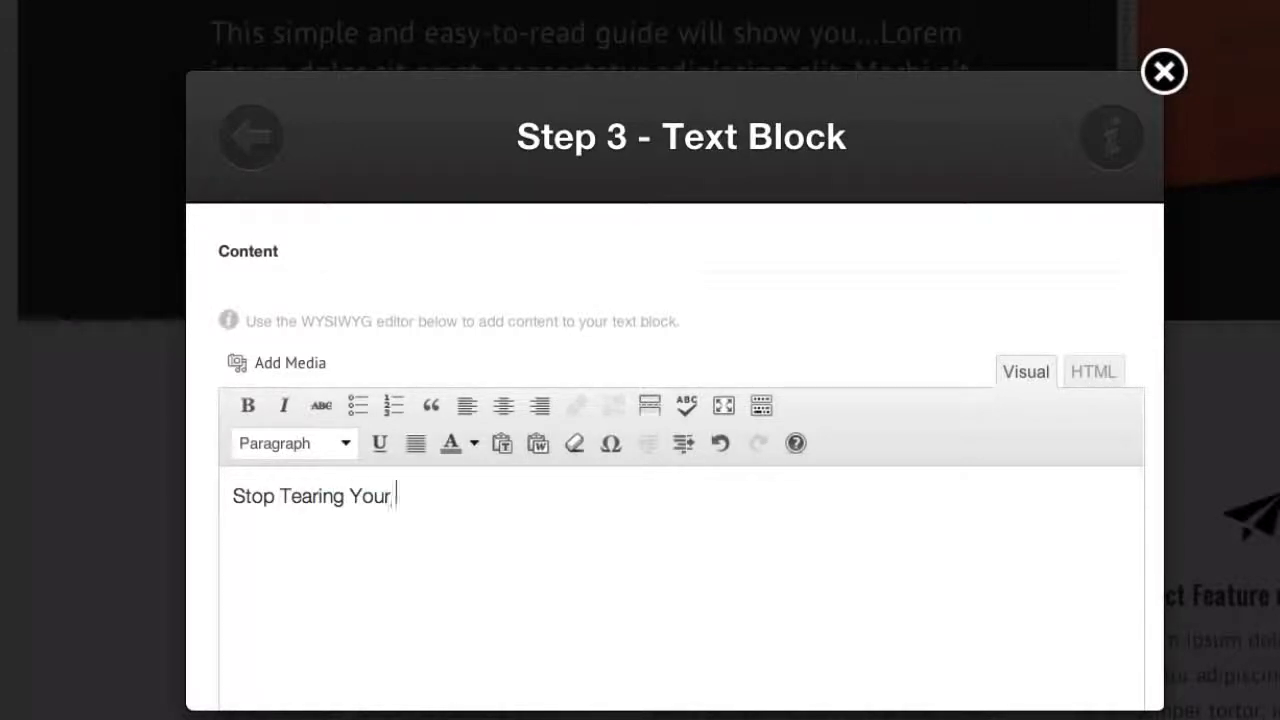
{"action": "type", "text": " Hair Out S"}
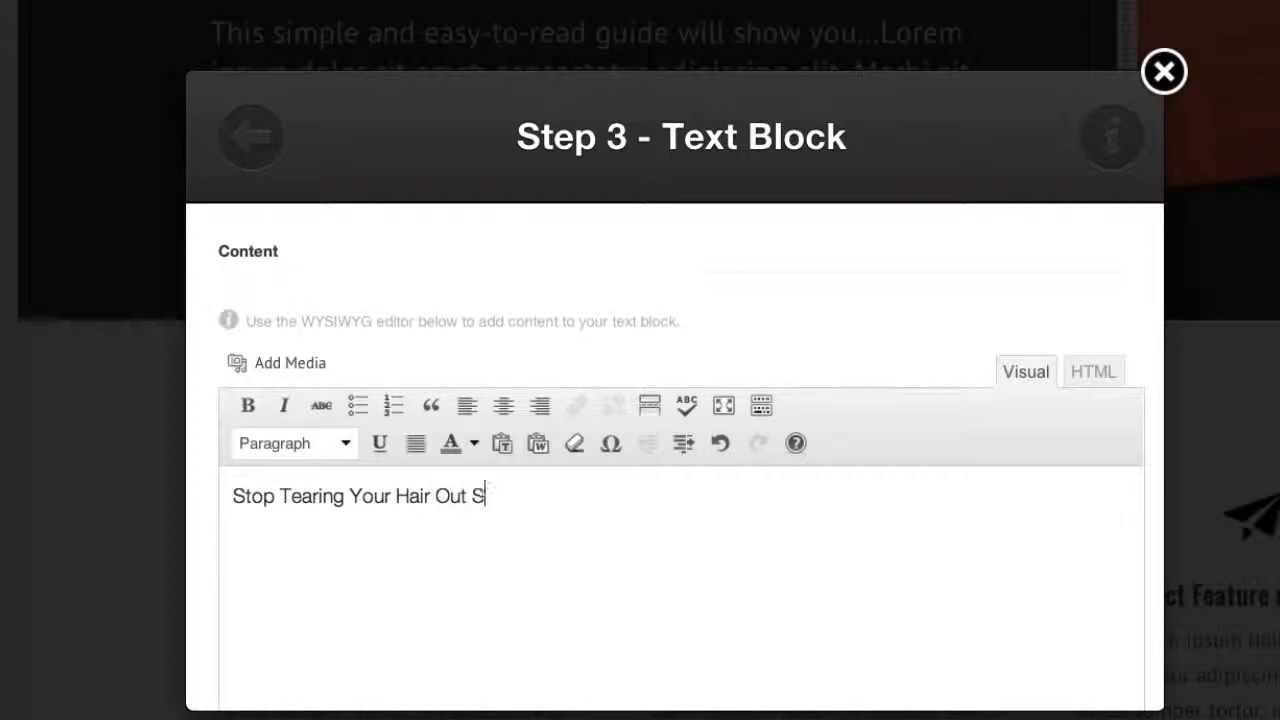
{"action": "type", "text": "earching"}
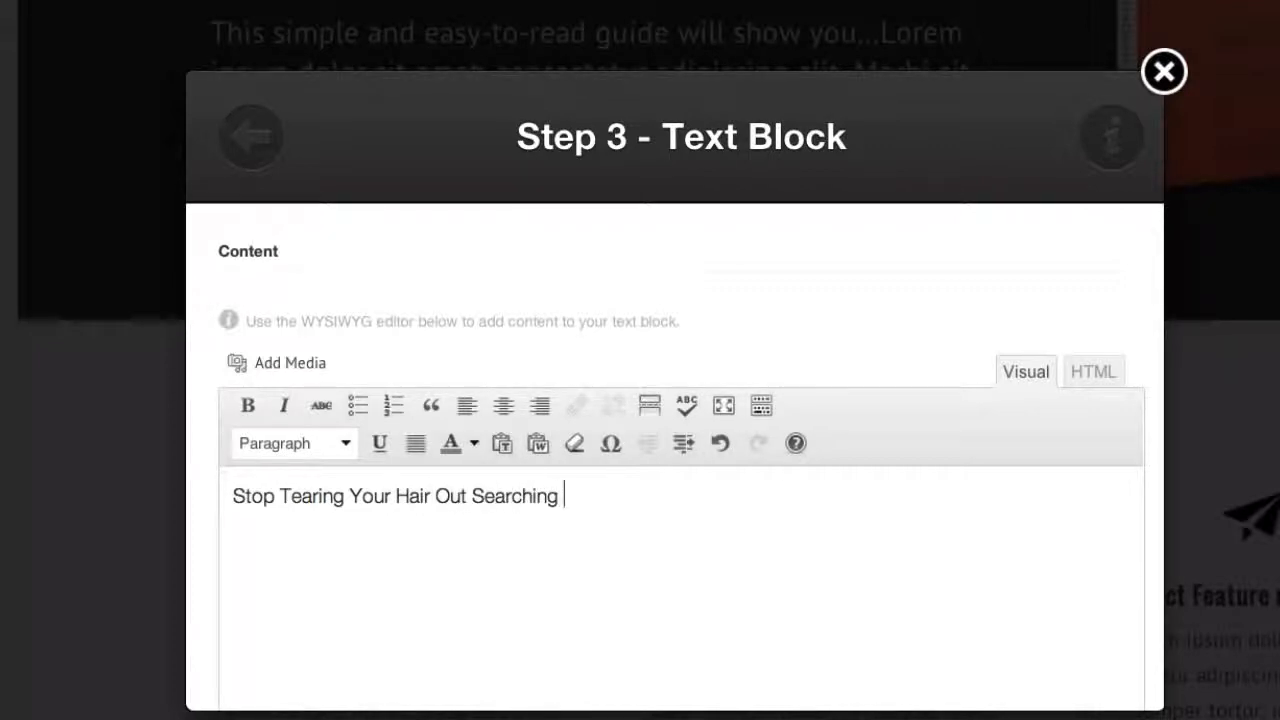
{"action": "type", "text": " On Google F"}
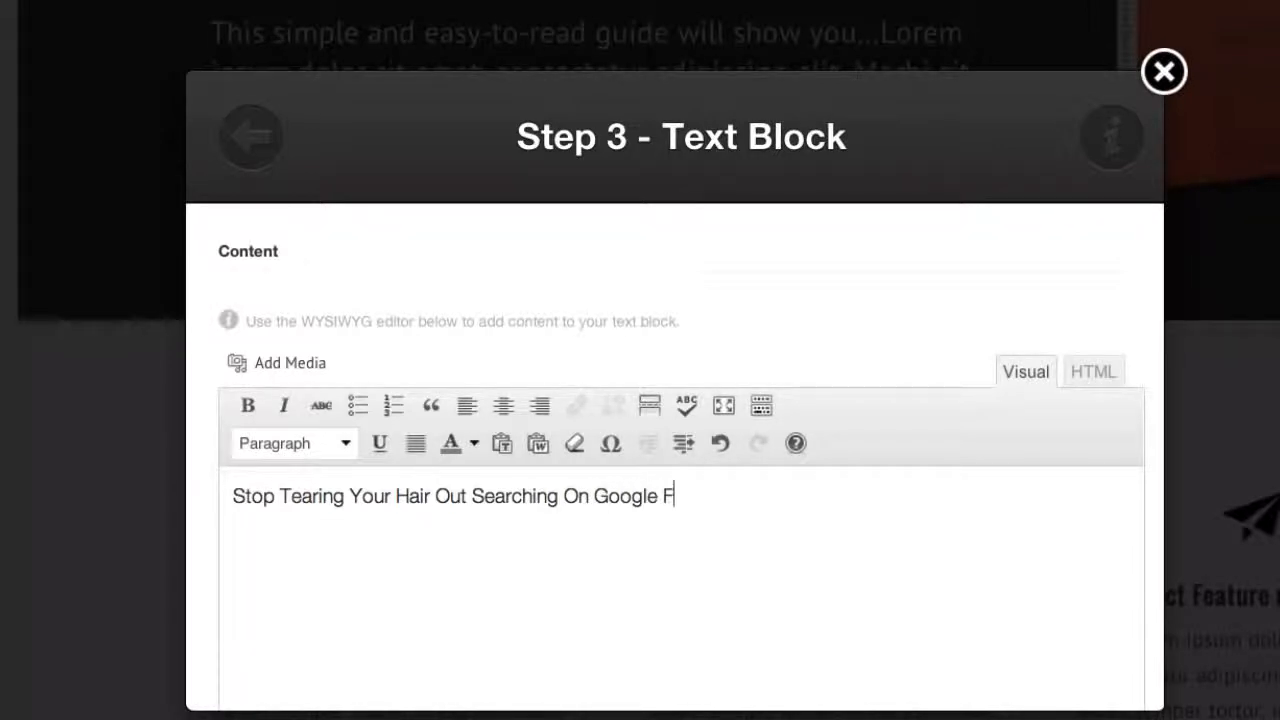
{"action": "type", "text": "or Suppliers."}
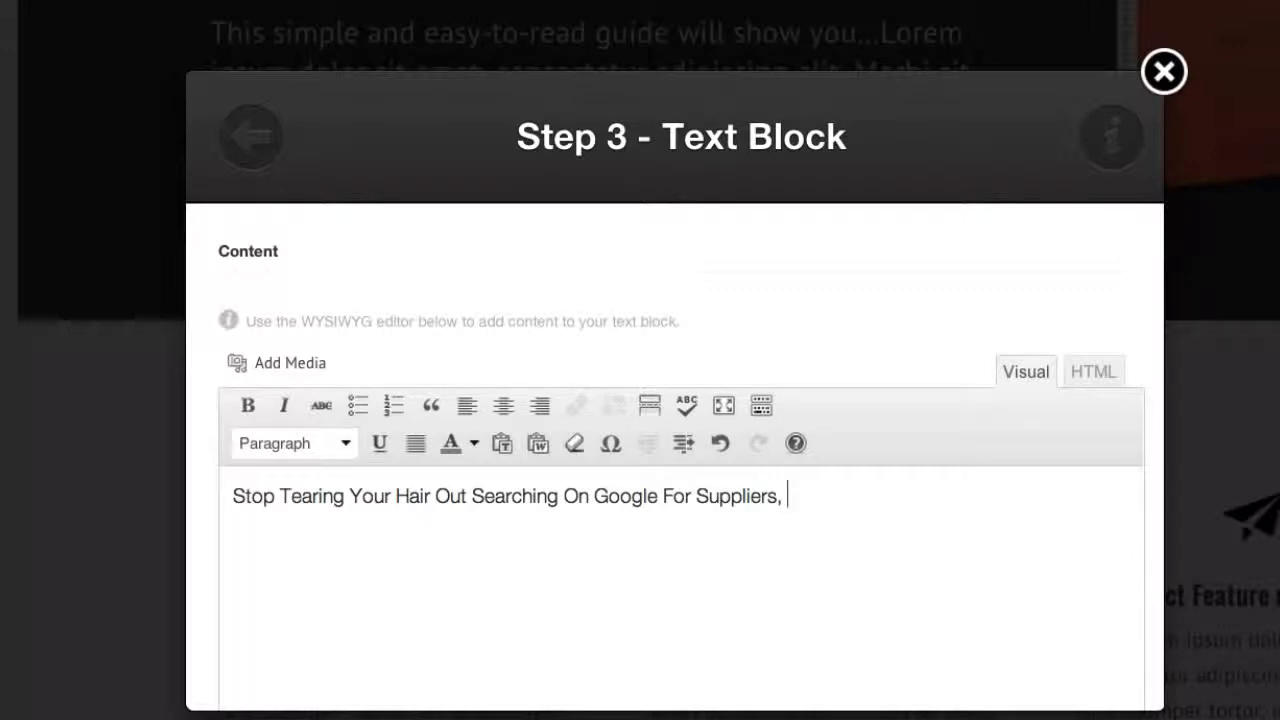
{"action": "type", "text": " As I share"}
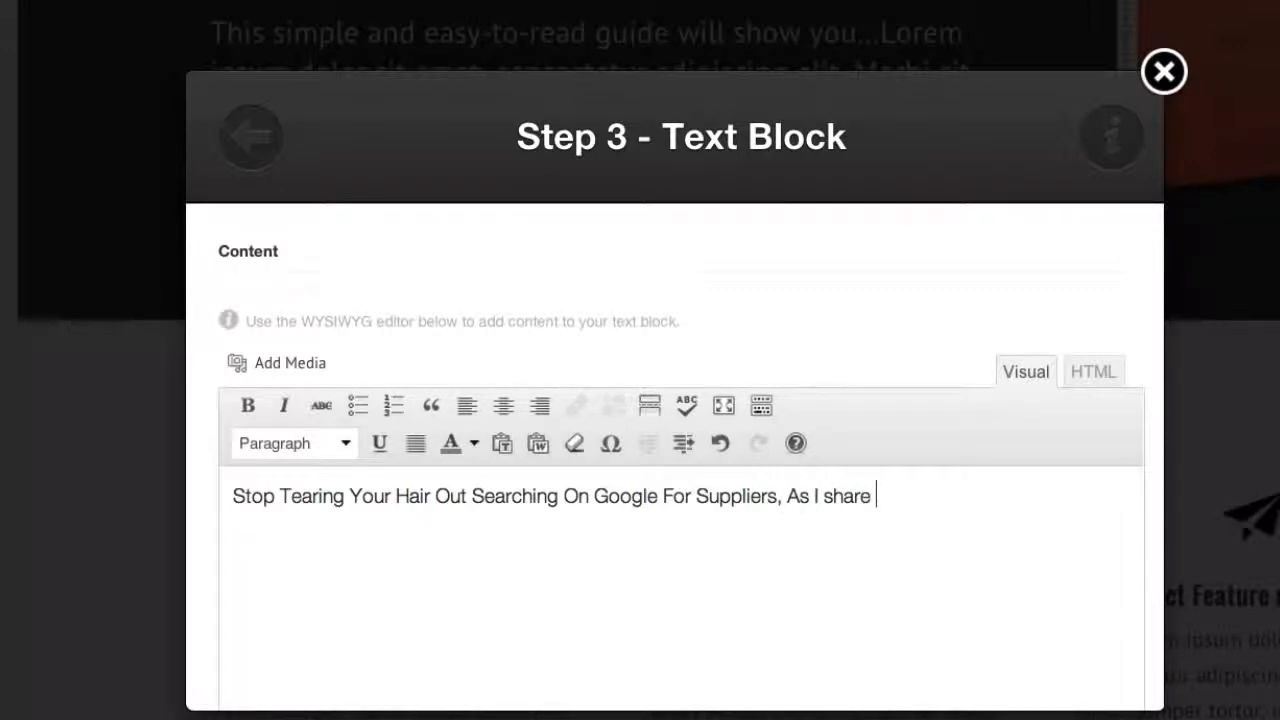
Continue the intro text with "As I Share 7 Explosive Sourcing Techniques", capitalizing "Share"
{"action": "key", "text": "BackSpace"}
{"action": "key", "text": "BackSpace"}
{"action": "key", "text": "BackSpace"}
{"action": "key", "text": "BackSpace"}
{"action": "key", "text": "BackSpace"}
{"action": "type", "text": "Share 7 Explos"}
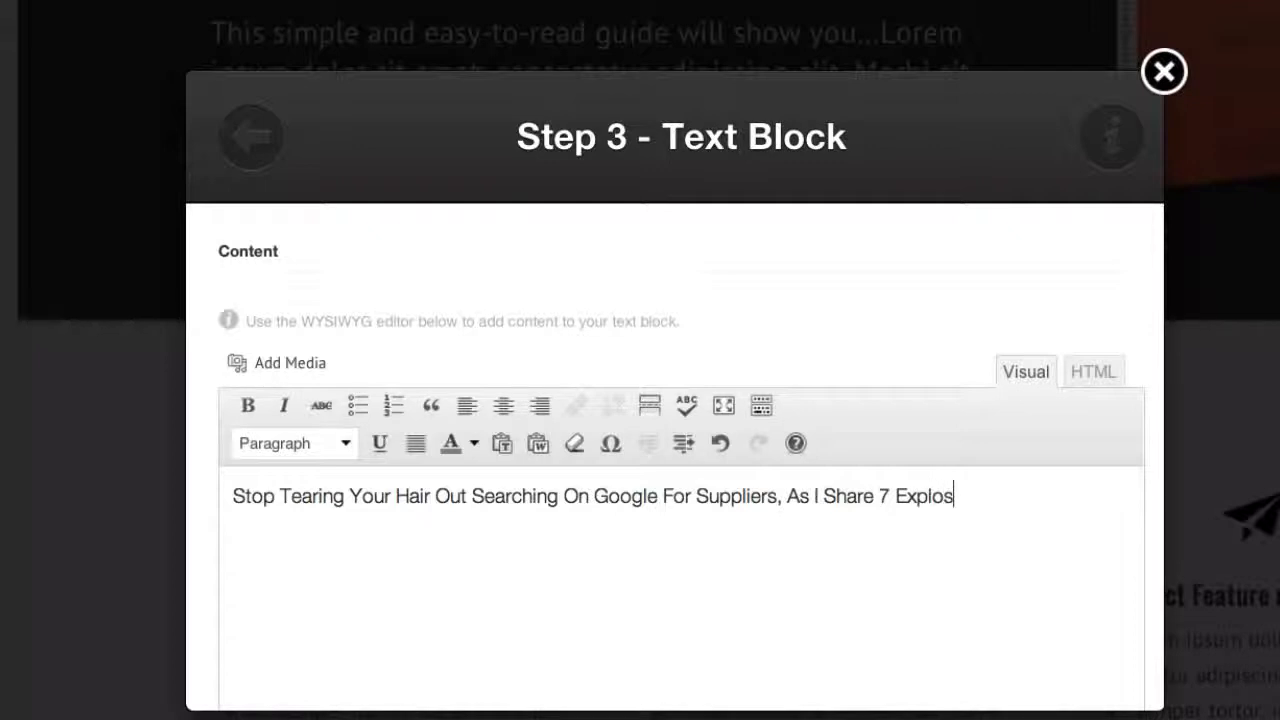
{"action": "type", "text": "ive Sou"}
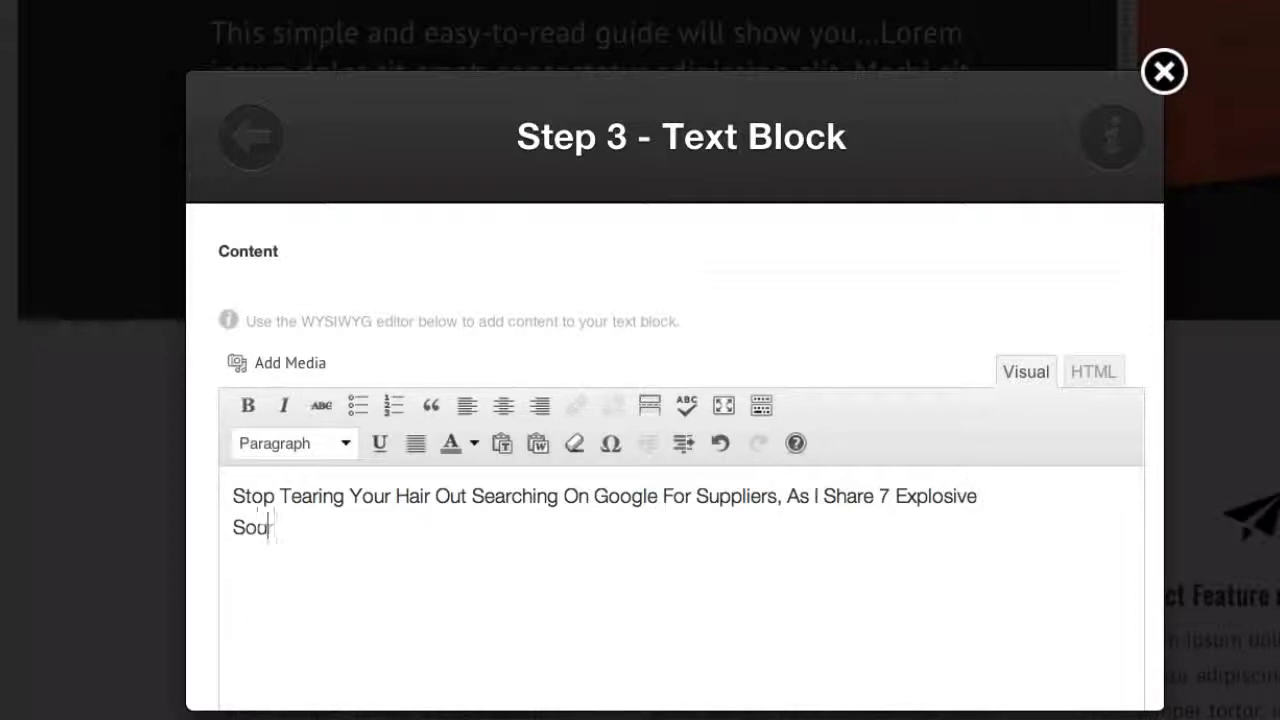
{"action": "type", "text": "rcing Tech"}
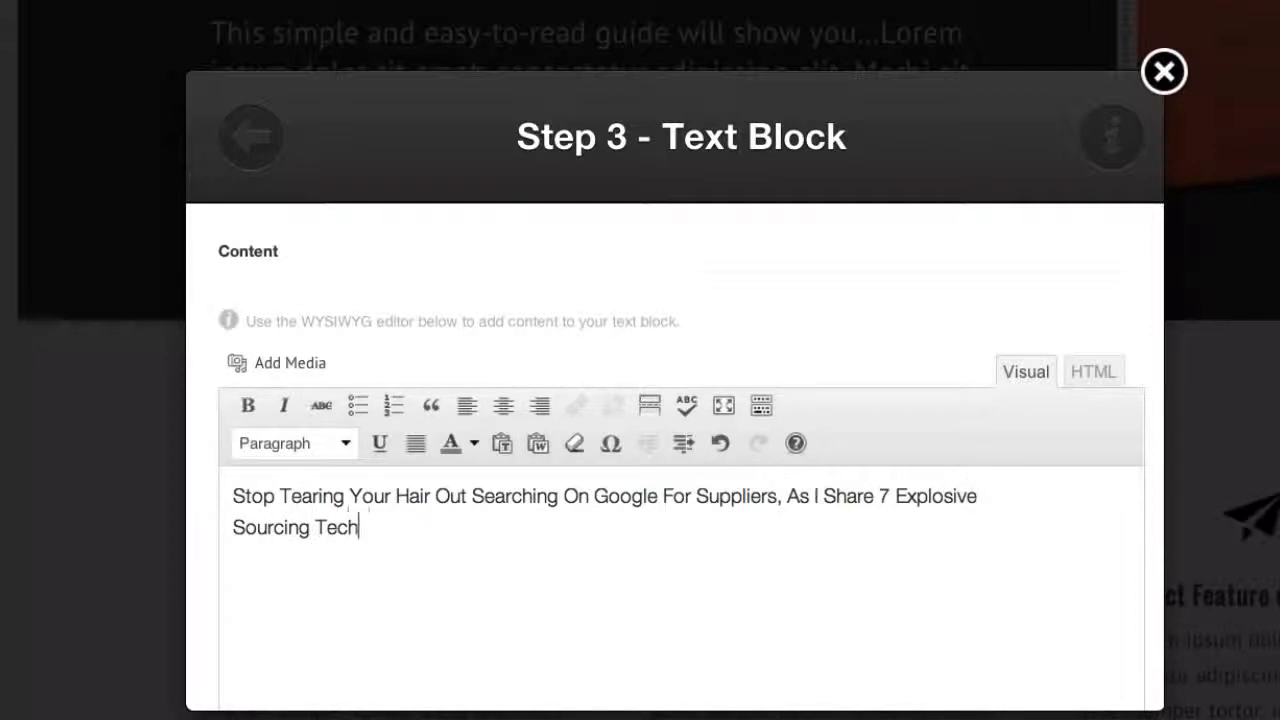
{"action": "type", "text": "niques That Wi"}
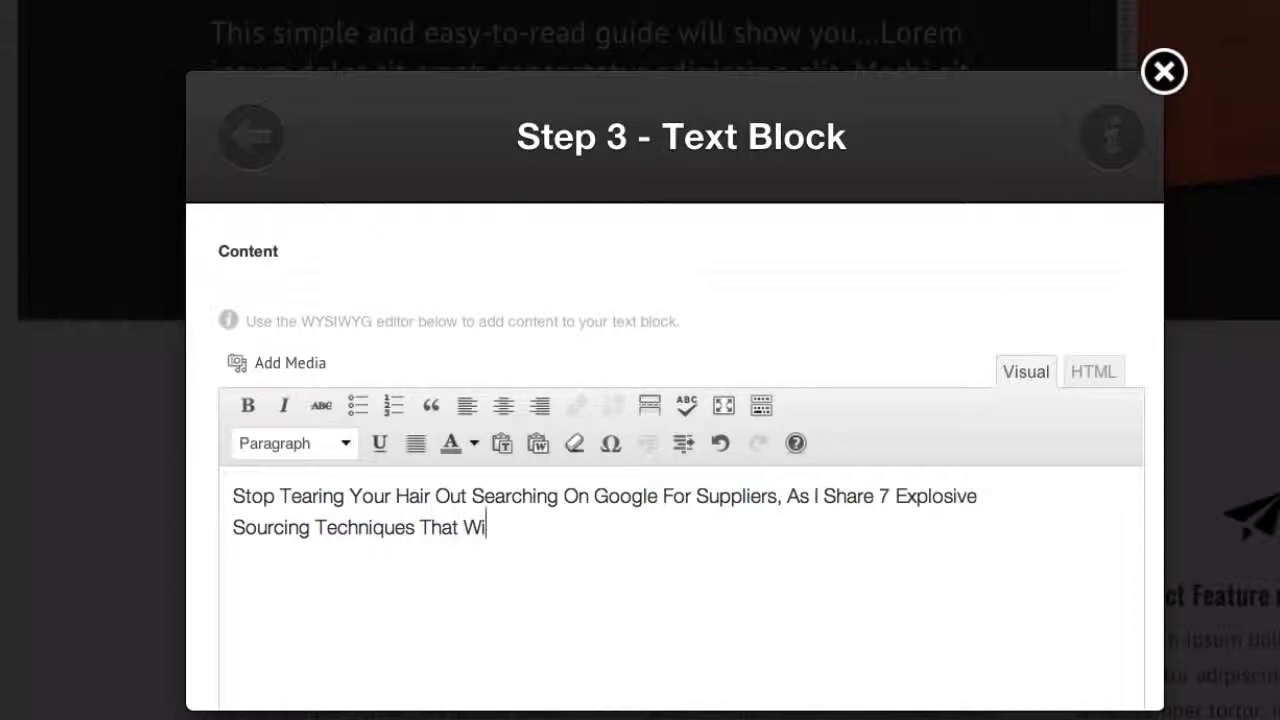
{"action": "type", "text": "ll Bosst Y"}
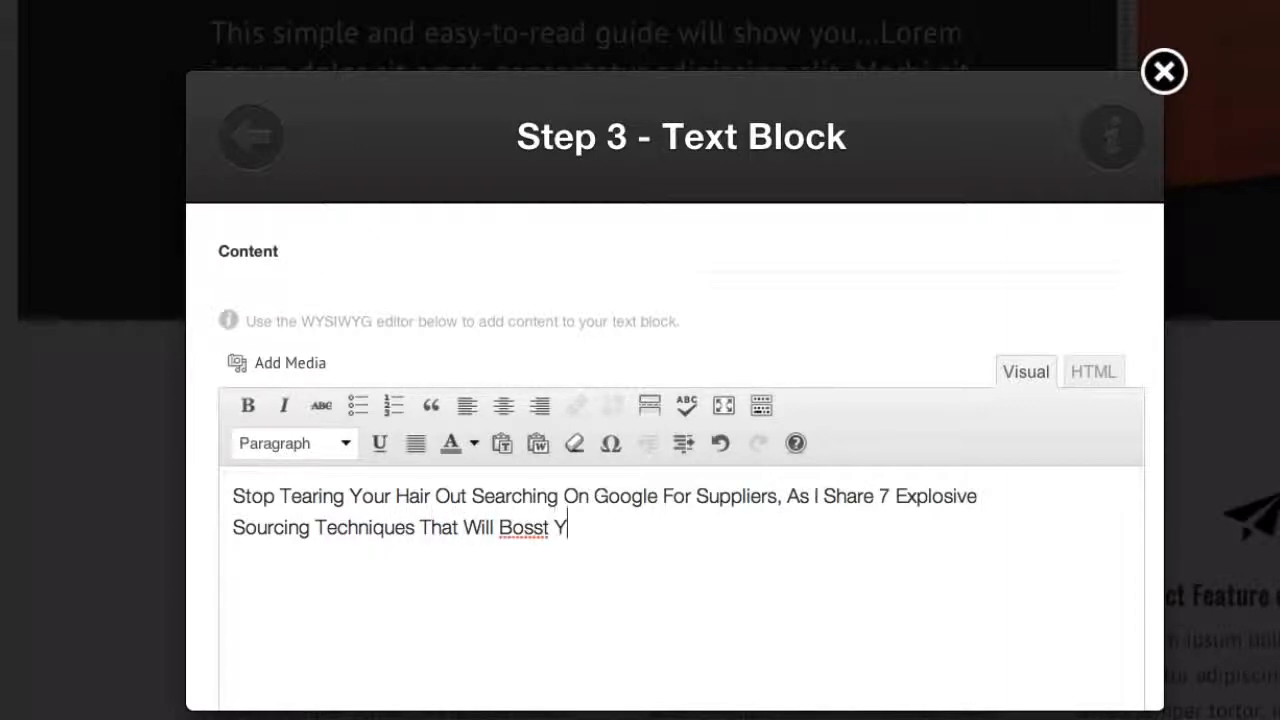
{"action": "type", "text": "our N"}
Complete the intro sentence with "That Will Boost Your Bank Balance", making sure "Boost" is spelled correctly
{"action": "key", "text": "BackSpace"}
{"action": "type", "text": "Bank"}
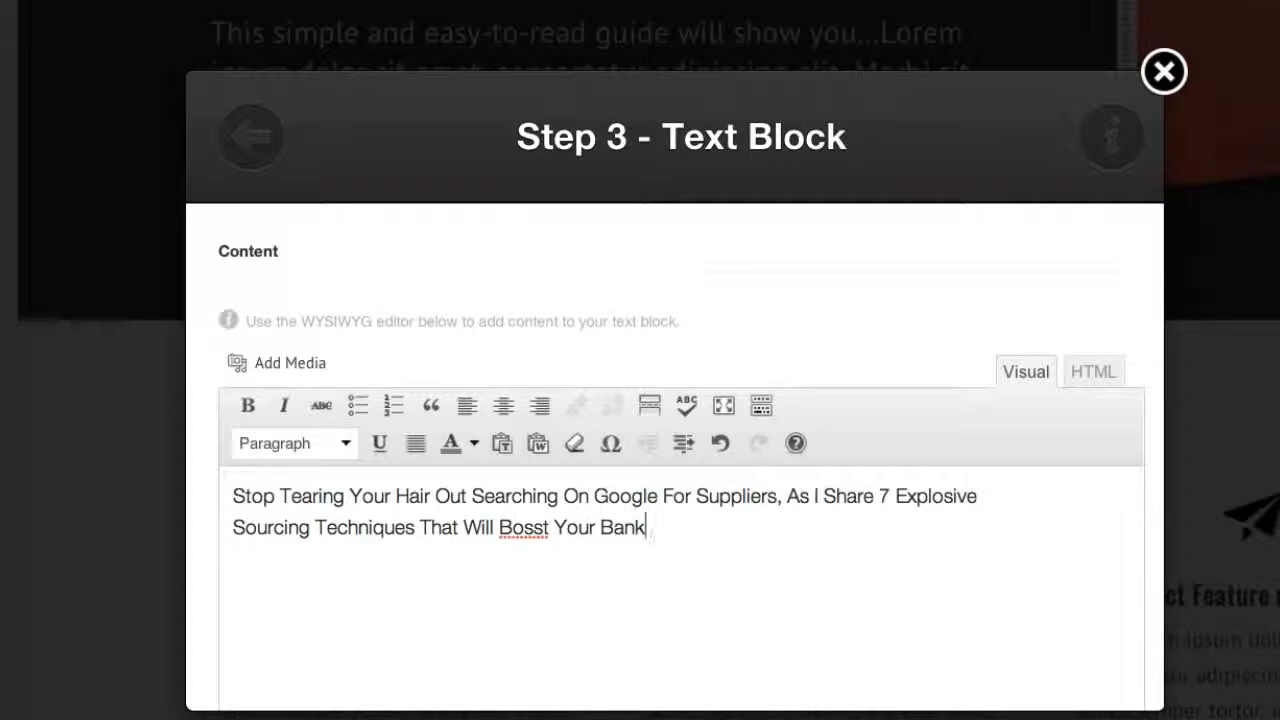
{"action": "type", "text": " Balance"}
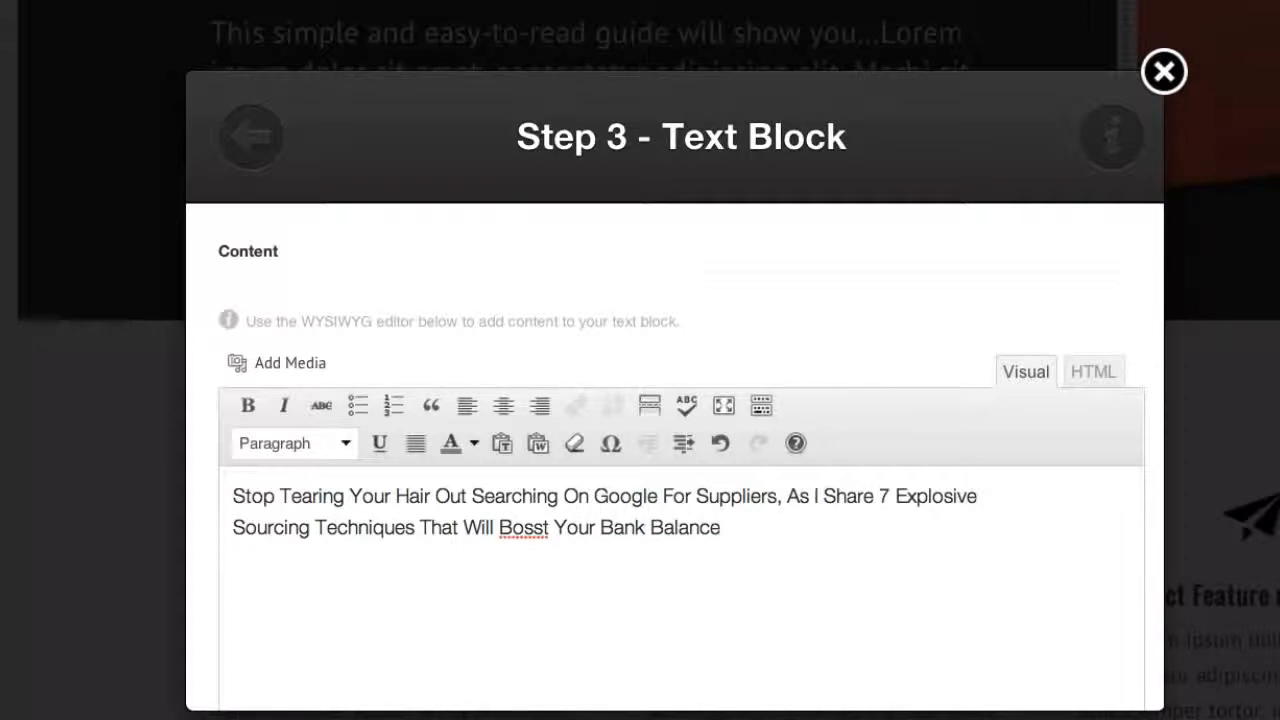
{"action": "left_click", "coordinate": [531, 522]}
{"action": "key", "text": "BackSpace"}
{"action": "type", "text": "o"}
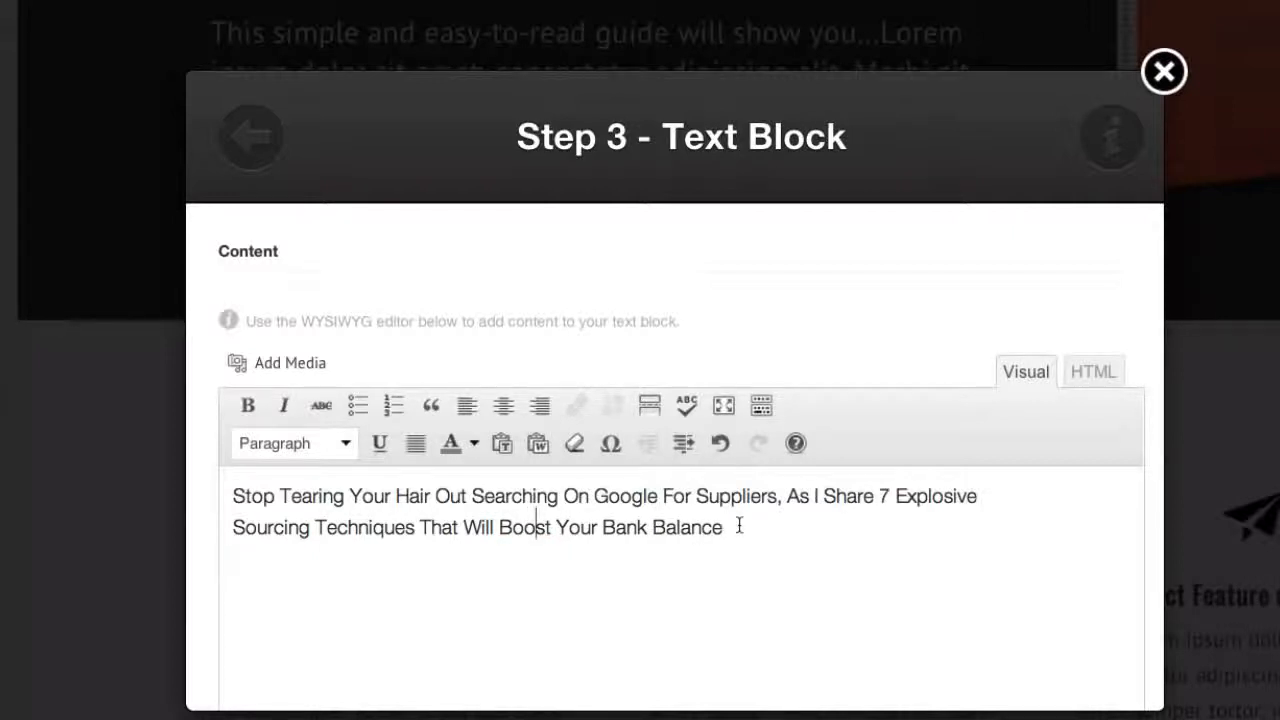
End the intro sentence with "..." and insert the edited text block into the page
{"action": "scroll", "coordinate": [737, 523], "scroll_direction": "down", "scroll_amount": 2}
{"action": "left_click", "coordinate": [728, 409]}
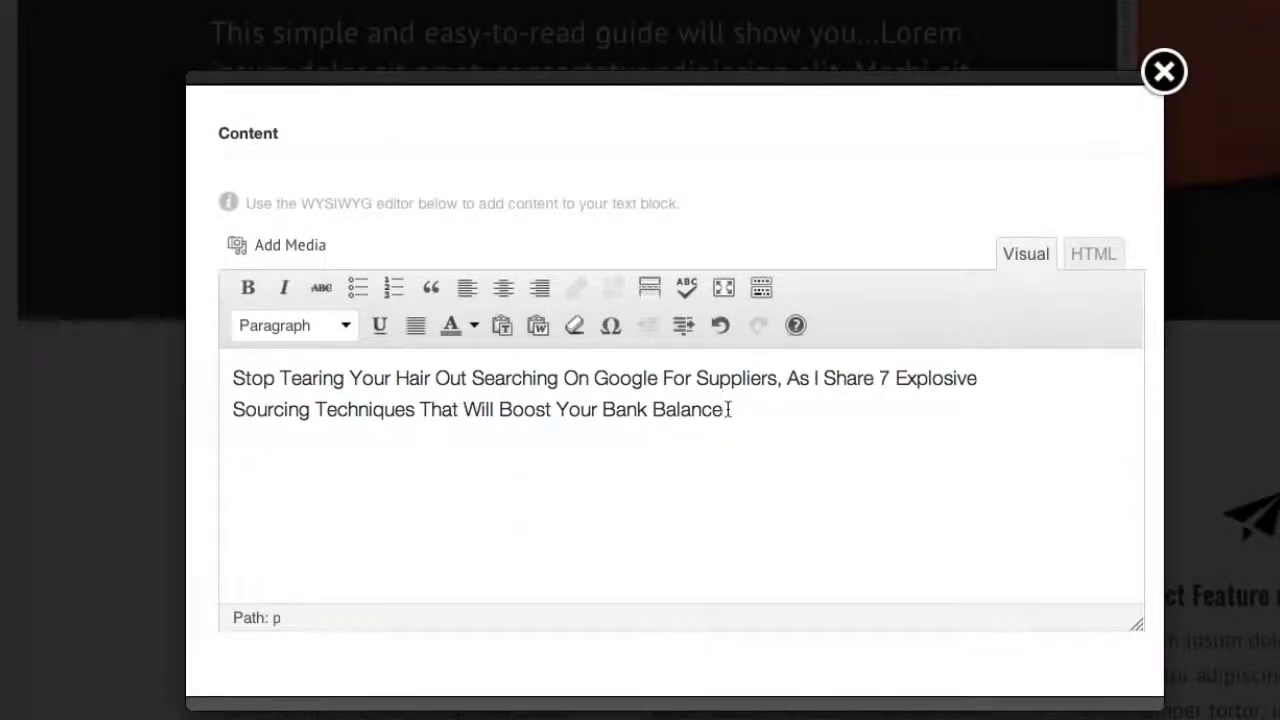
{"action": "type", "text": "..."}
{"action": "scroll", "coordinate": [688, 426], "scroll_direction": "down", "scroll_amount": 2}
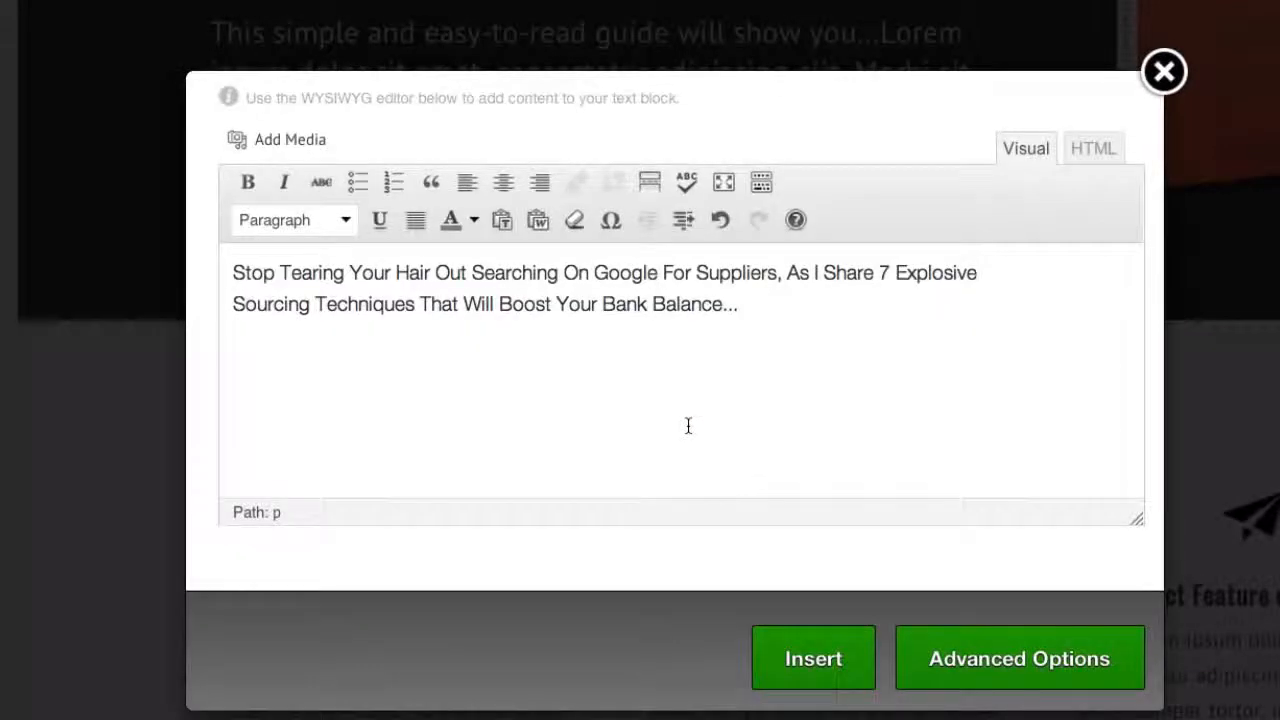
{"action": "scroll", "coordinate": [700, 449], "scroll_direction": "up", "scroll_amount": 4}
{"action": "scroll", "coordinate": [700, 450], "scroll_direction": "down", "scroll_amount": 3}
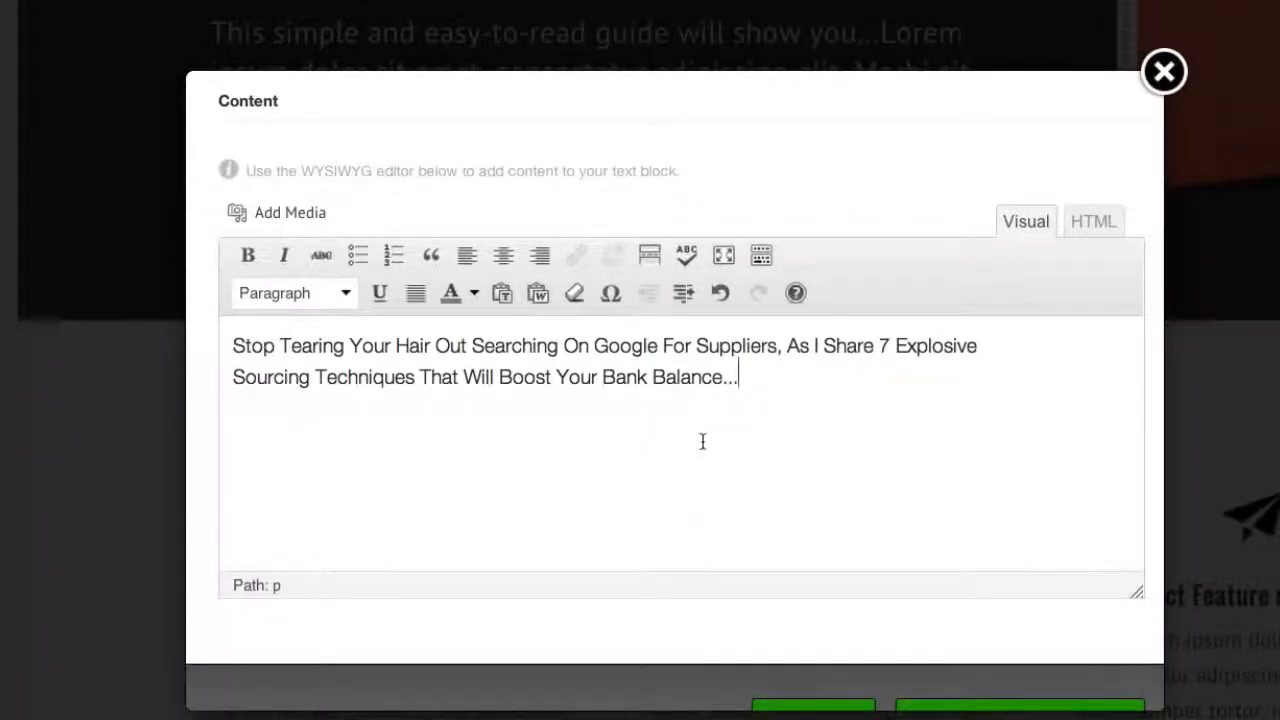
{"action": "scroll", "coordinate": [717, 425], "scroll_direction": "down", "scroll_amount": 2}
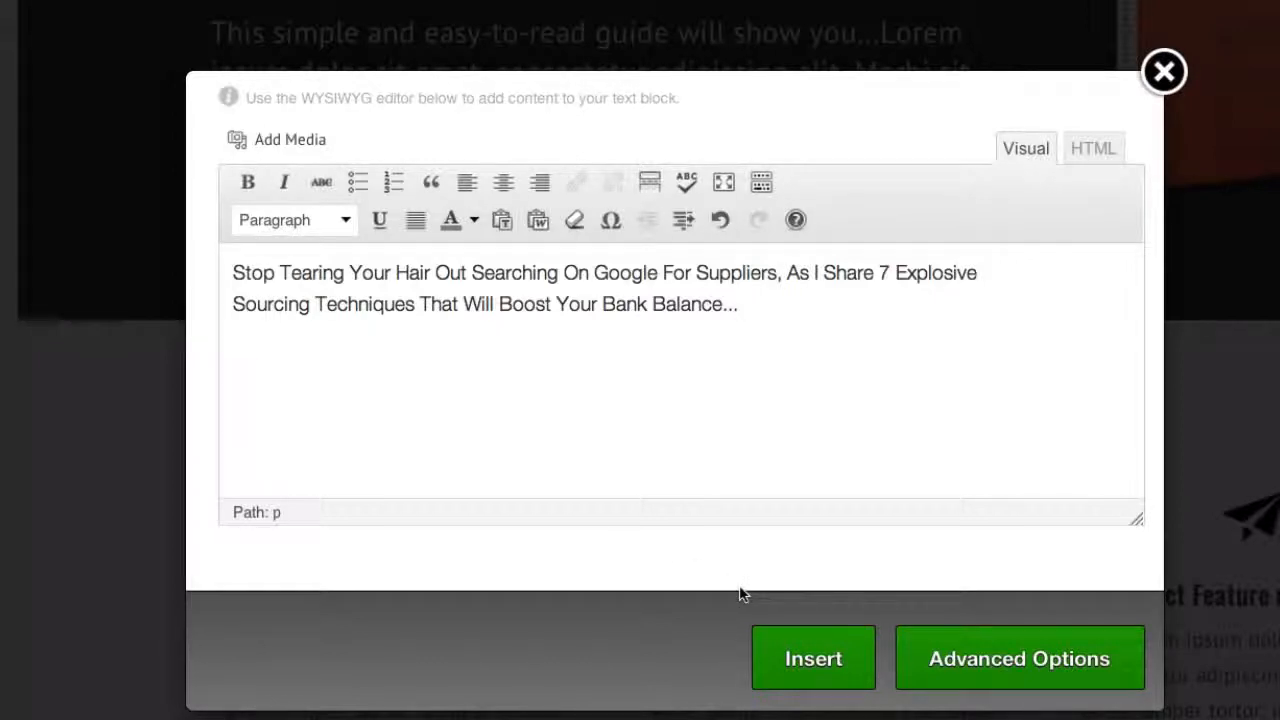
{"action": "left_click", "coordinate": [812, 664]}
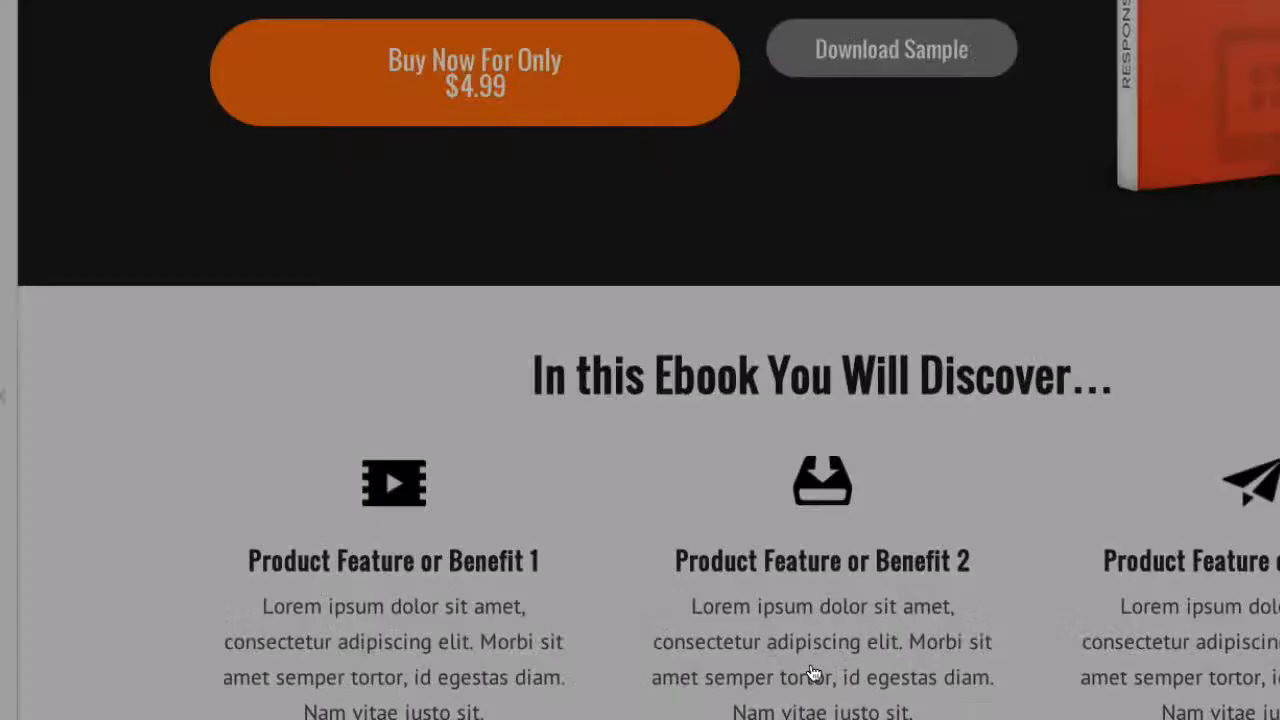
Open the orange "Buy Now For Only" button for editing and examine the preset button styles, keeping the current design
{"action": "scroll", "coordinate": [470, 557], "scroll_direction": "up", "scroll_amount": 1}
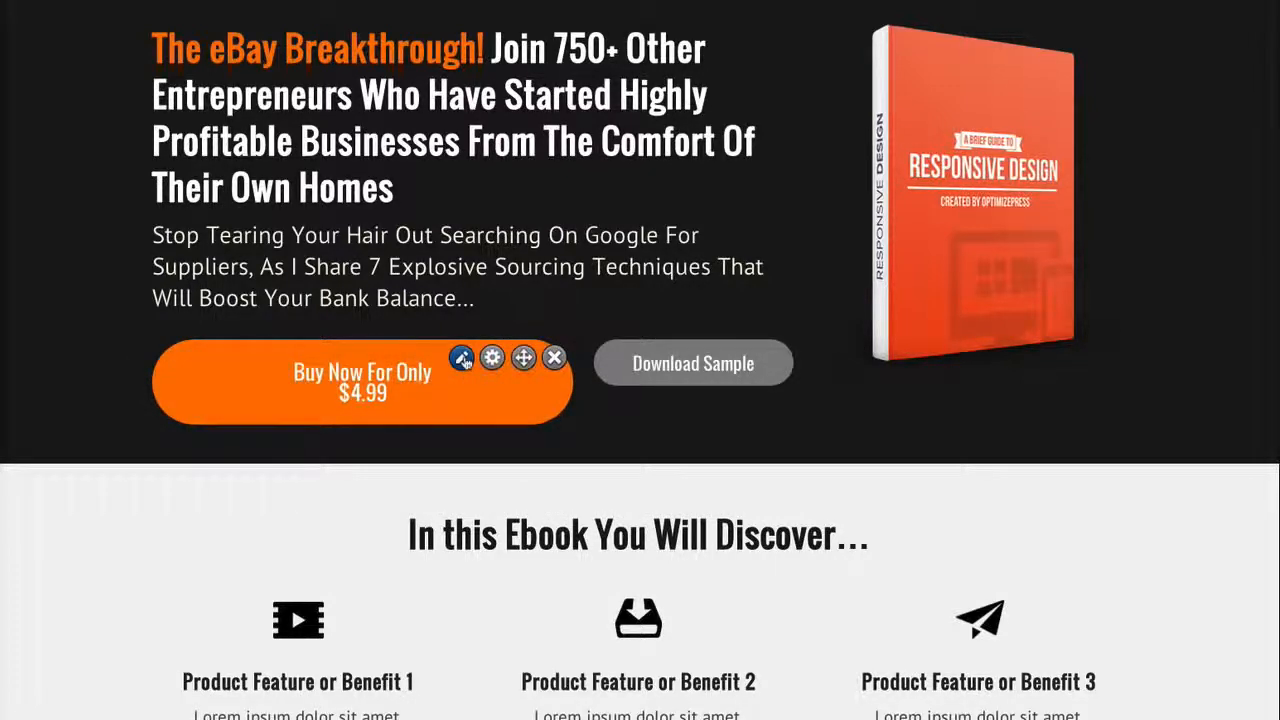
{"action": "left_click", "coordinate": [463, 360]}
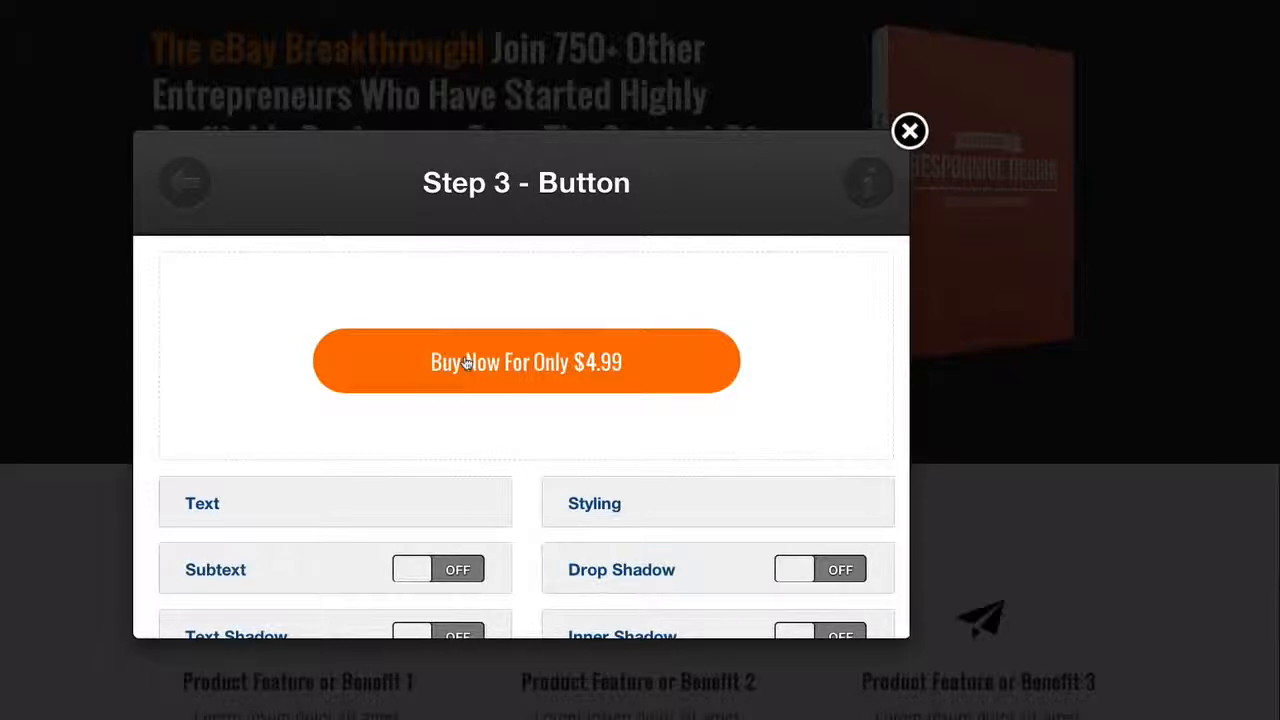
{"action": "left_click", "coordinate": [465, 362]}
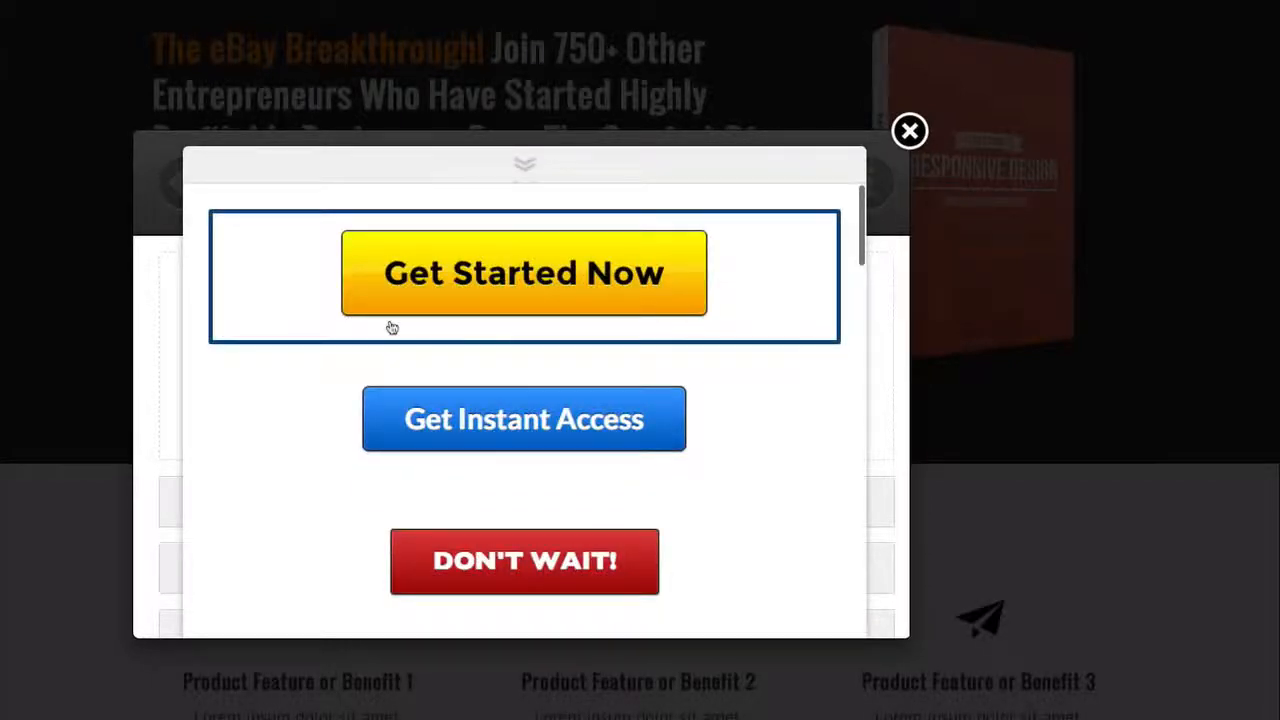
{"action": "scroll", "coordinate": [392, 328], "scroll_direction": "down", "scroll_amount": 1}
{"action": "scroll", "coordinate": [392, 328], "scroll_direction": "up", "scroll_amount": 1}
{"action": "scroll", "coordinate": [392, 328], "scroll_direction": "down", "scroll_amount": 2}
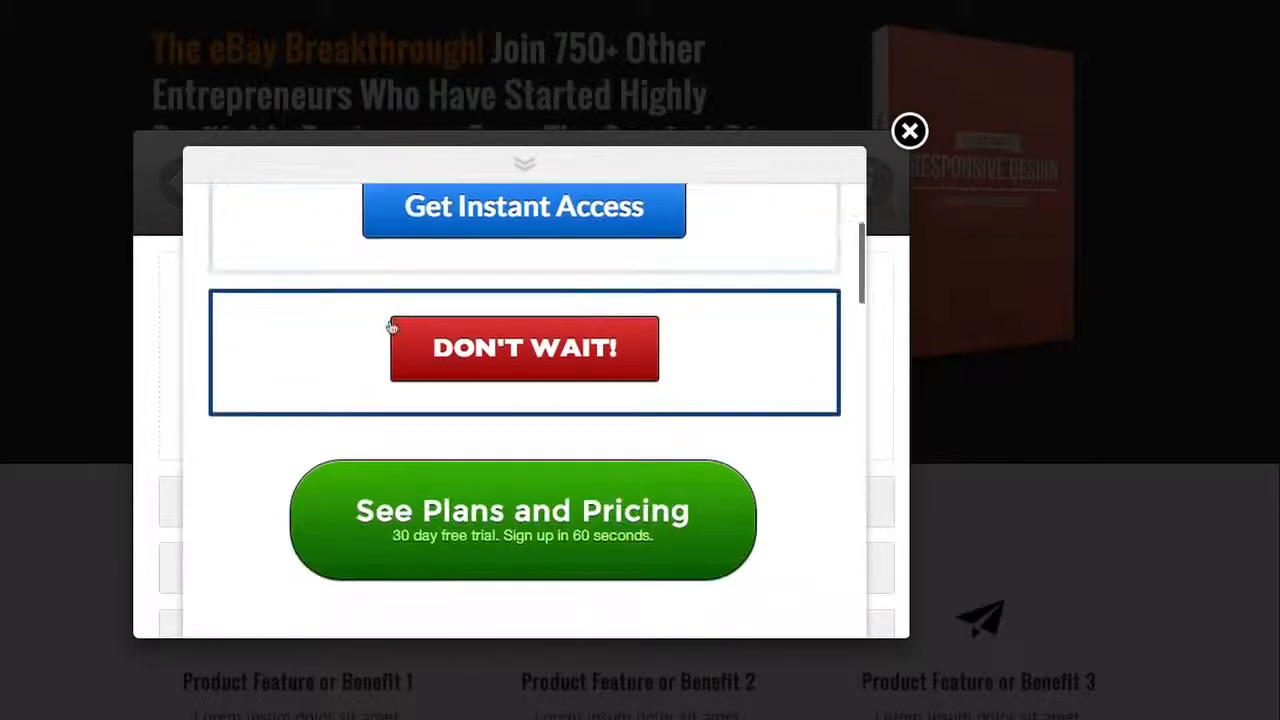
{"action": "scroll", "coordinate": [392, 328], "scroll_direction": "down", "scroll_amount": 4}
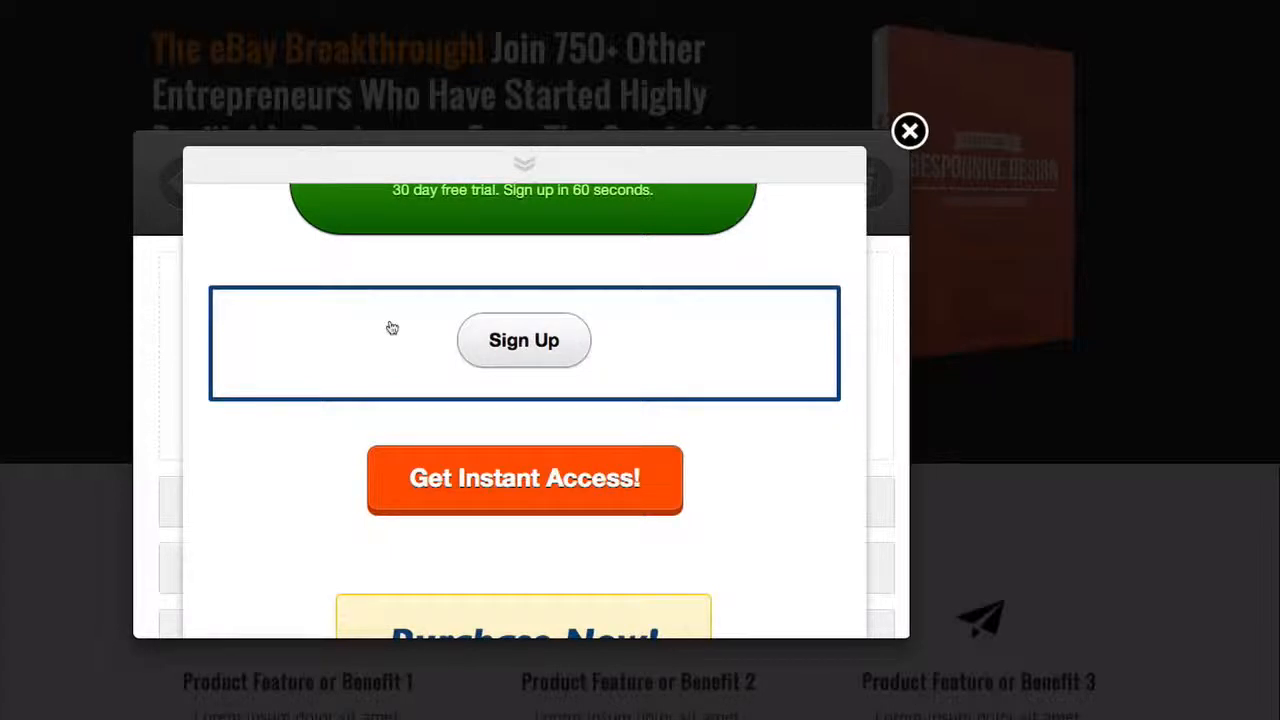
{"action": "scroll", "coordinate": [392, 328], "scroll_direction": "down", "scroll_amount": 5}
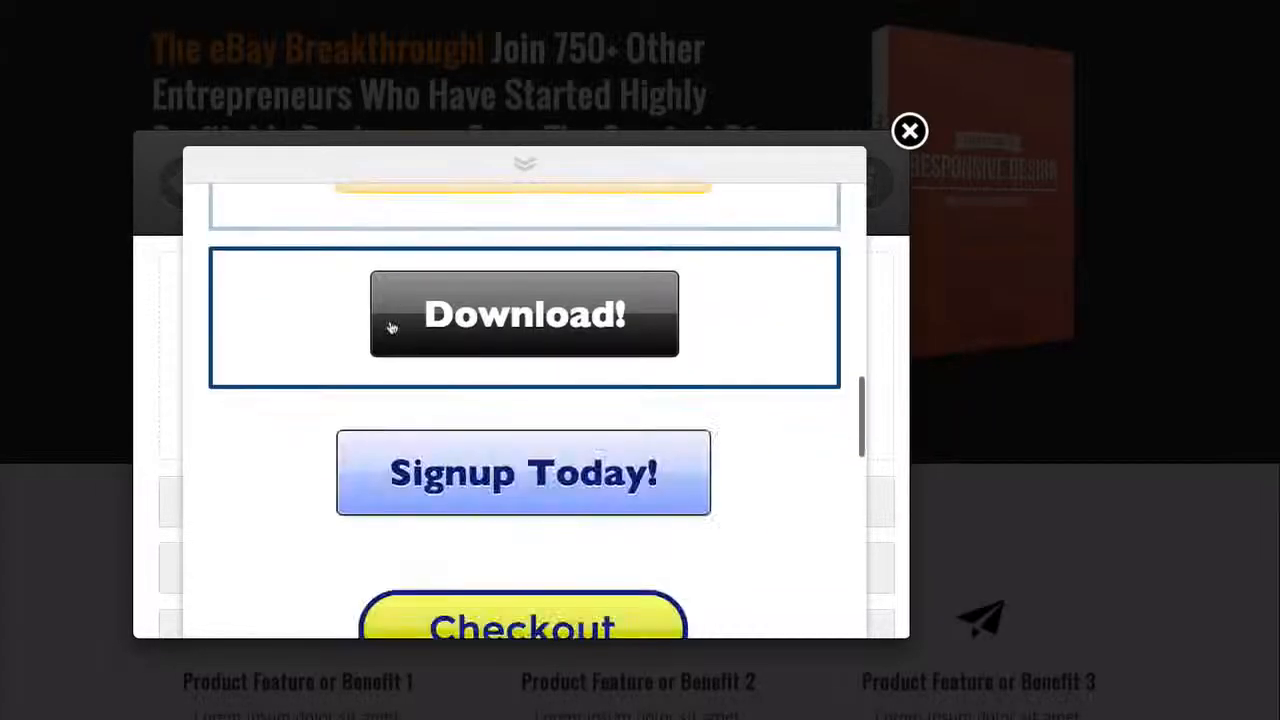
{"action": "scroll", "coordinate": [392, 328], "scroll_direction": "down", "scroll_amount": 5}
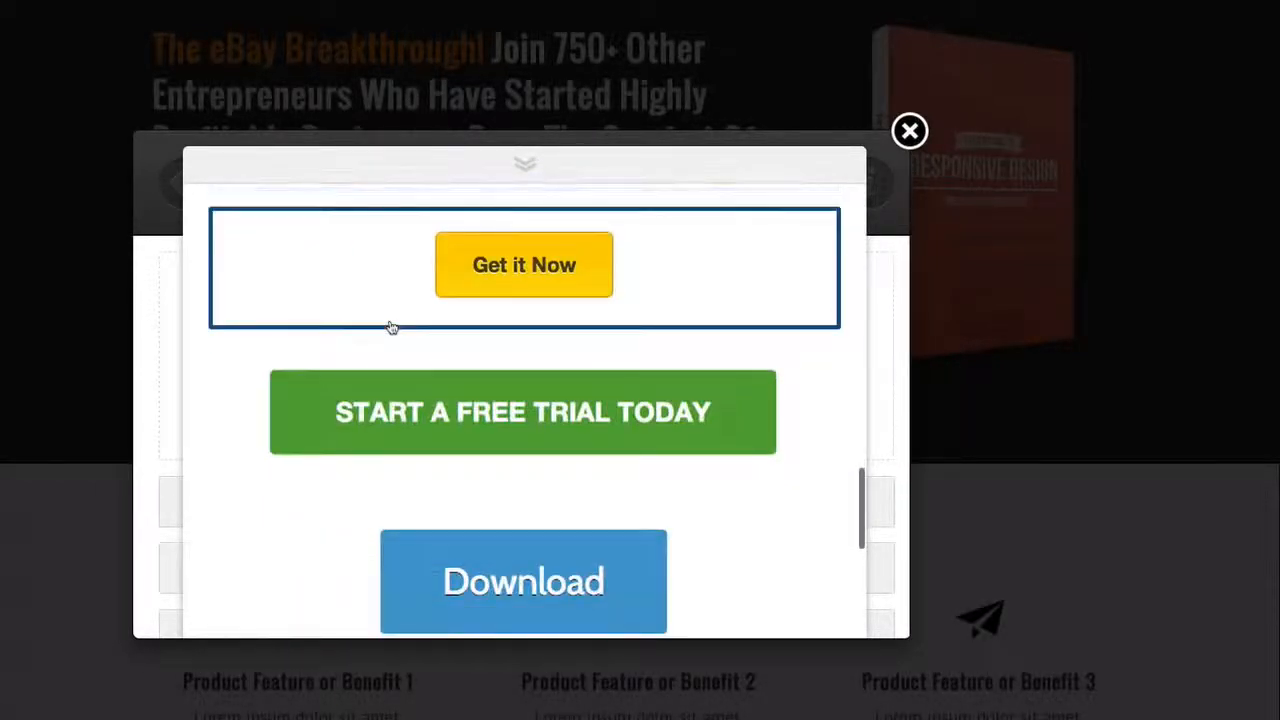
{"action": "scroll", "coordinate": [392, 328], "scroll_direction": "down", "scroll_amount": 3}
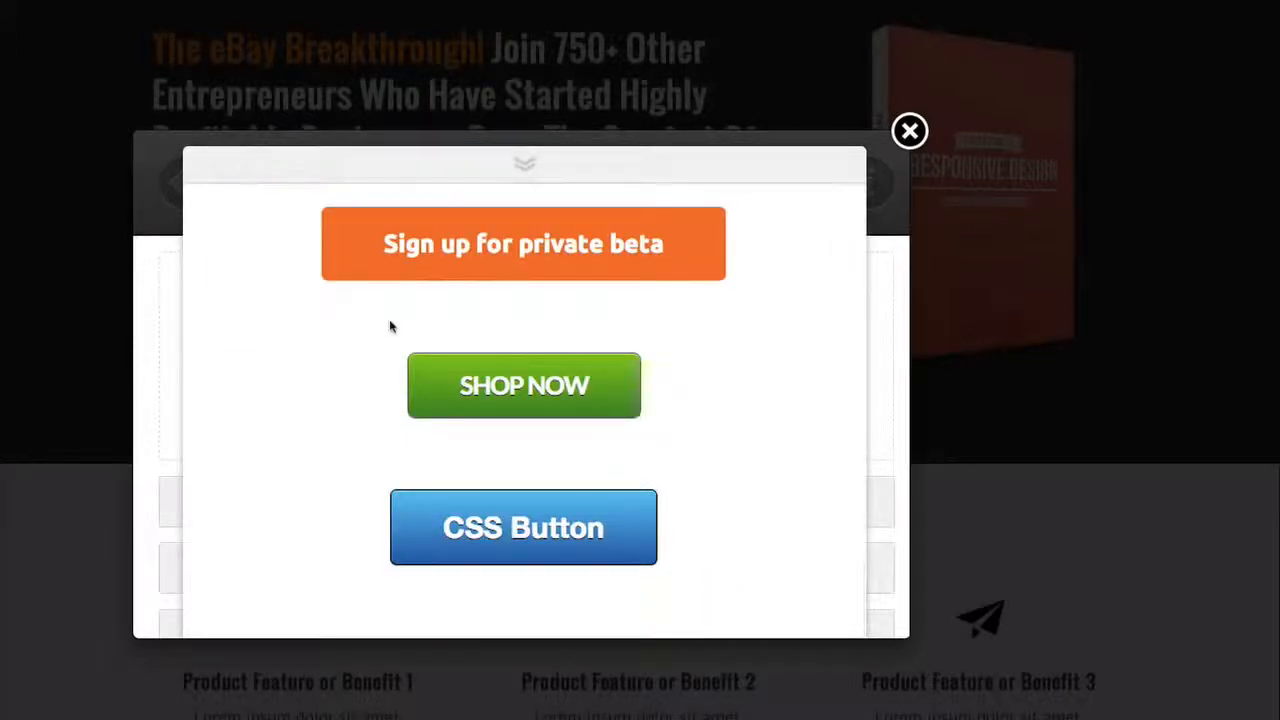
{"action": "scroll", "coordinate": [390, 323], "scroll_direction": "up", "scroll_amount": 5}
{"action": "scroll", "coordinate": [392, 328], "scroll_direction": "up", "scroll_amount": 10}
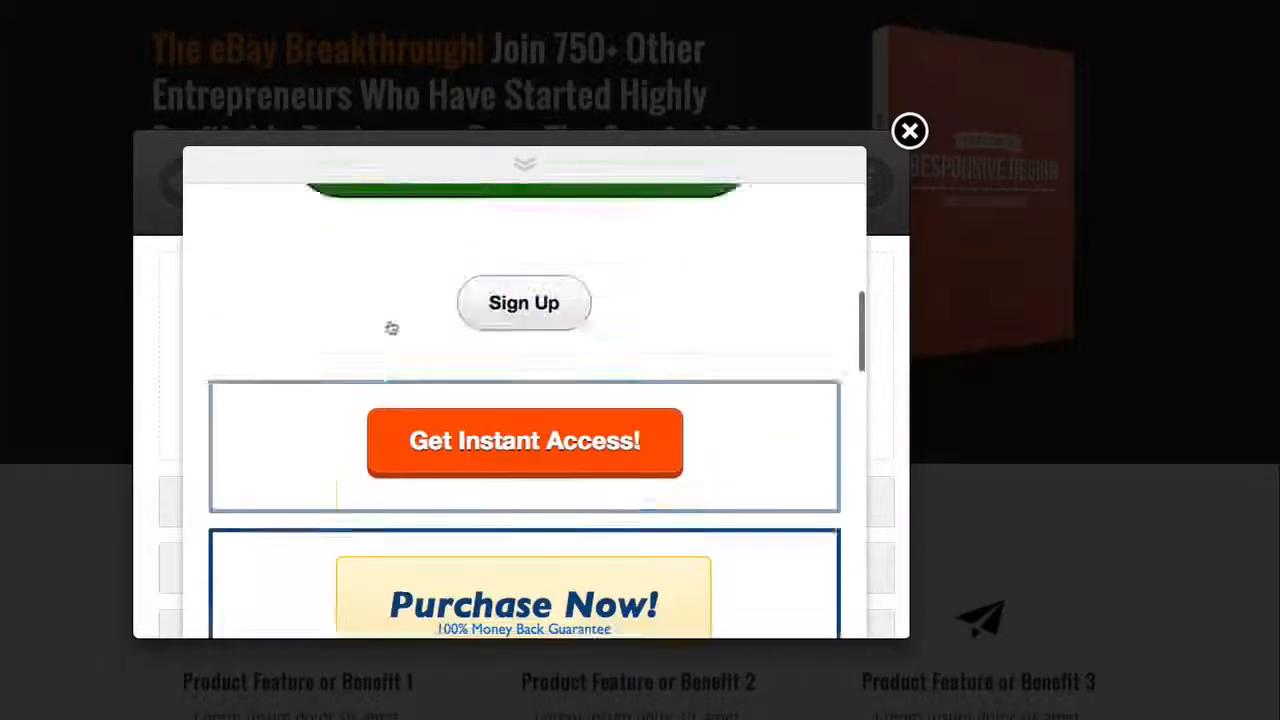
{"action": "scroll", "coordinate": [392, 328], "scroll_direction": "up", "scroll_amount": 5}
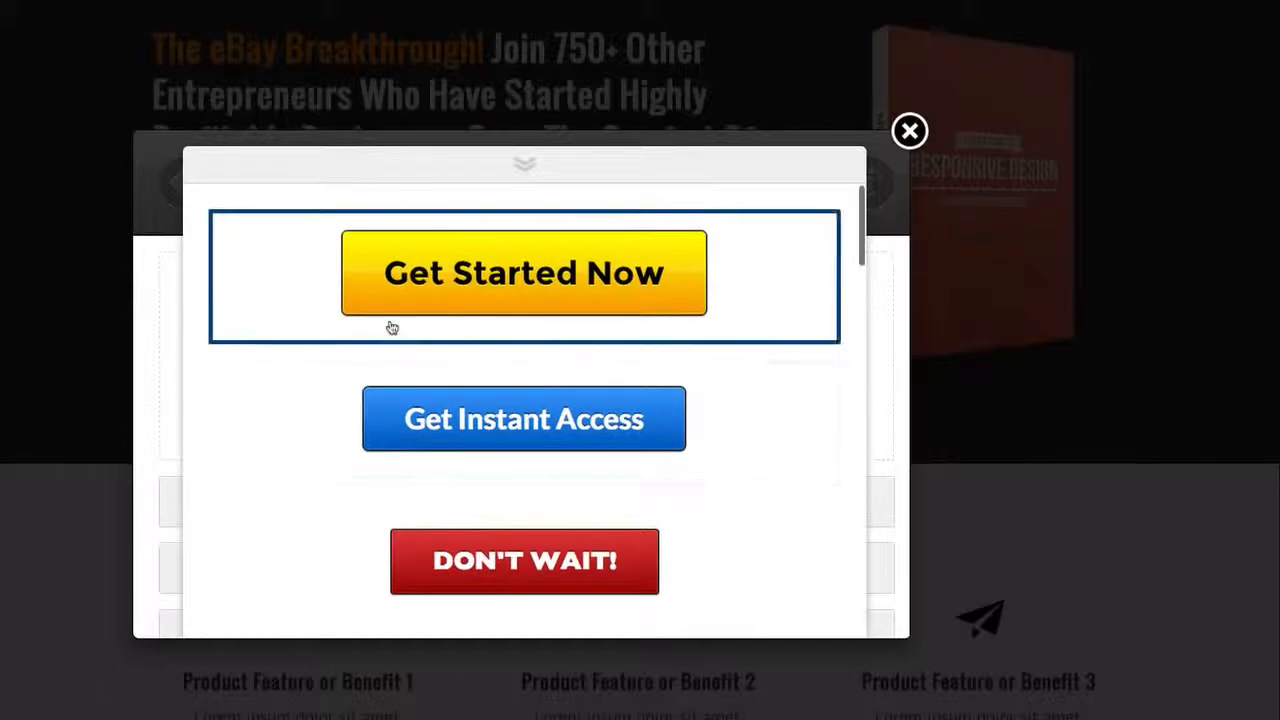
{"action": "left_click", "coordinate": [524, 164]}
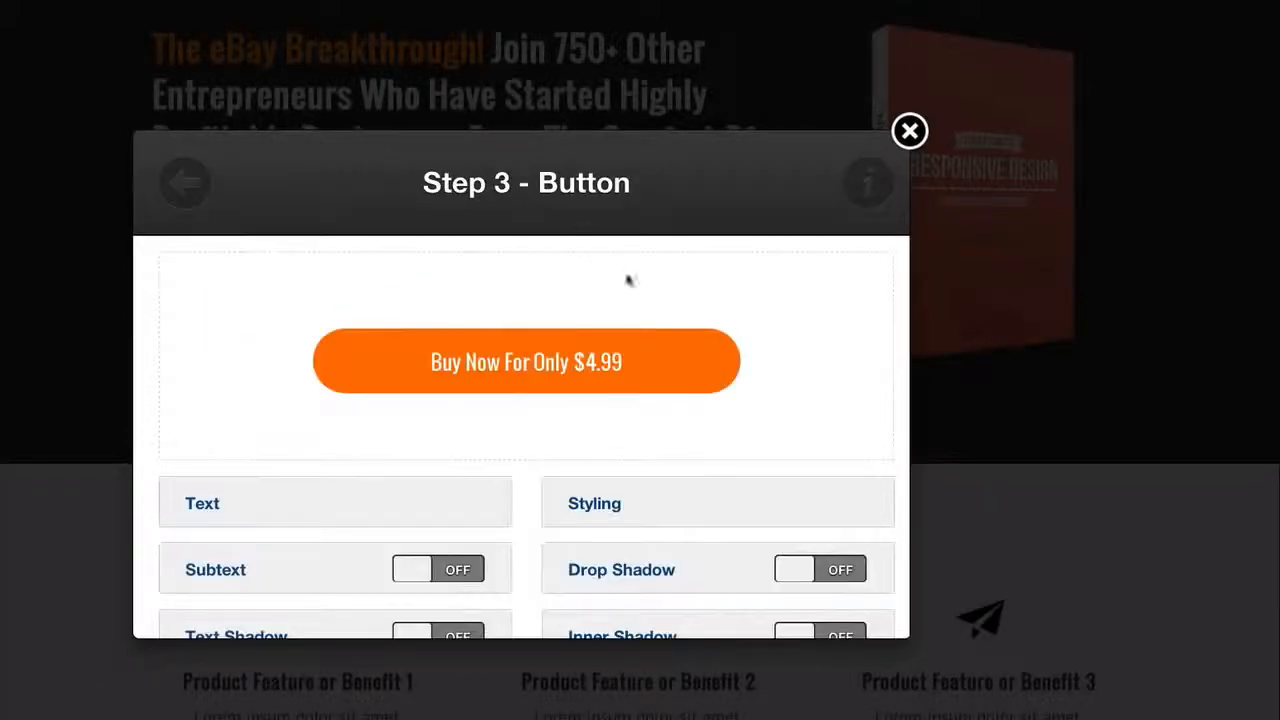
Change the orange button's text to "Buy Now For Only £17" and insert the updated button into the page
{"action": "scroll", "coordinate": [617, 288], "scroll_direction": "down", "scroll_amount": 4}
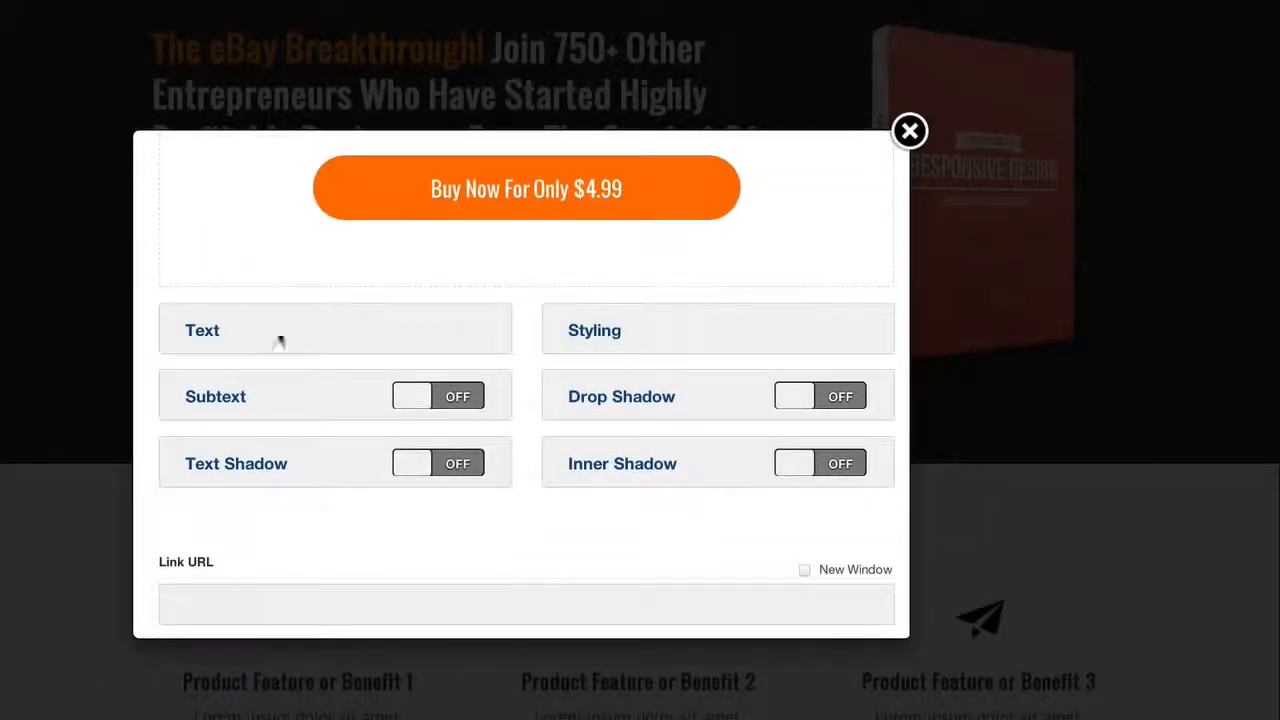
{"action": "left_click", "coordinate": [202, 336]}
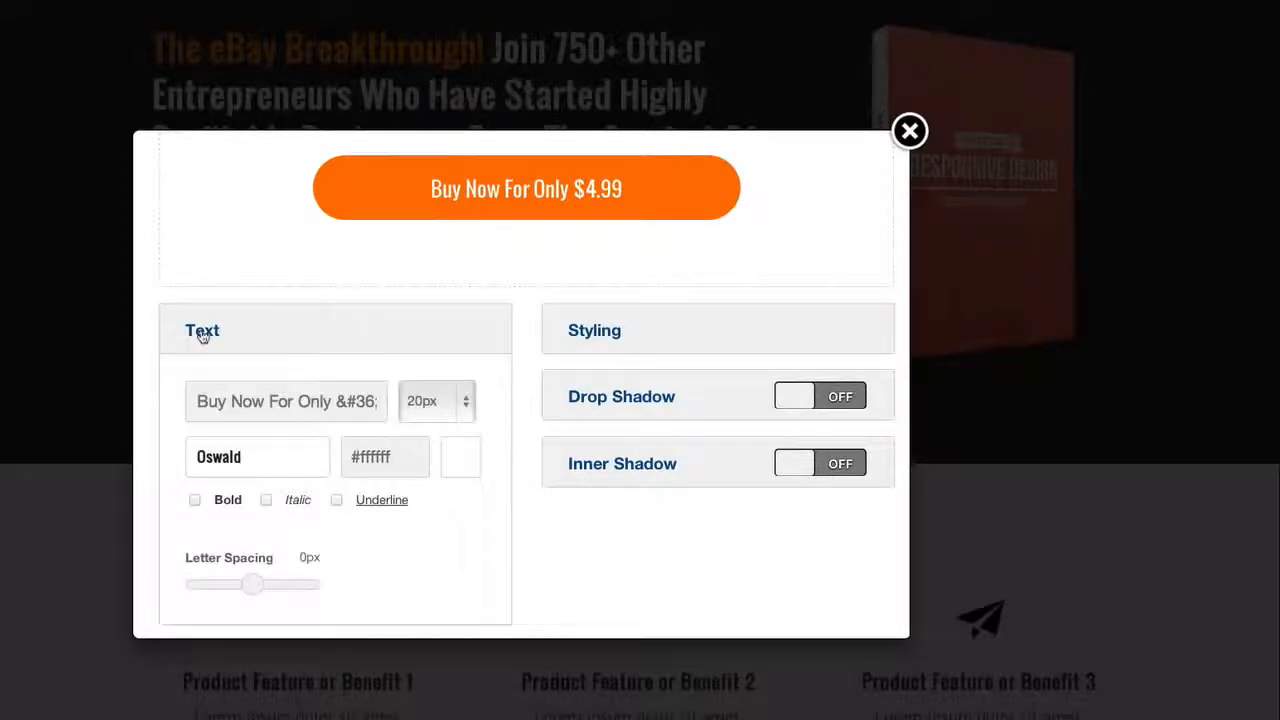
{"action": "scroll", "coordinate": [286, 408], "scroll_direction": "down", "scroll_amount": 2}
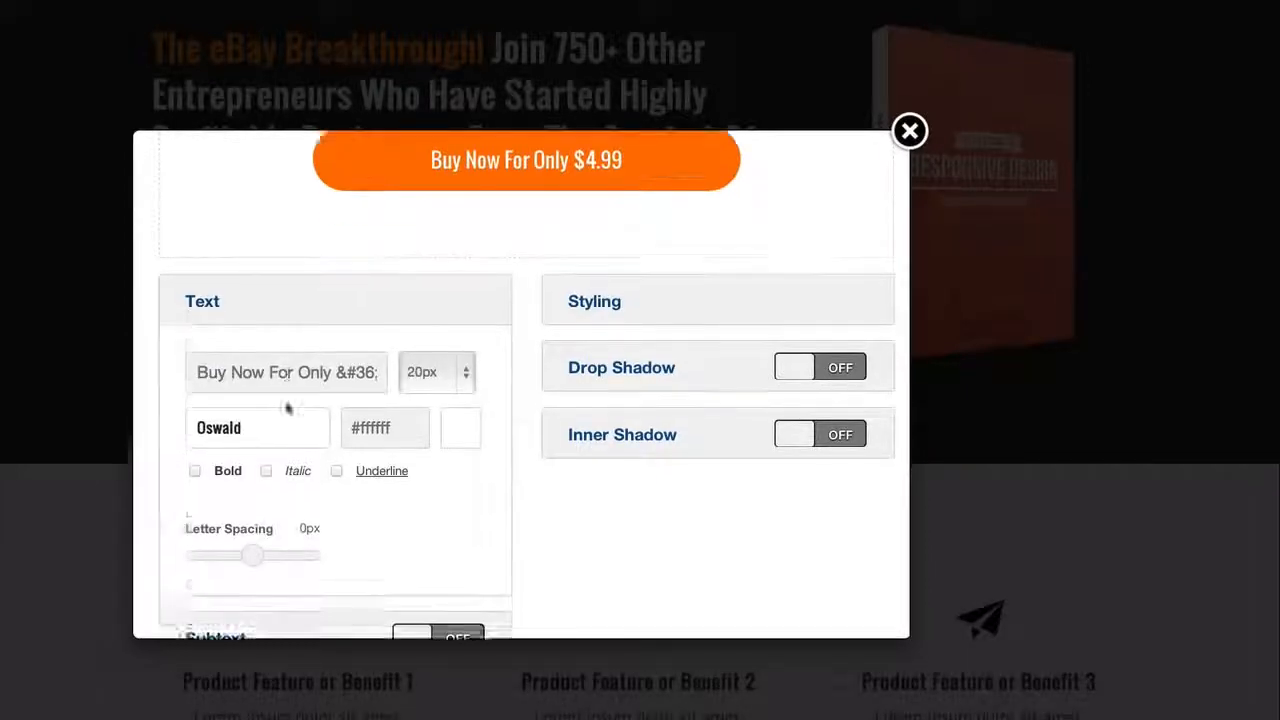
{"action": "scroll", "coordinate": [255, 364], "scroll_direction": "up", "scroll_amount": 1}
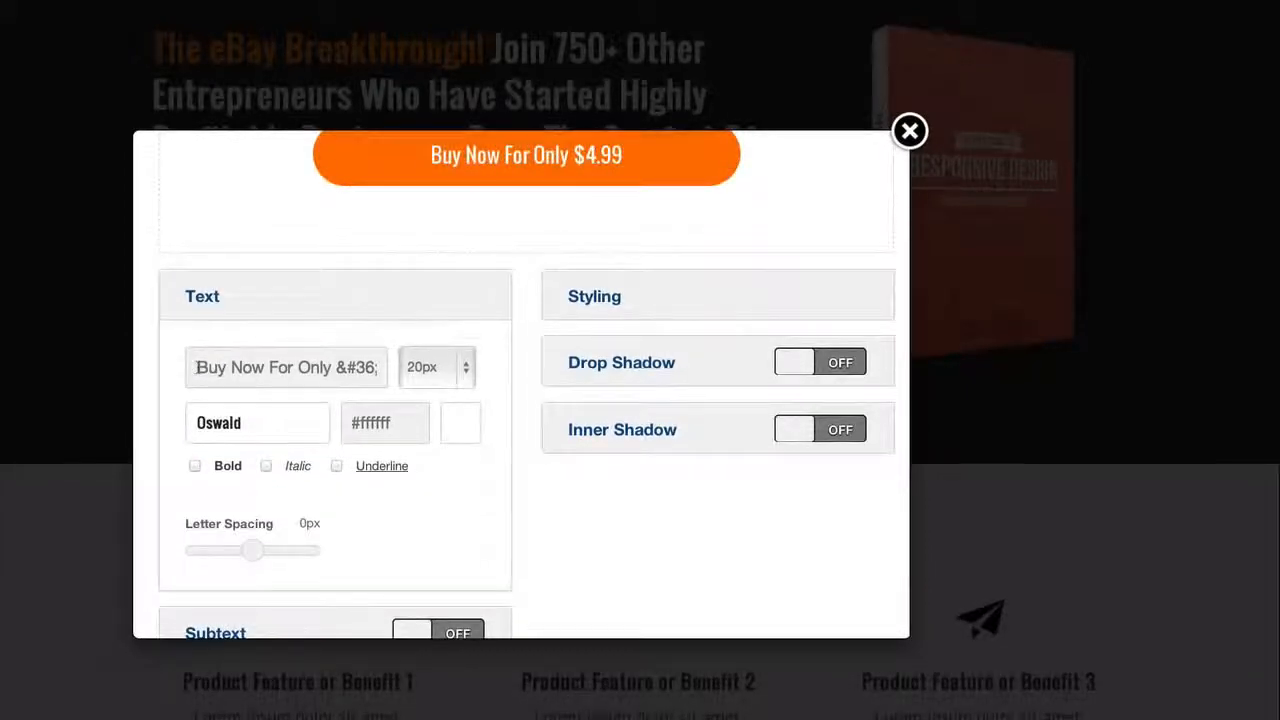
{"action": "left_click_drag", "start_coordinate": [336, 367], "coordinate": [401, 367]}
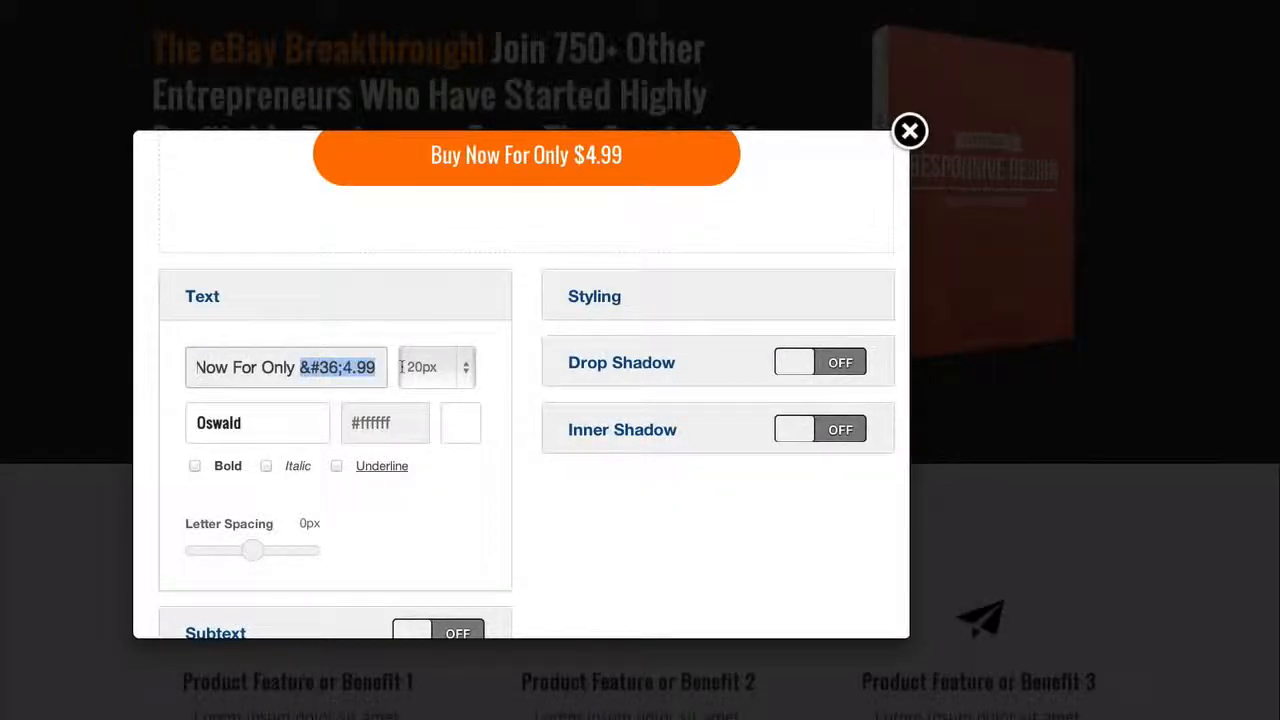
{"action": "type", "text": "£17"}
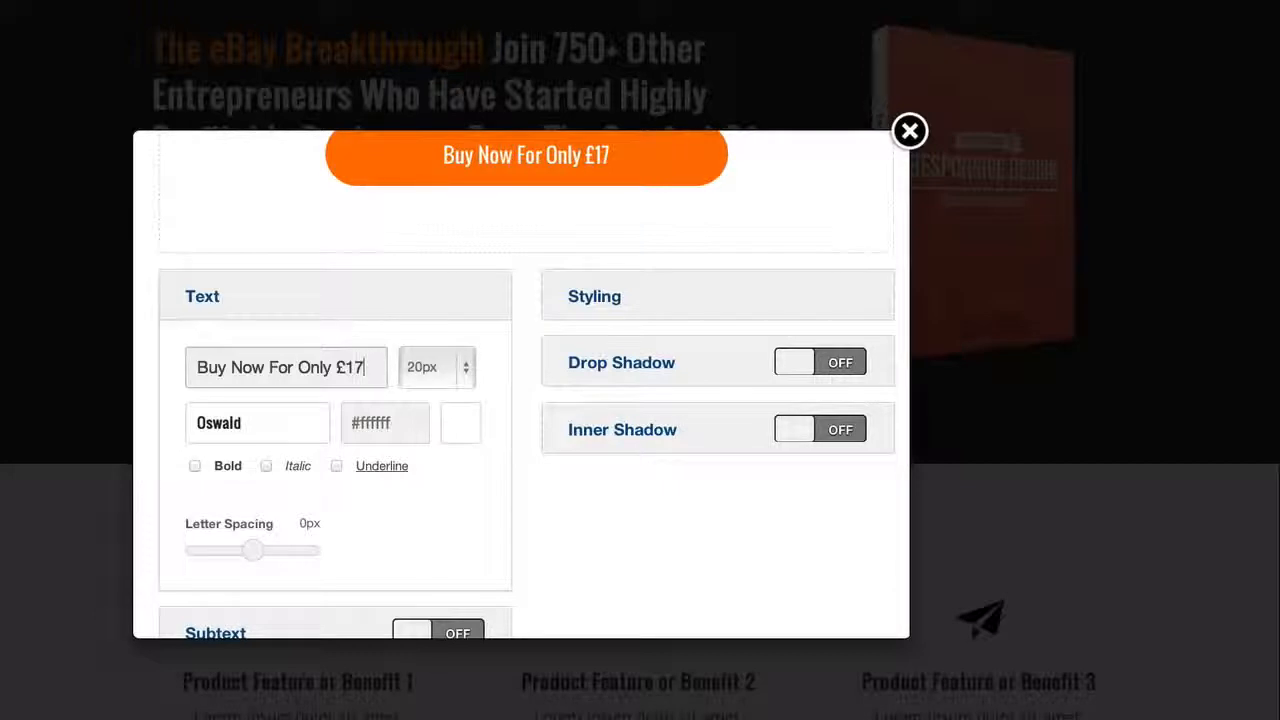
{"action": "scroll", "coordinate": [477, 443], "scroll_direction": "down", "scroll_amount": 1}
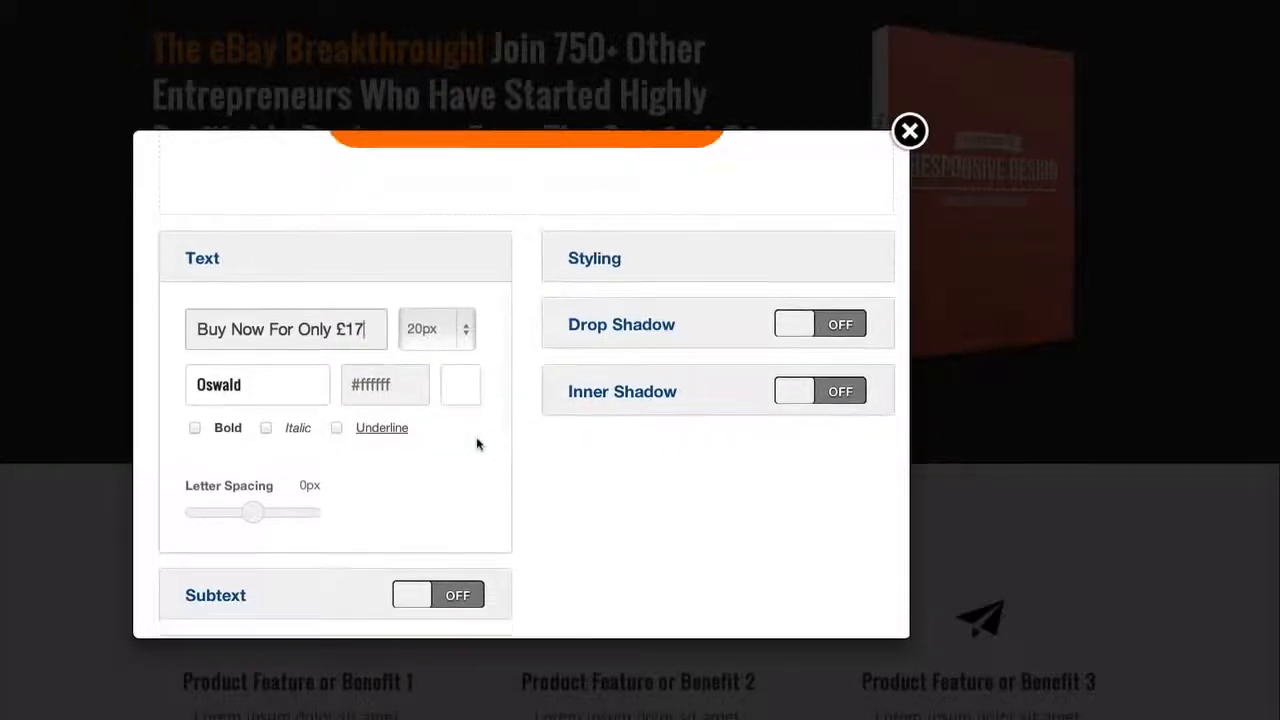
{"action": "scroll", "coordinate": [477, 443], "scroll_direction": "down", "scroll_amount": 4}
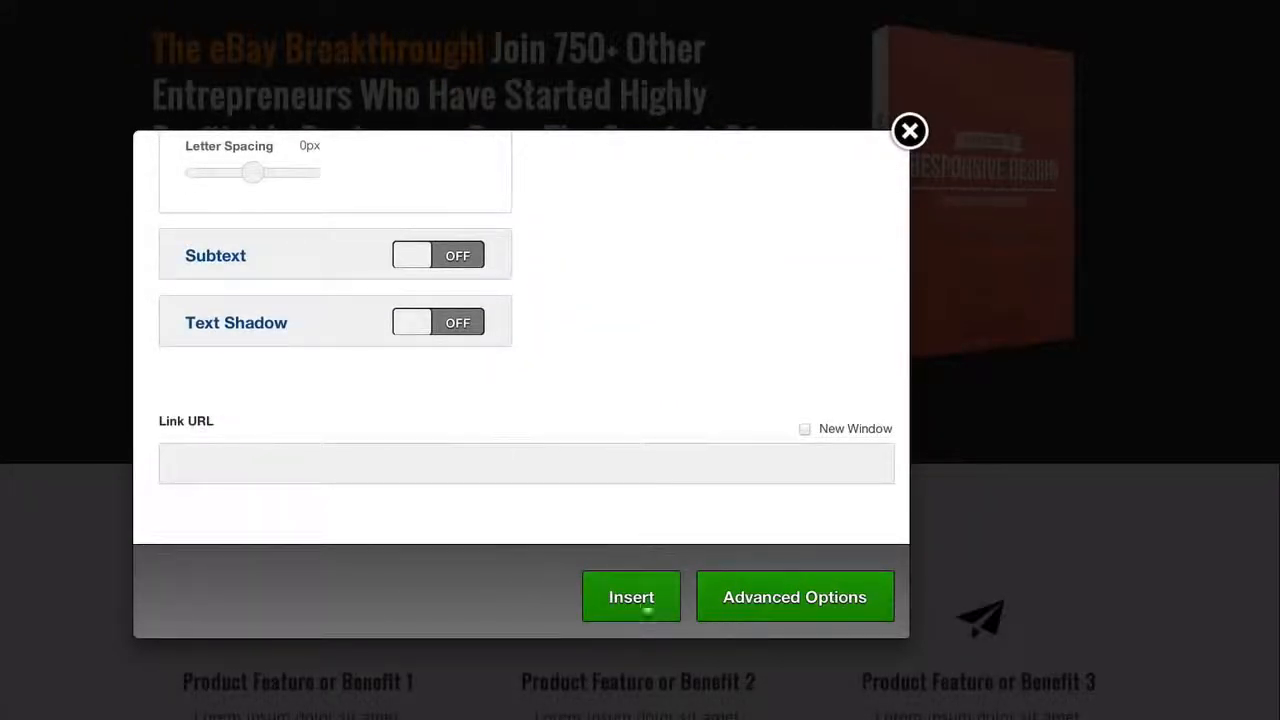
{"action": "left_click", "coordinate": [632, 599]}
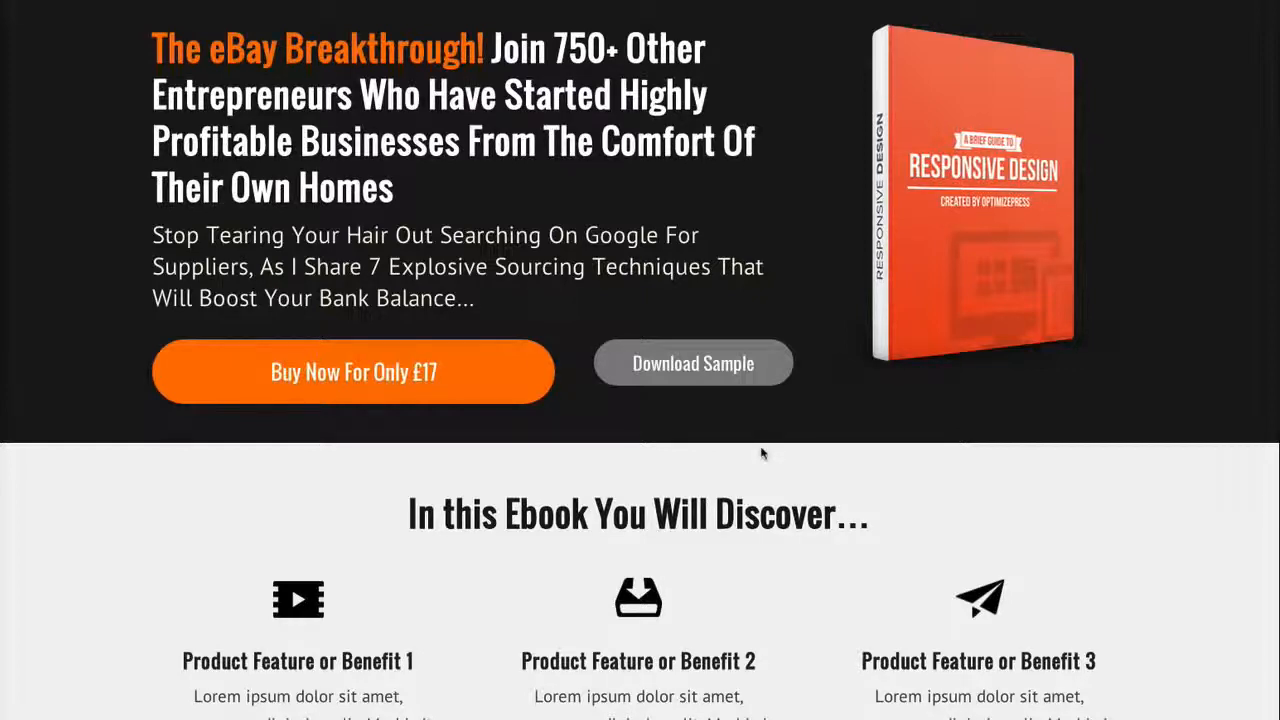
{"action": "mouse_move", "coordinate": [968, 280]}
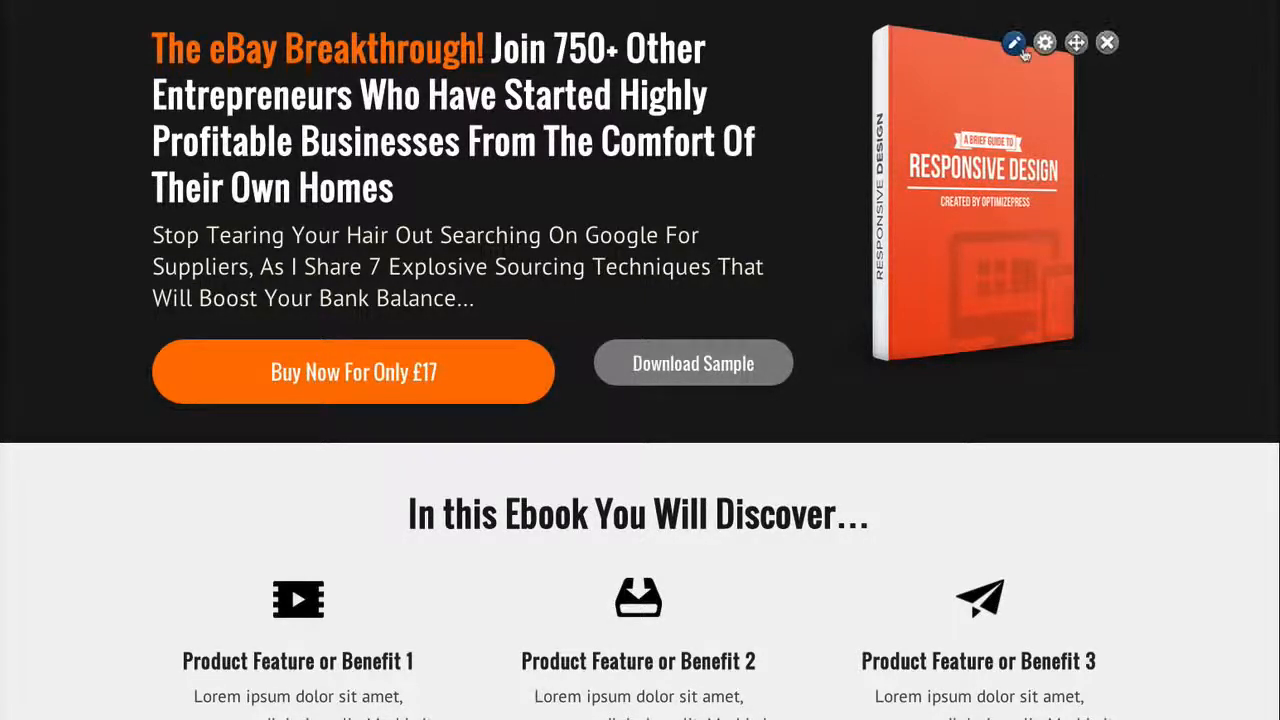
{"action": "left_click", "coordinate": [1014, 43]}
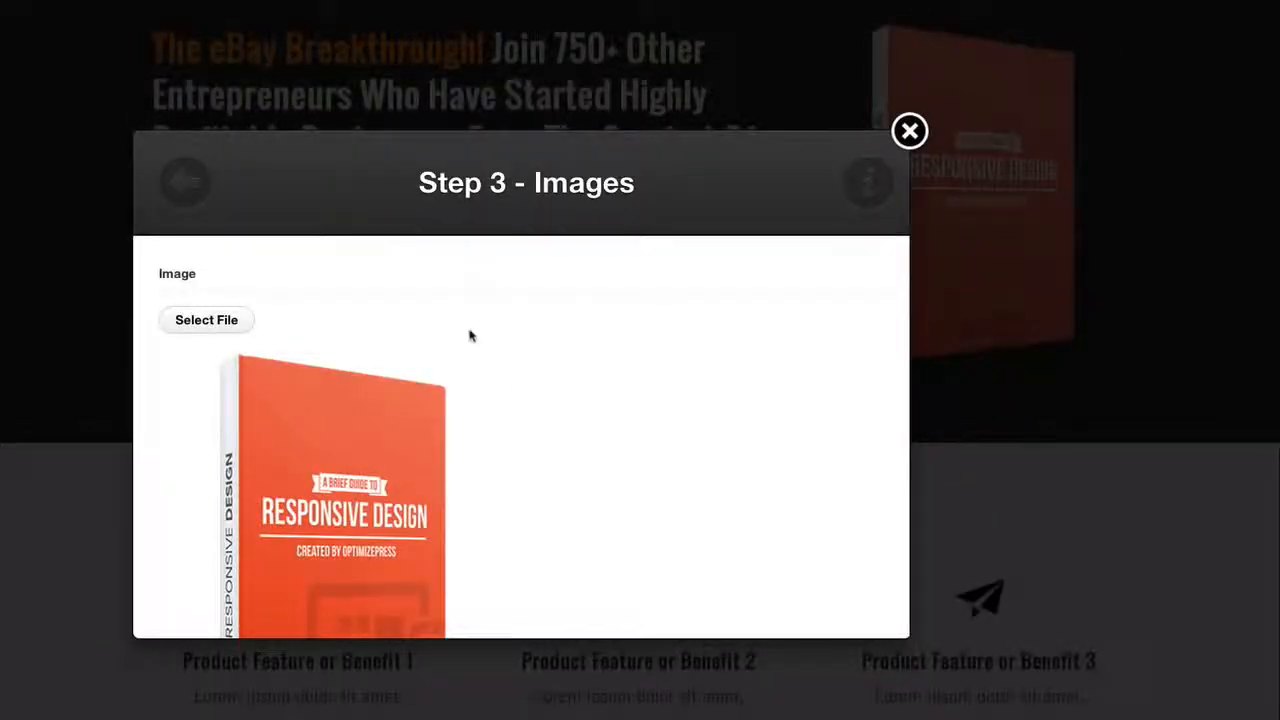
{"action": "scroll", "coordinate": [470, 336], "scroll_direction": "down", "scroll_amount": 2}
{"action": "left_click", "coordinate": [229, 240]}
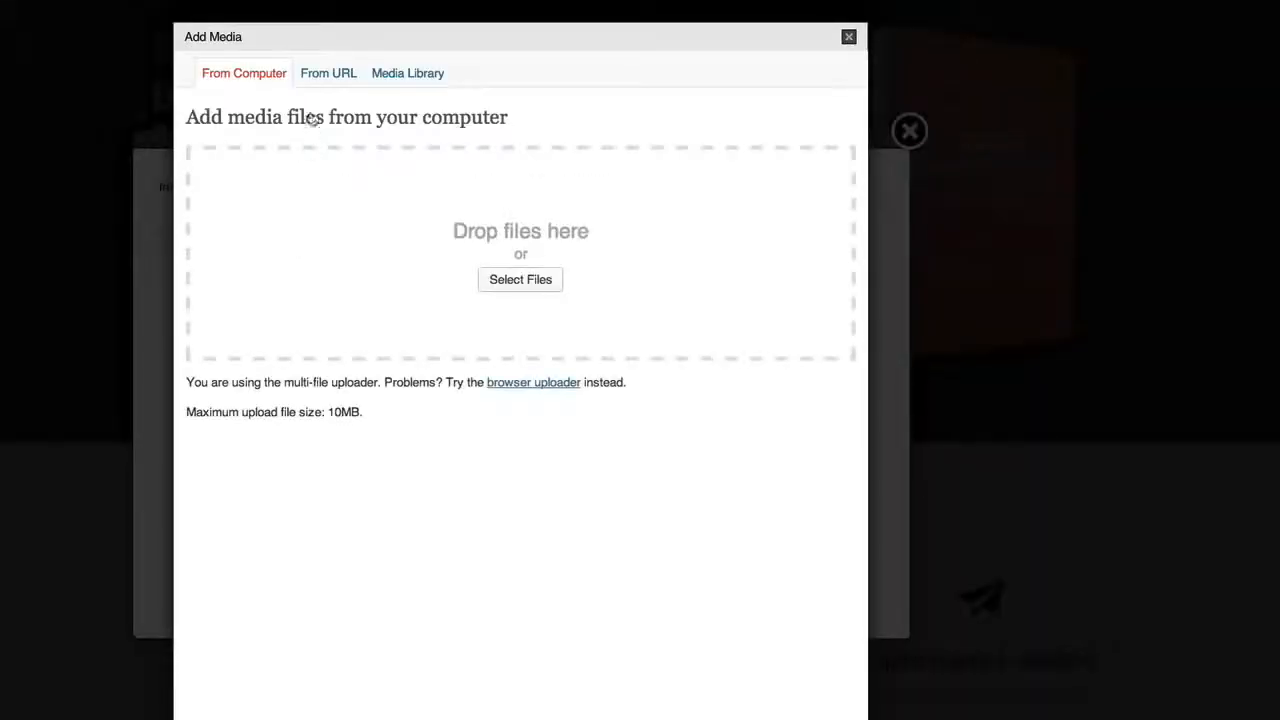
{"action": "left_click", "coordinate": [508, 279]}
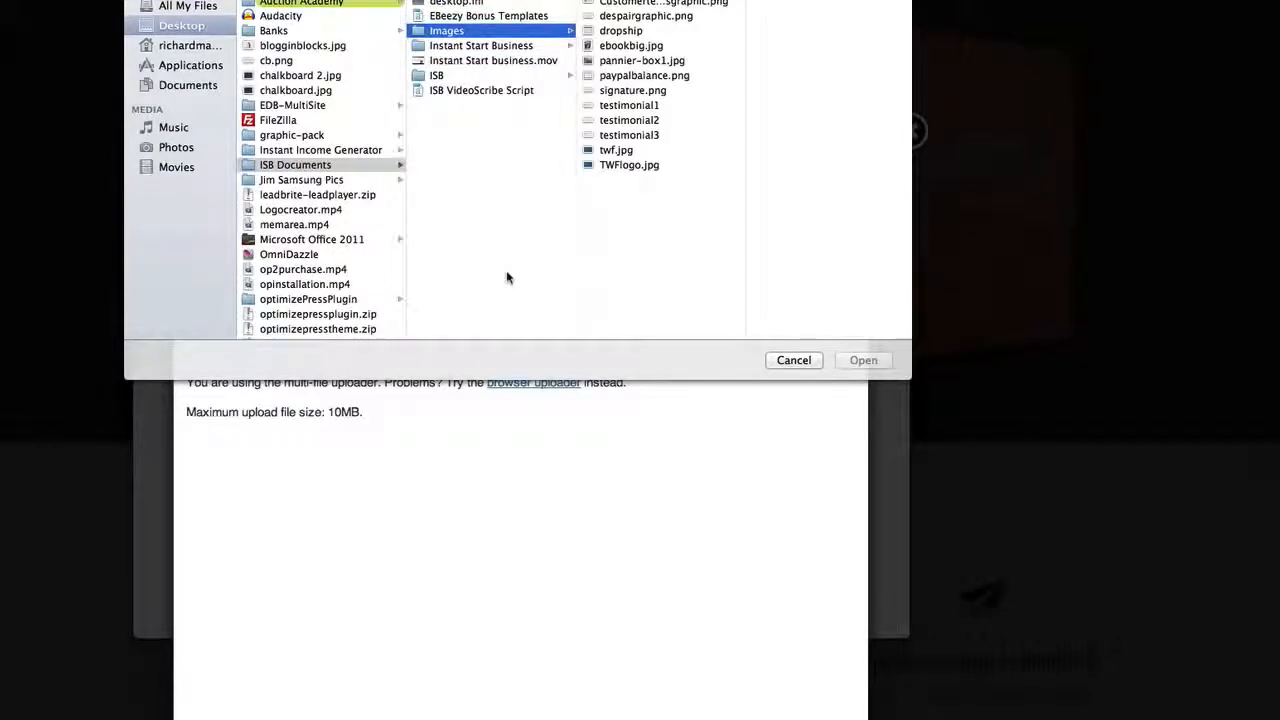
{"action": "left_click", "coordinate": [795, 361]}
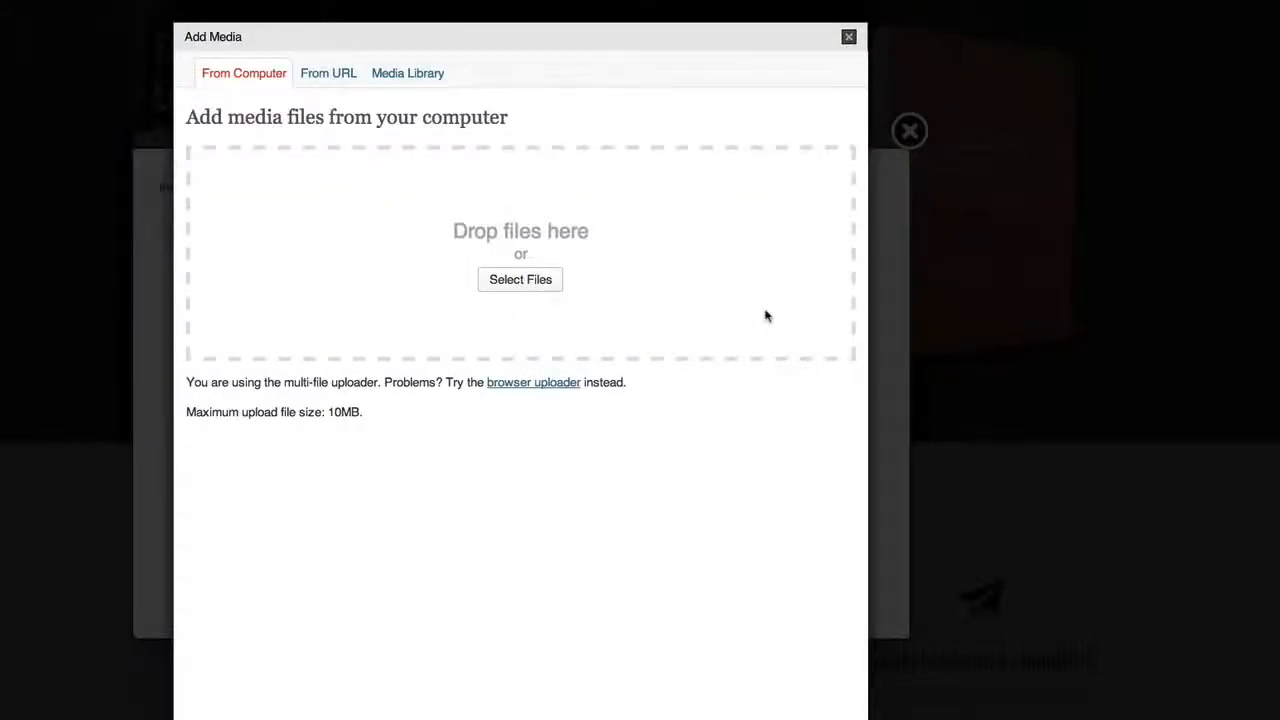
{"action": "left_click", "coordinate": [848, 38]}
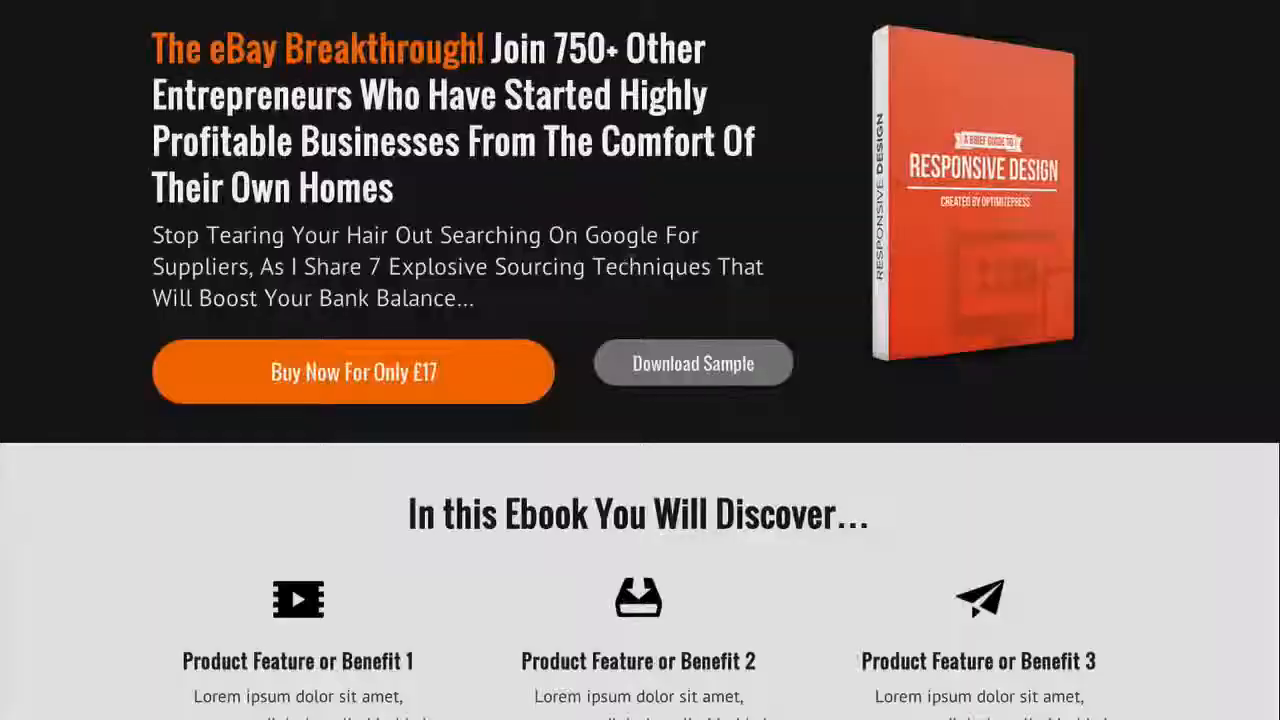
Open the three-column feature block for editing and set the first feature's icon to the orange wallet
{"action": "scroll", "coordinate": [620, 257], "scroll_direction": "down", "scroll_amount": 5}
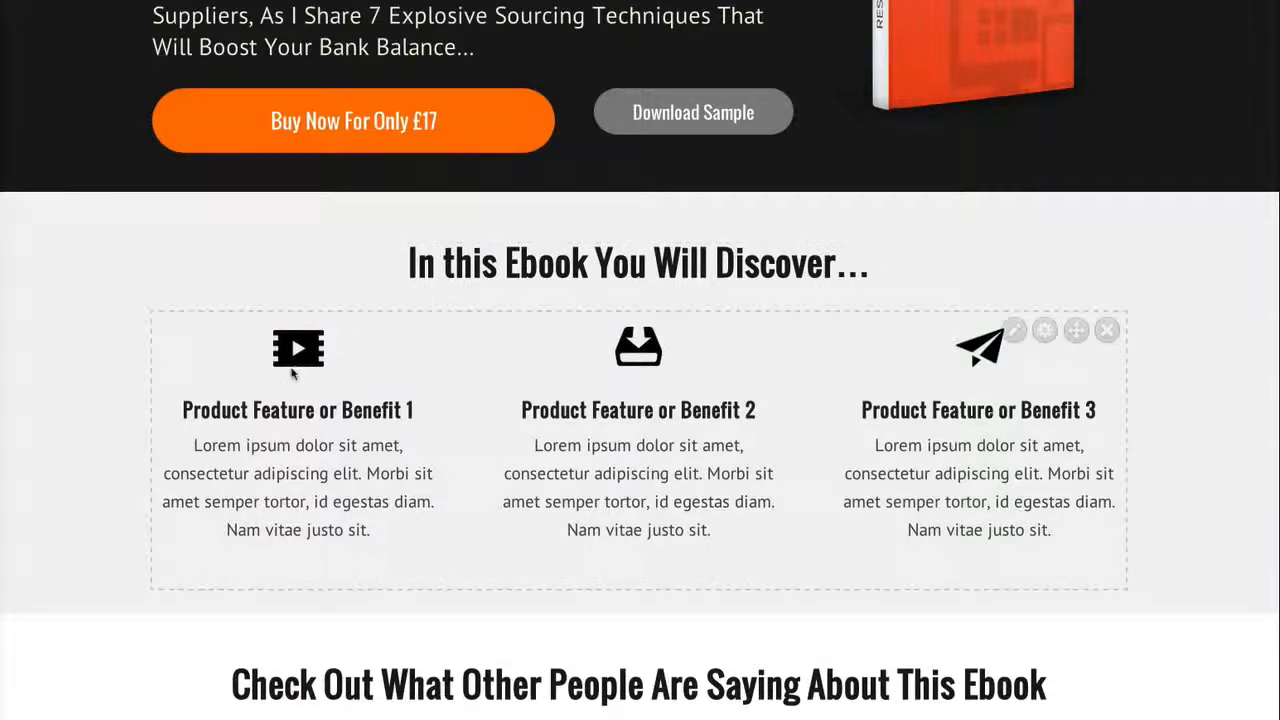
{"action": "left_click", "coordinate": [1014, 332]}
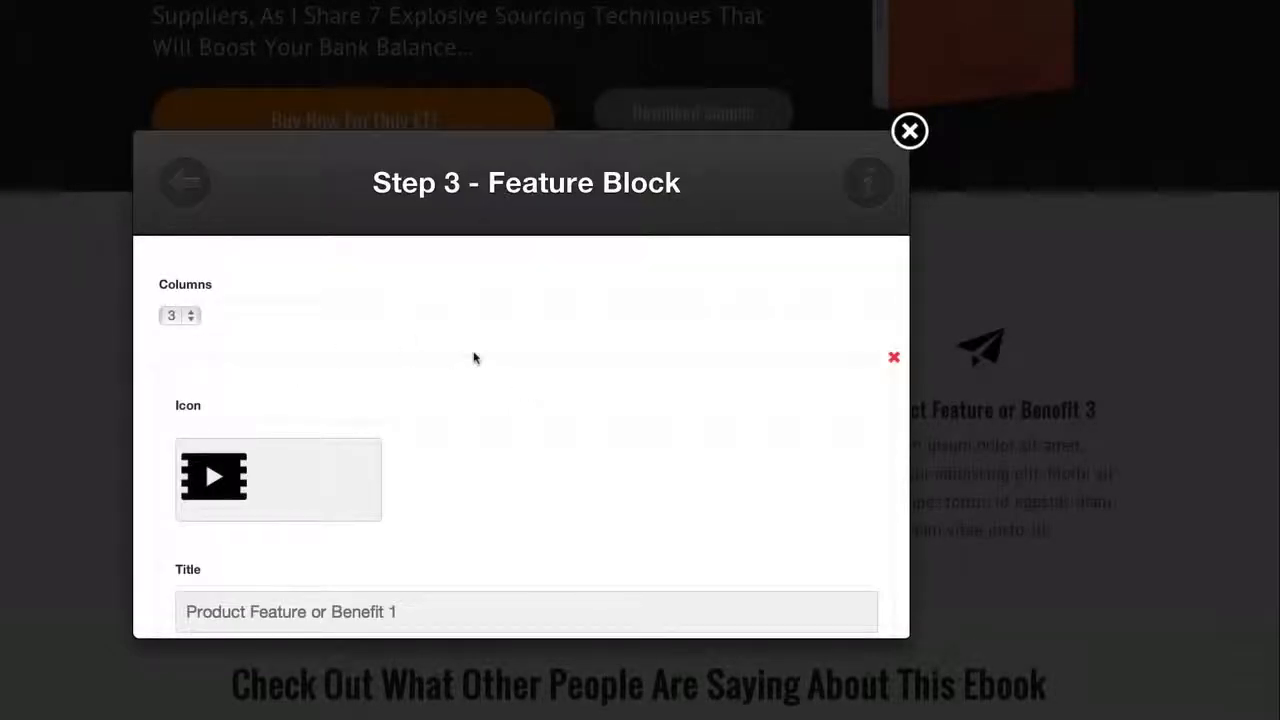
{"action": "scroll", "coordinate": [474, 357], "scroll_direction": "down", "scroll_amount": 4}
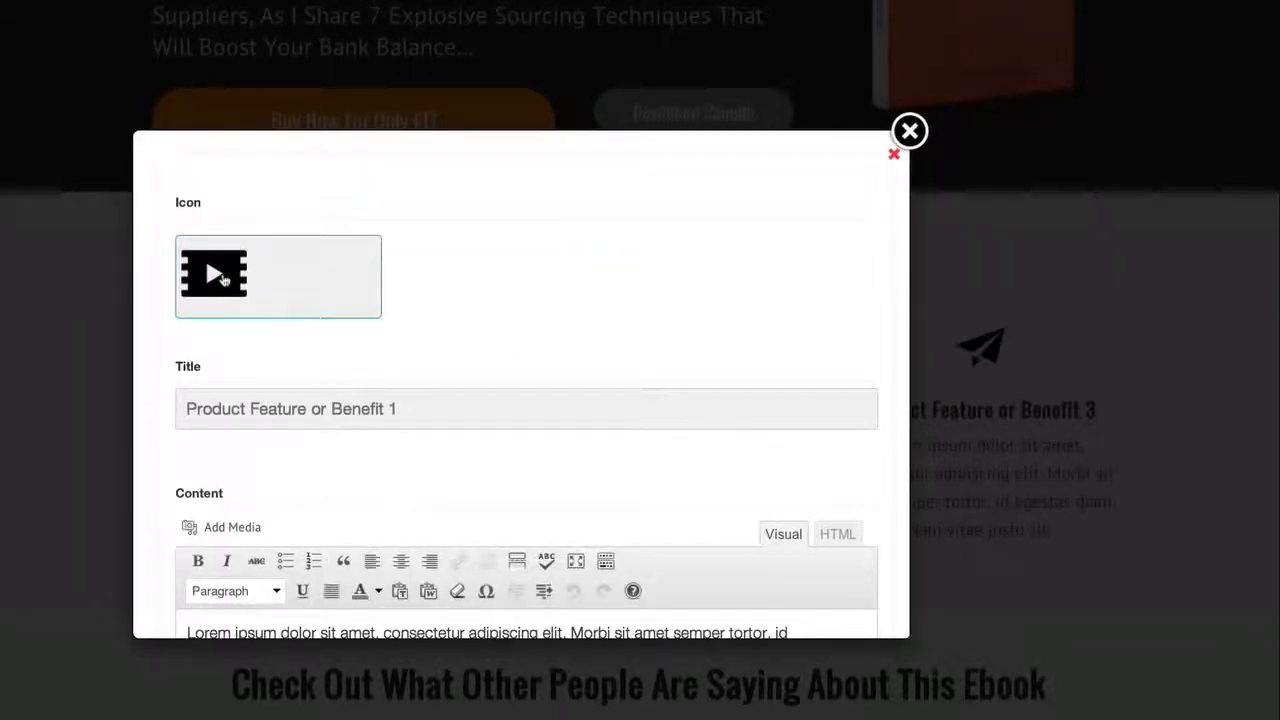
{"action": "left_click", "coordinate": [259, 285]}
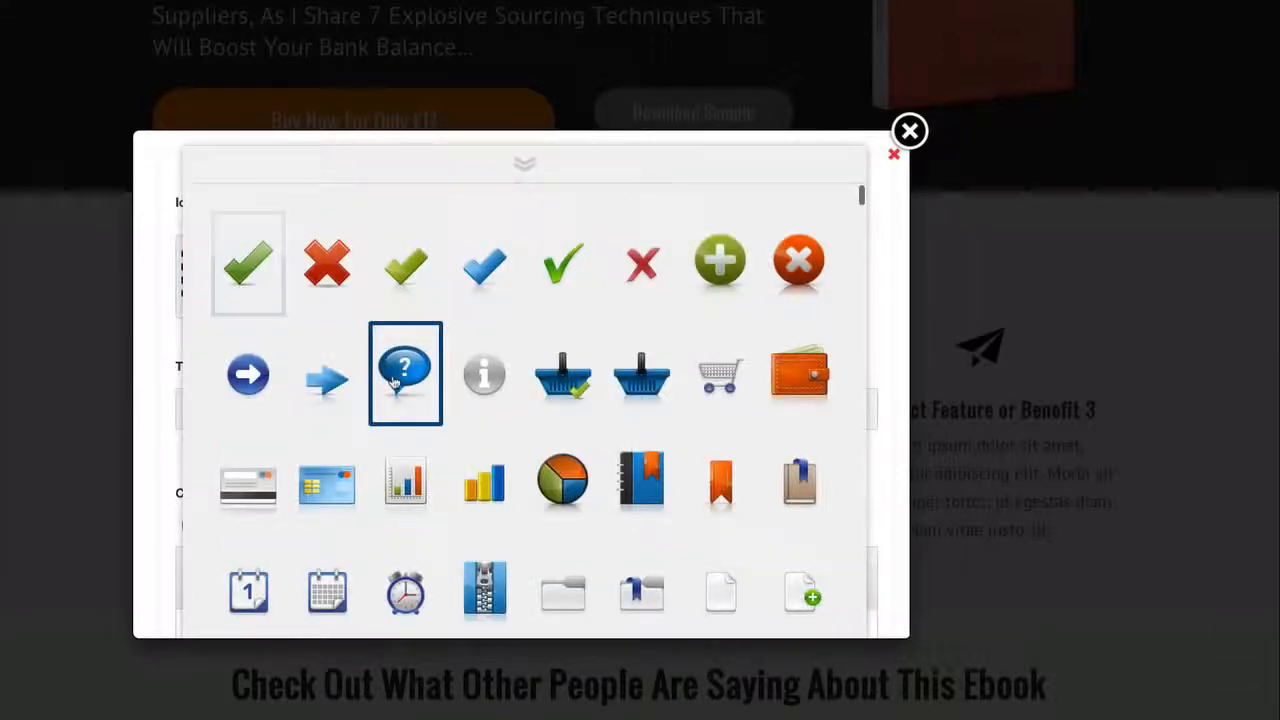
{"action": "scroll", "coordinate": [400, 378], "scroll_direction": "down", "scroll_amount": 1}
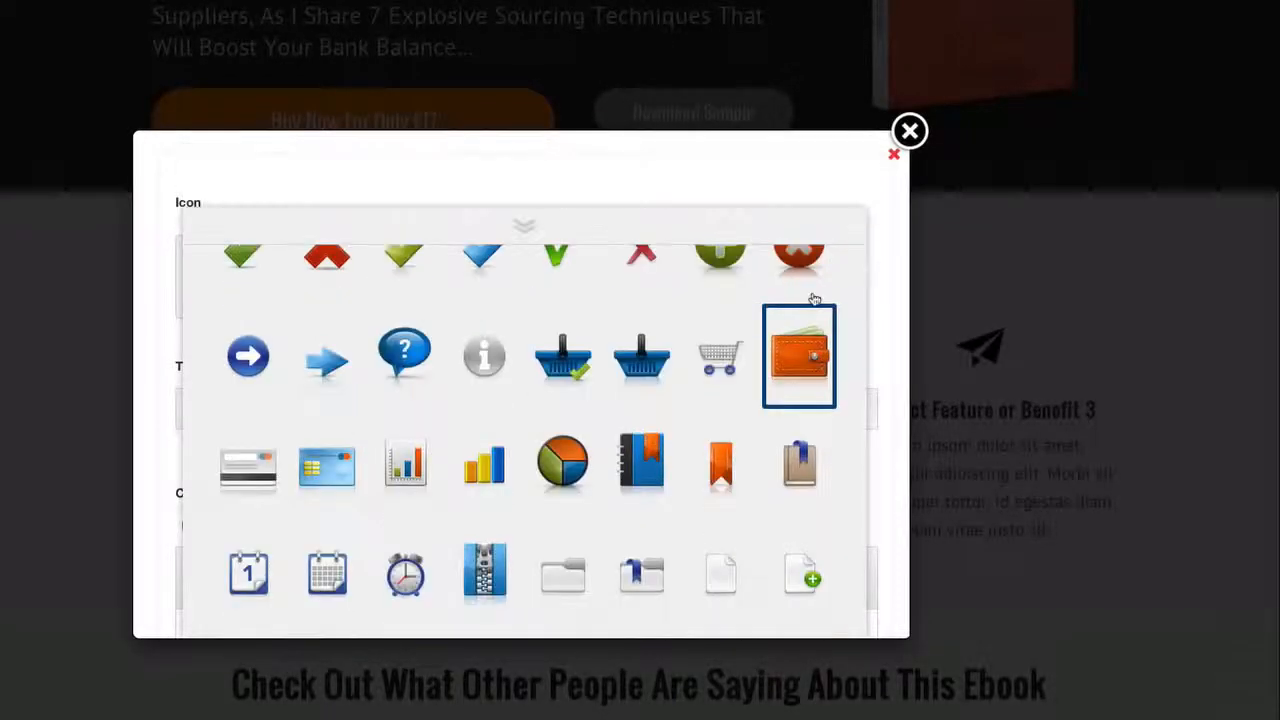
{"action": "left_click", "coordinate": [814, 298]}
Replace the first feature's title with "Cash Generating Business"
{"action": "left_click_drag", "start_coordinate": [408, 410], "coordinate": [157, 398]}
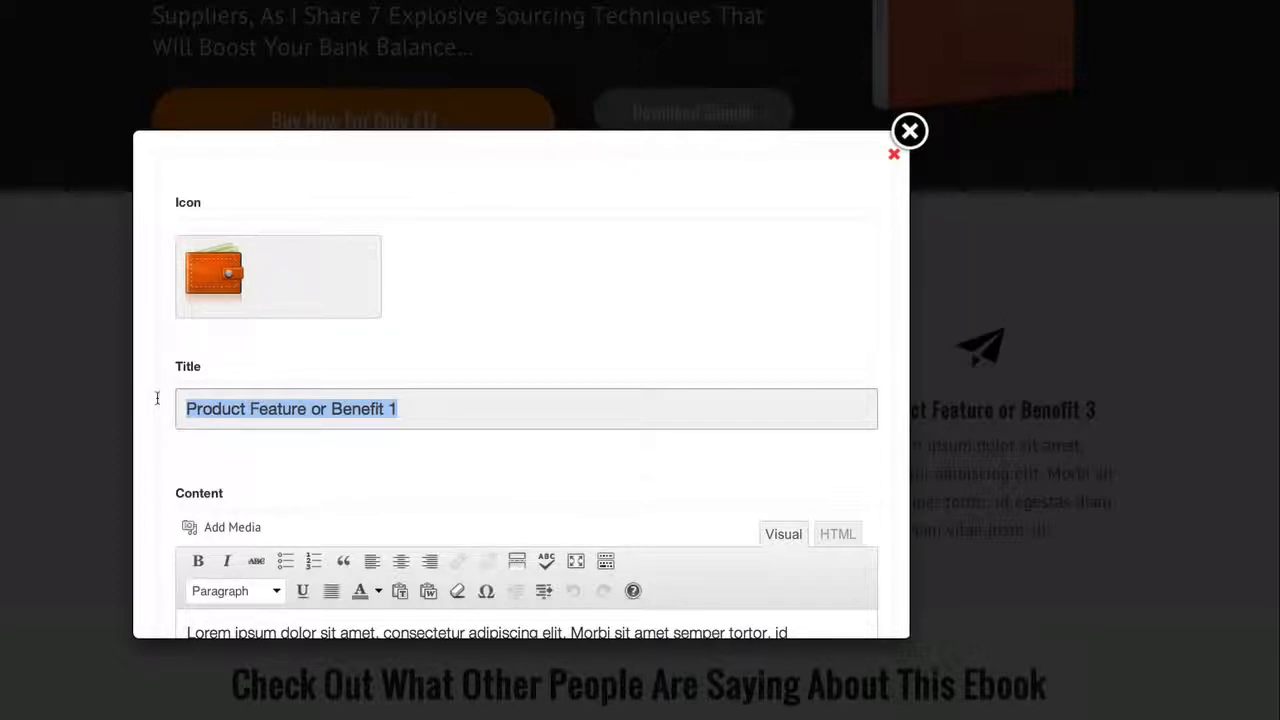
{"action": "type", "text": "Cash Gen"}
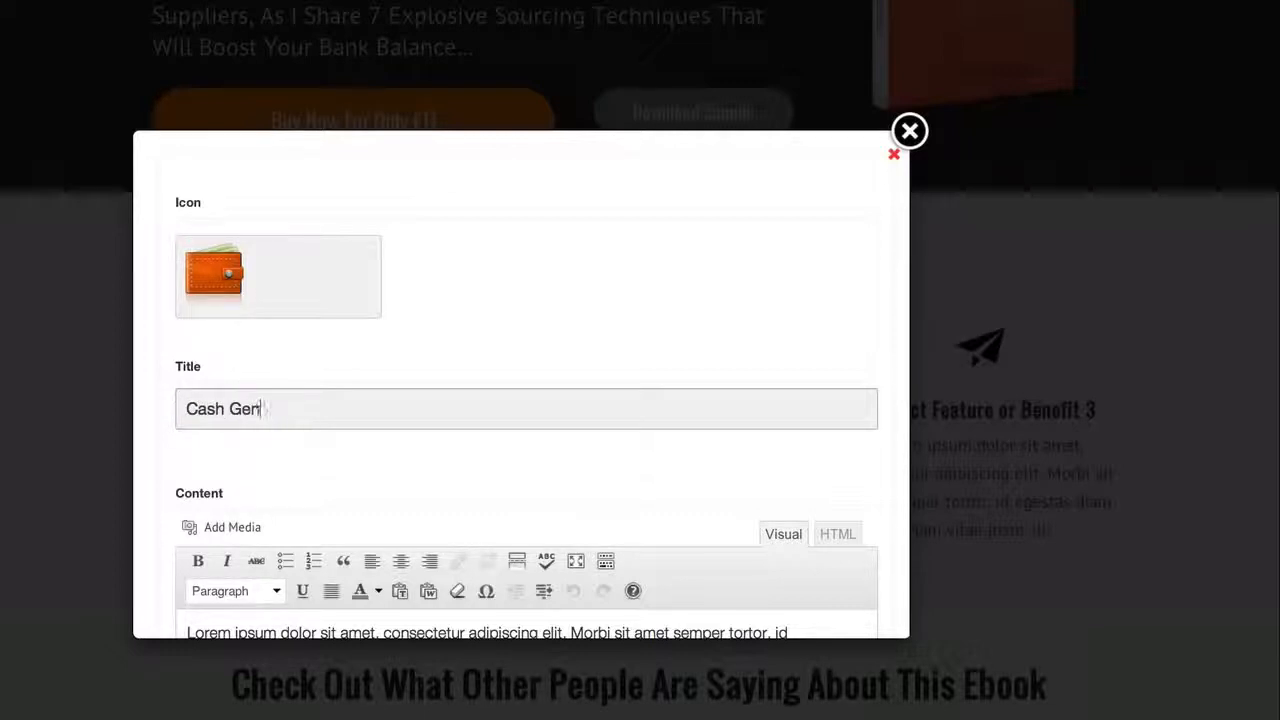
{"action": "type", "text": "erating Busi"}
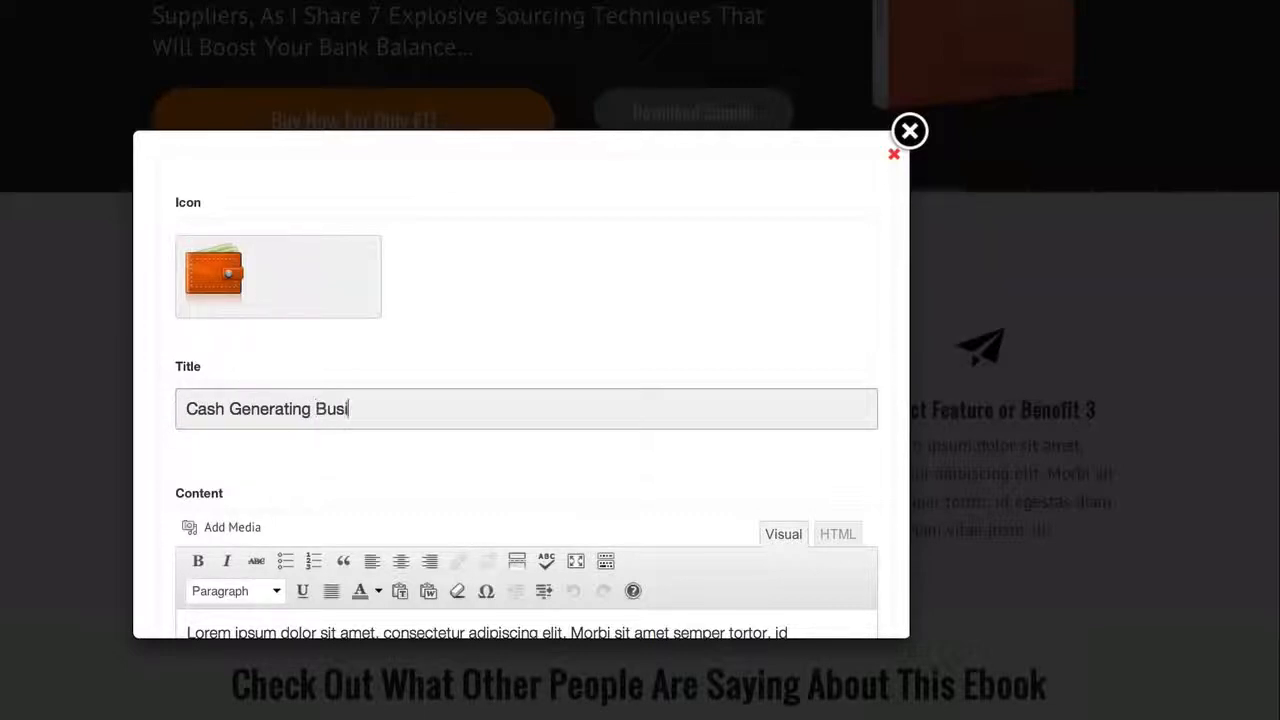
{"action": "type", "text": "ness"}
Replace the first feature's placeholder content with "Source Highly Profitable, In Demand Products, That You Can Resell For Huge Profits"
{"action": "scroll", "coordinate": [346, 414], "scroll_direction": "down", "scroll_amount": 3}
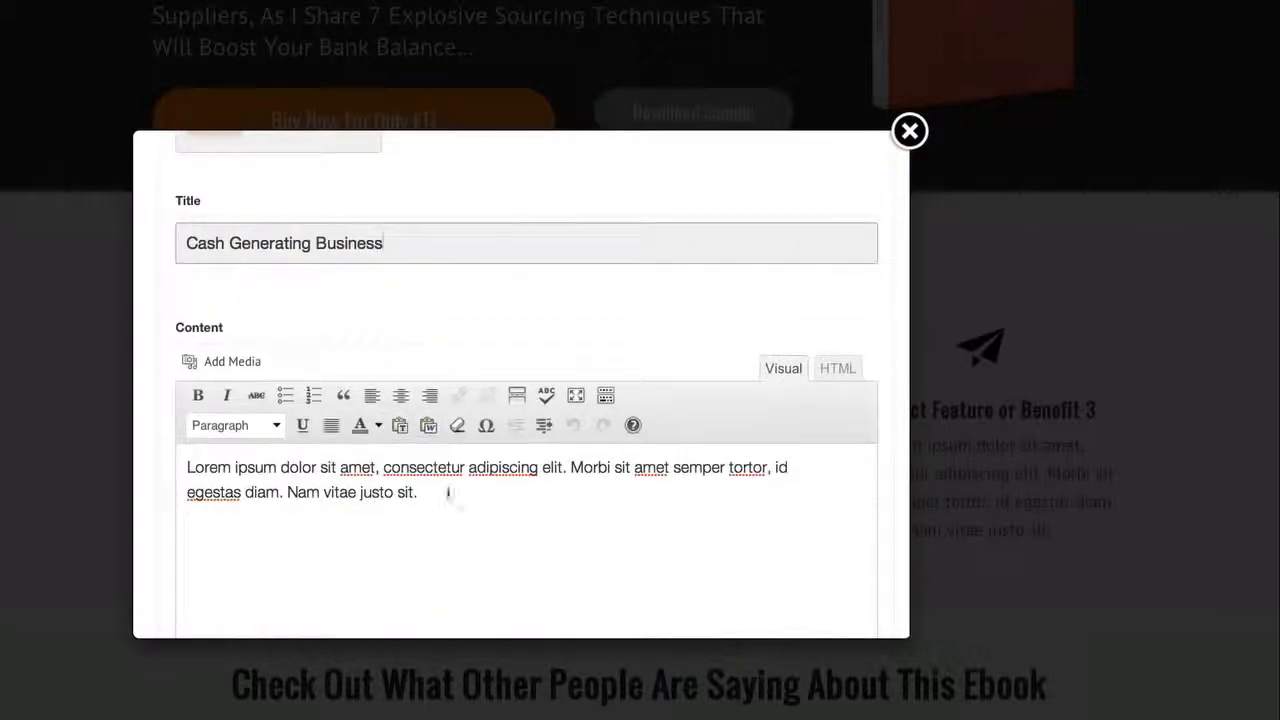
{"action": "left_click_drag", "start_coordinate": [449, 492], "coordinate": [178, 451]}
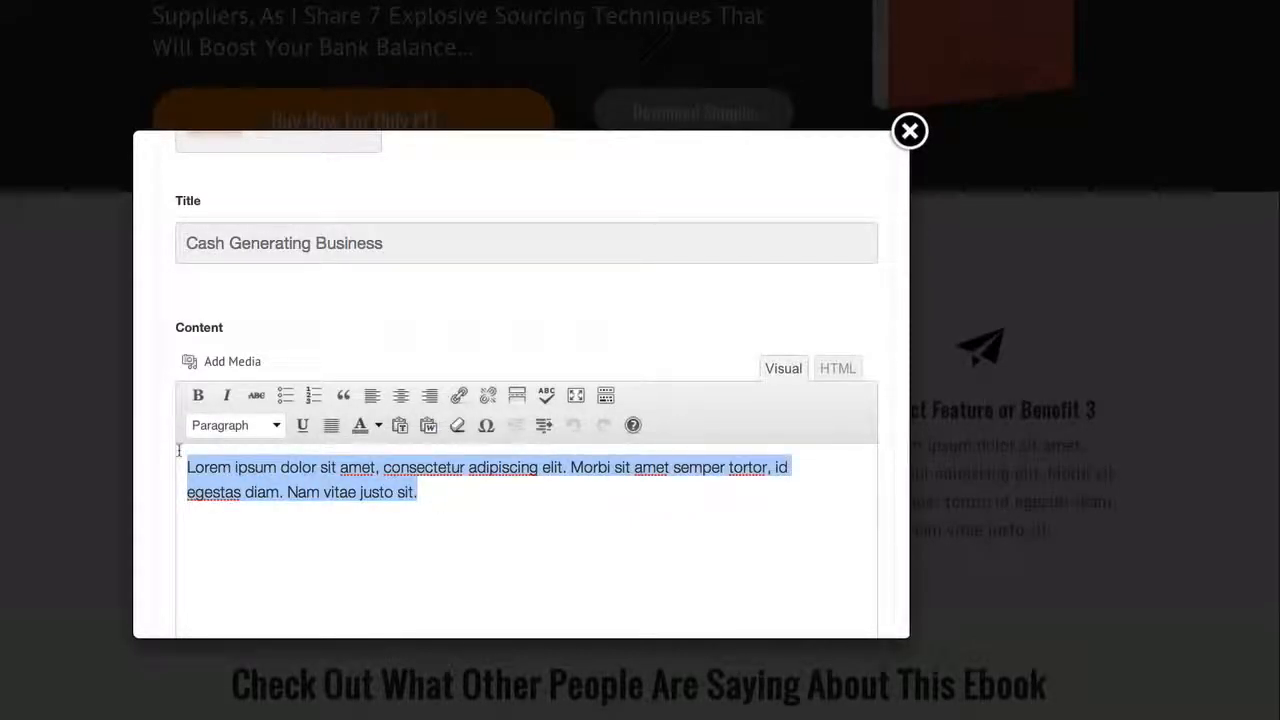
{"action": "type", "text": "Sou"}
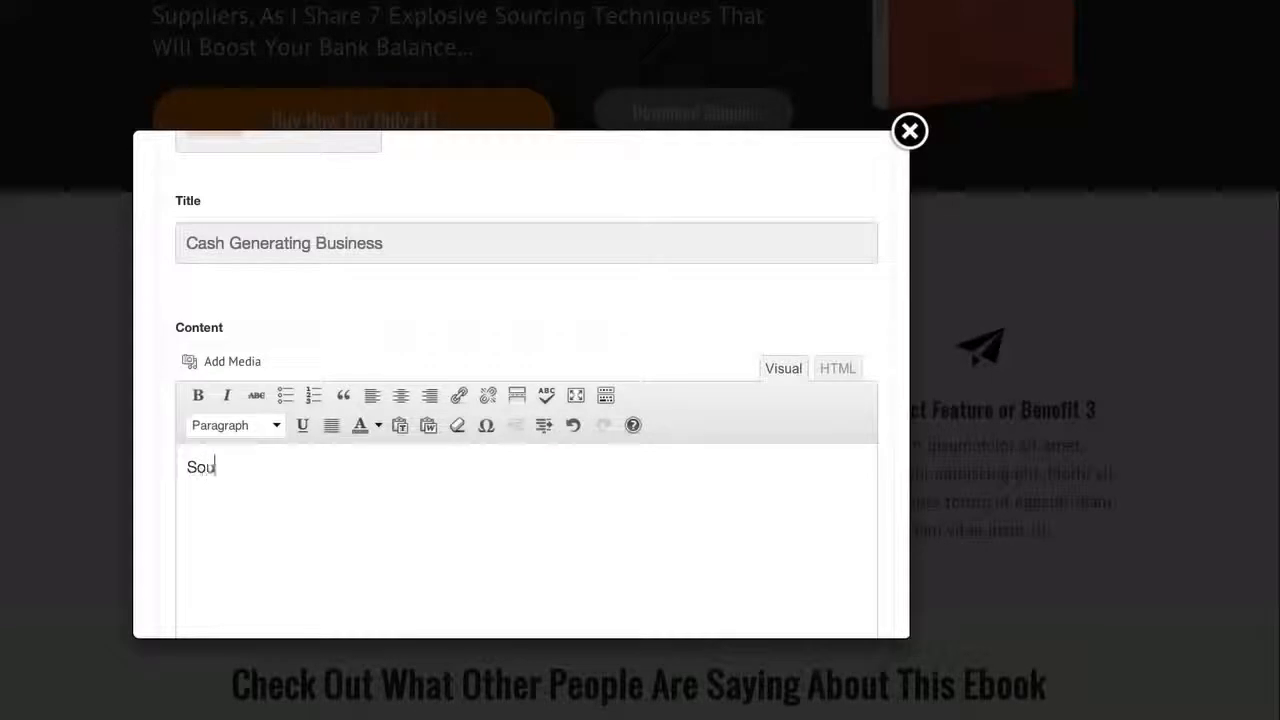
{"action": "type", "text": "rce High"}
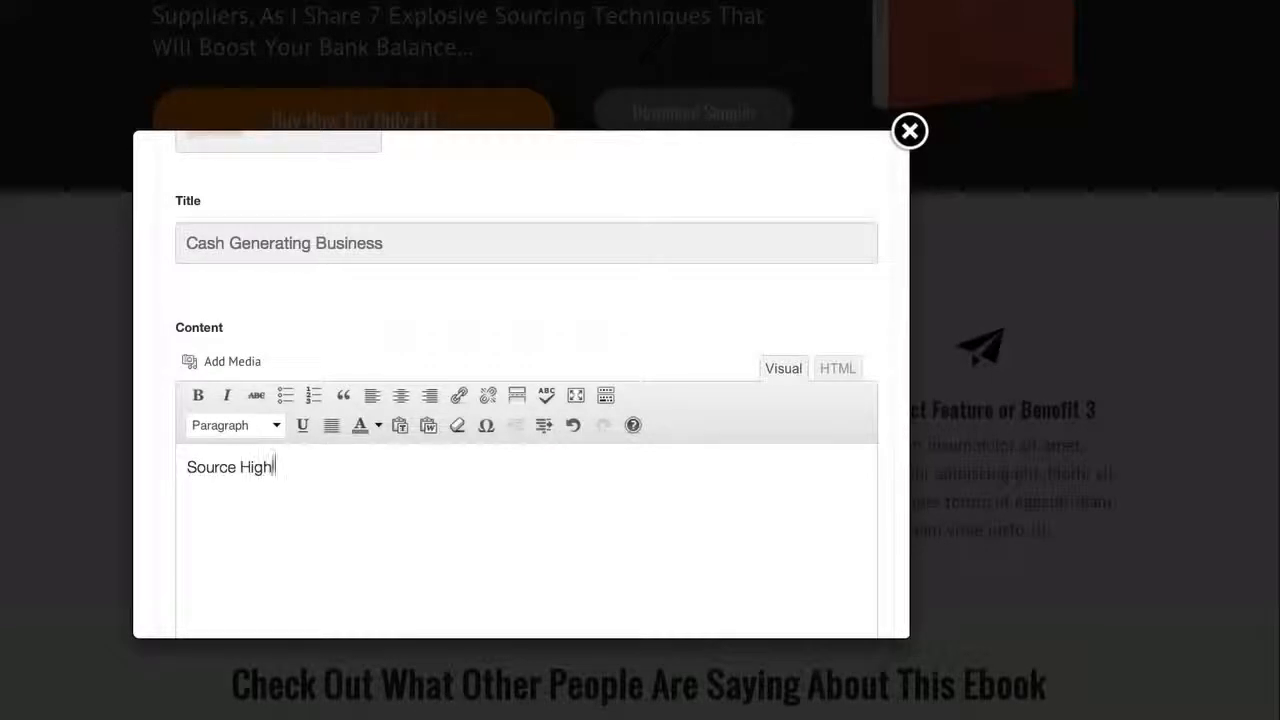
{"action": "type", "text": "ly Profitable, In Demand"}
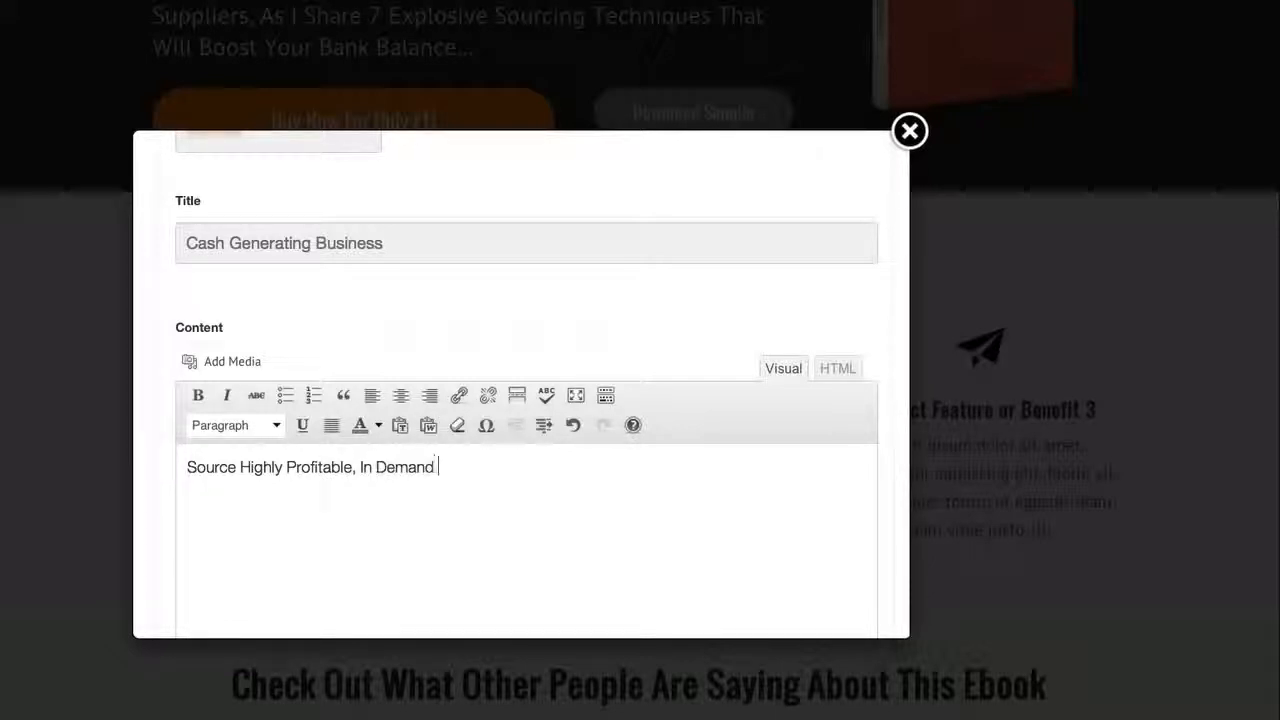
{"action": "type", "text": " Products, Tha"}
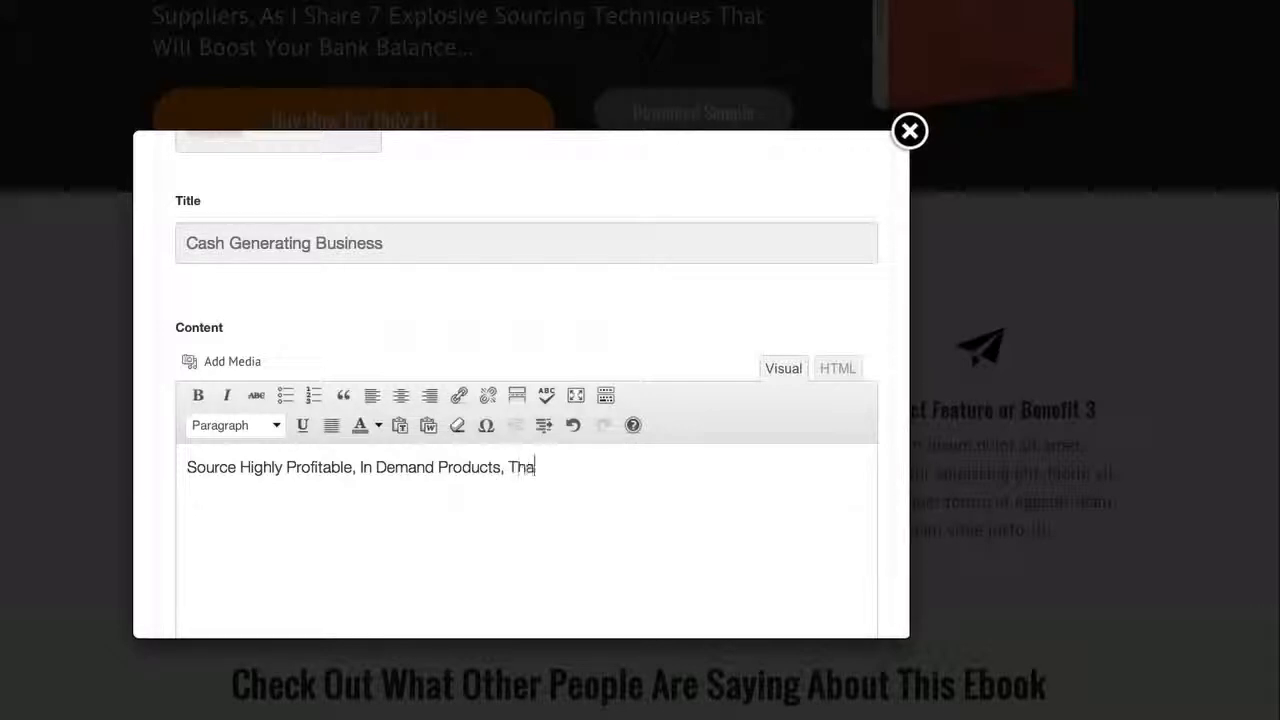
{"action": "type", "text": "t You Can "}
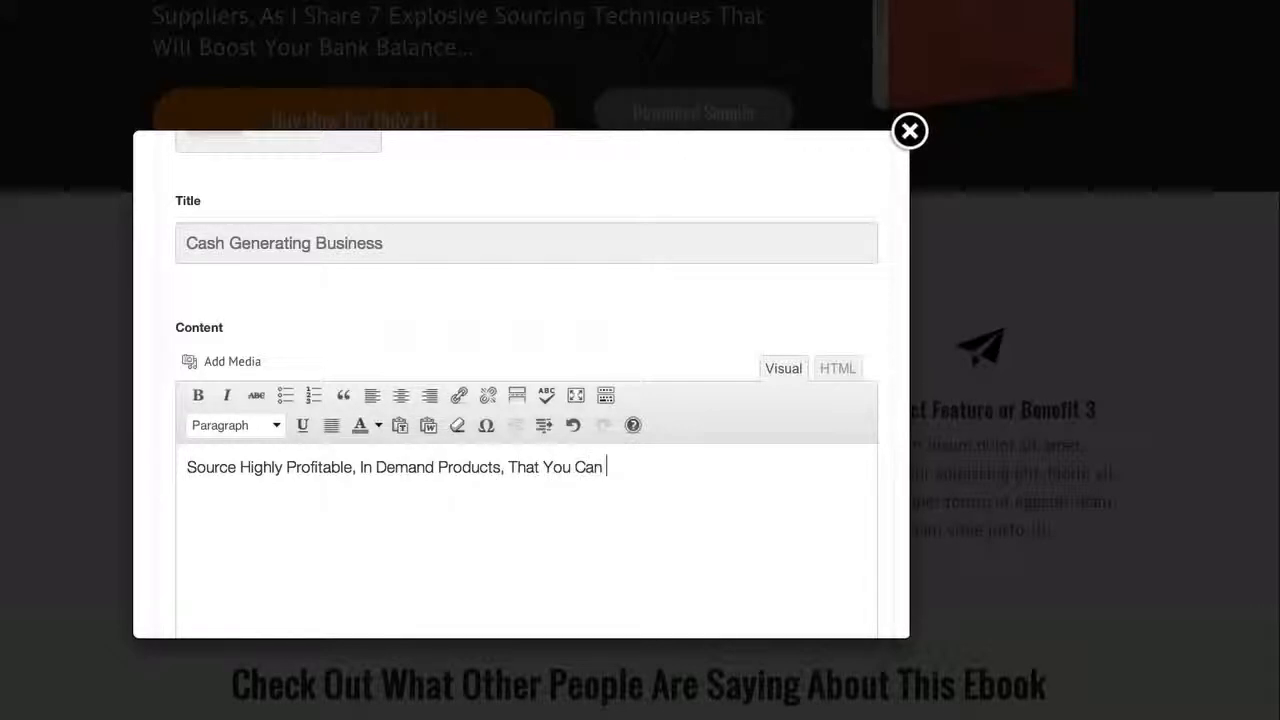
{"action": "type", "text": "Resell For Huge"}
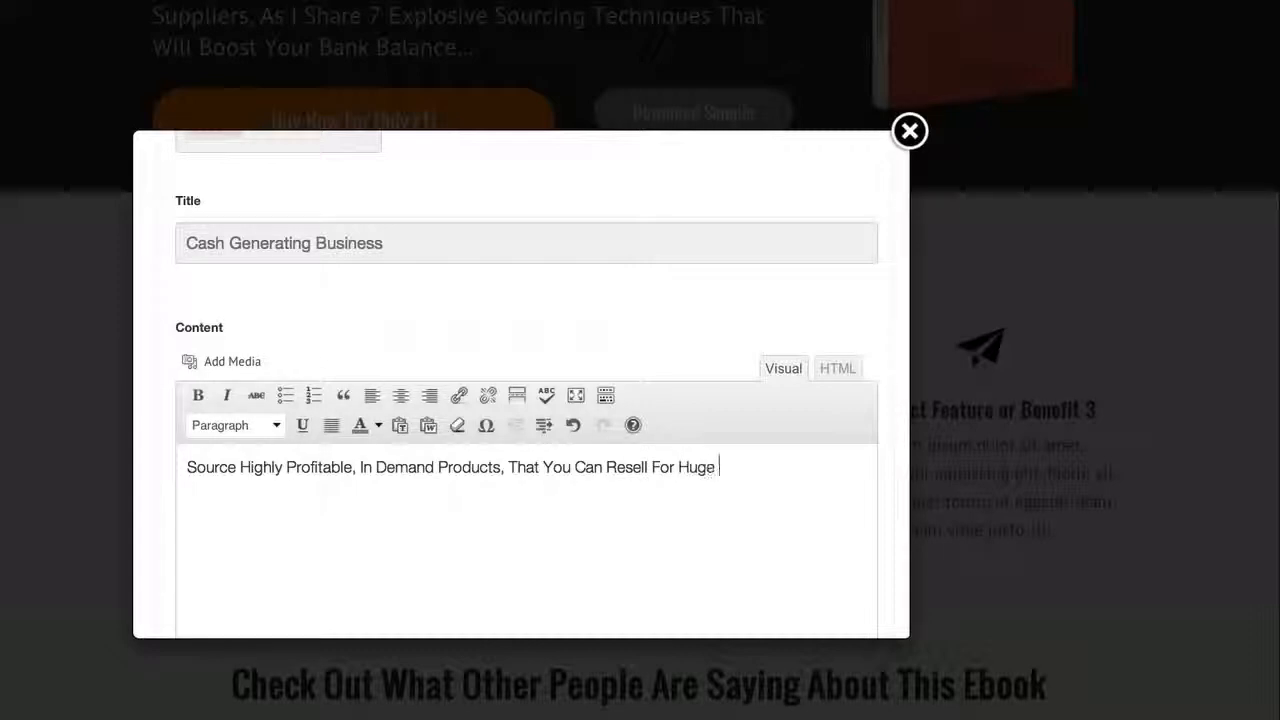
{"action": "type", "text": " Profits"}
Set the second feature's icon to the blue credit card with the gold chip
{"action": "scroll", "coordinate": [320, 394], "scroll_direction": "down", "scroll_amount": 5}
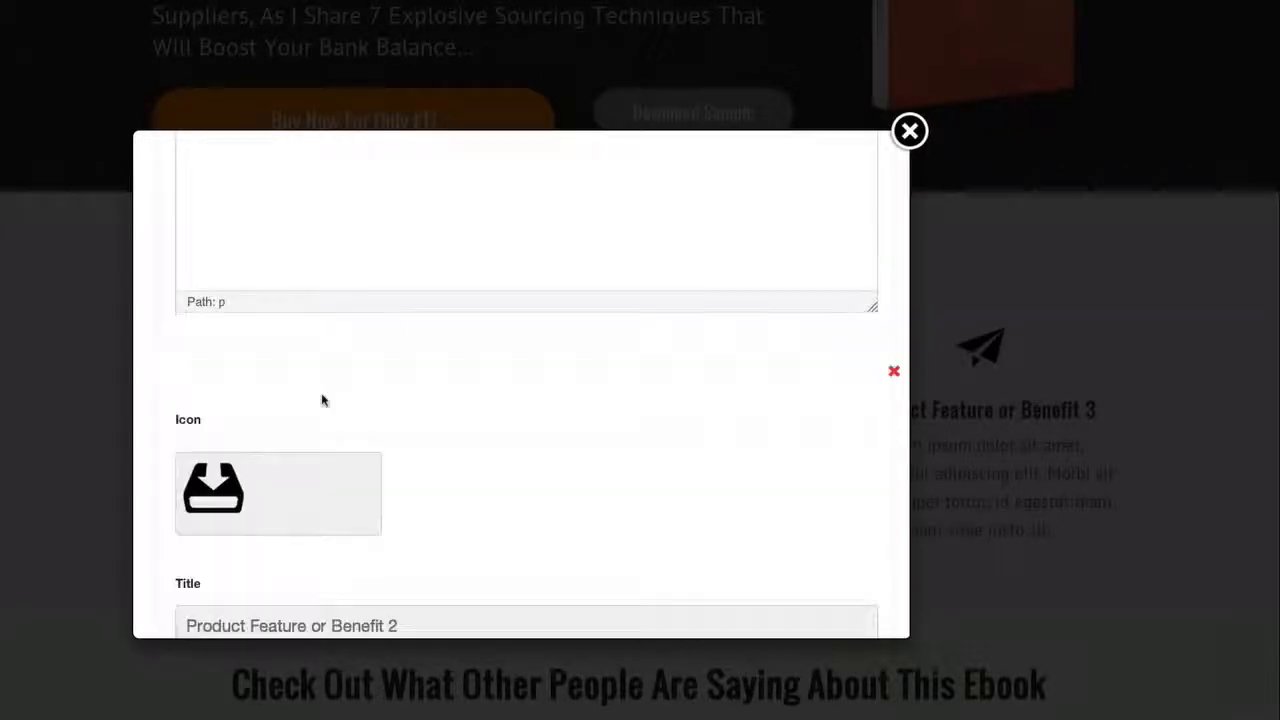
{"action": "scroll", "coordinate": [352, 388], "scroll_direction": "down", "scroll_amount": 2}
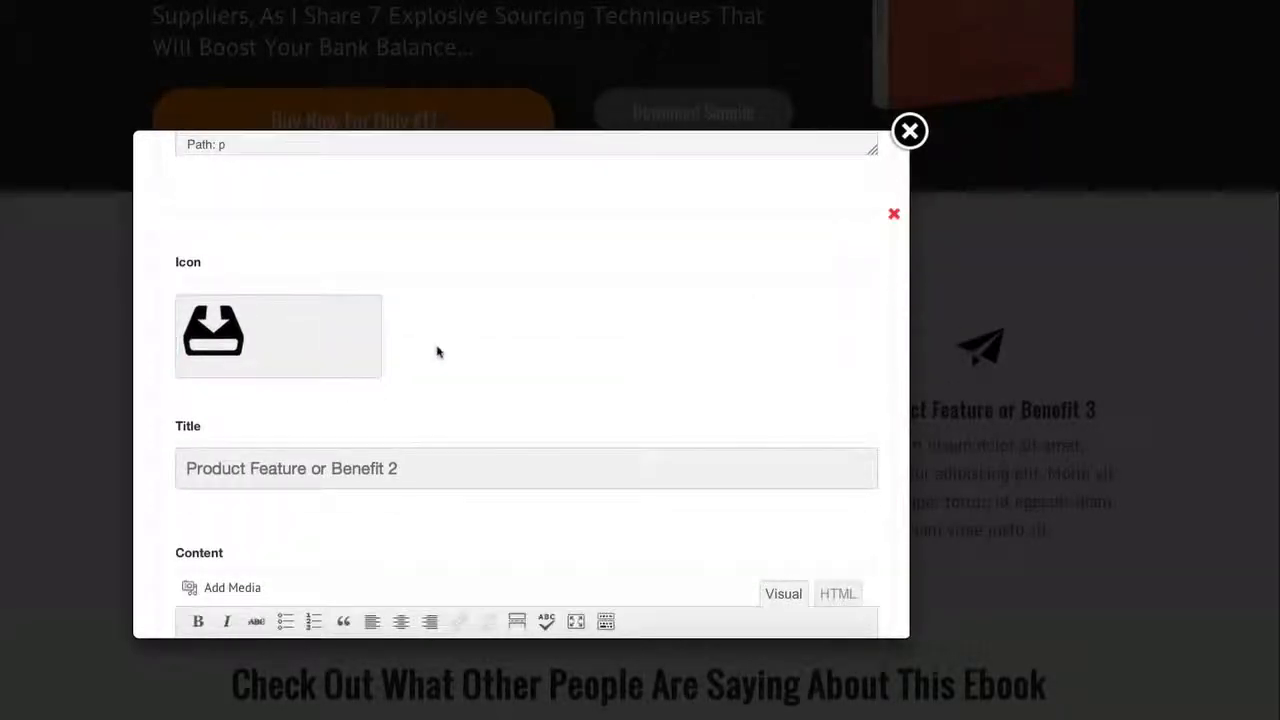
{"action": "scroll", "coordinate": [437, 352], "scroll_direction": "down", "scroll_amount": 1}
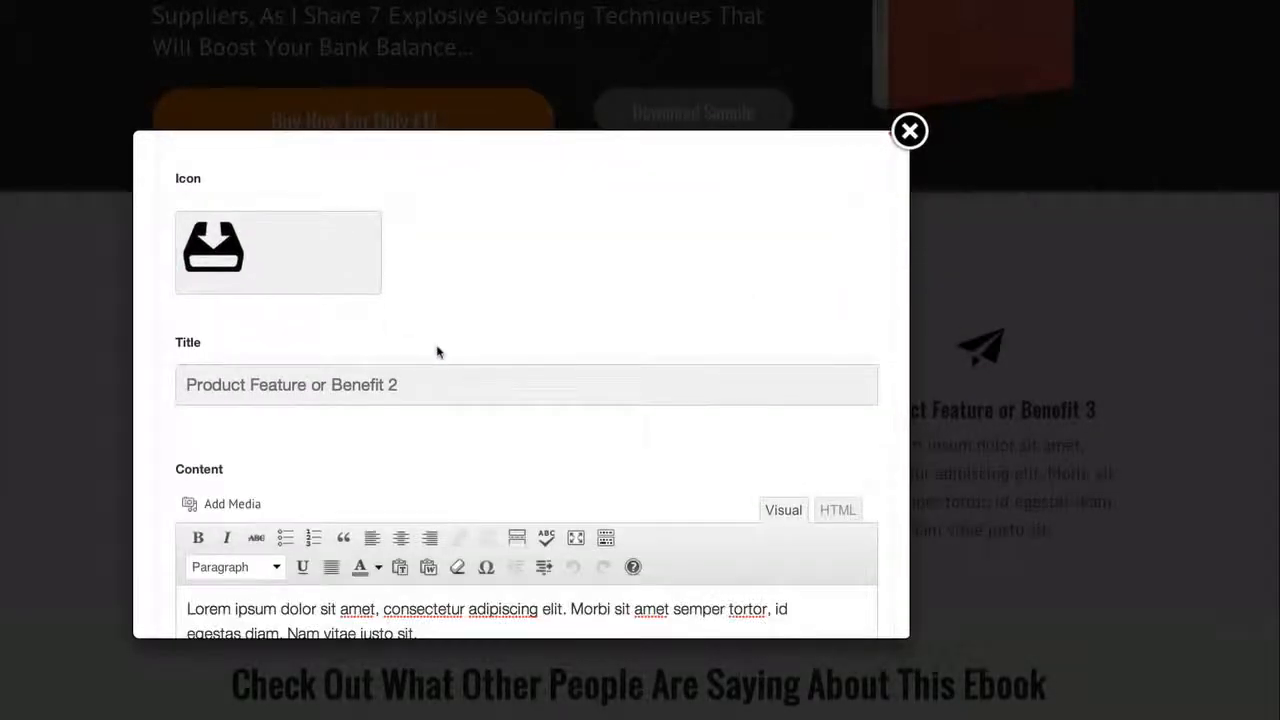
{"action": "scroll", "coordinate": [437, 350], "scroll_direction": "up", "scroll_amount": 5}
{"action": "scroll", "coordinate": [437, 347], "scroll_direction": "down", "scroll_amount": 3}
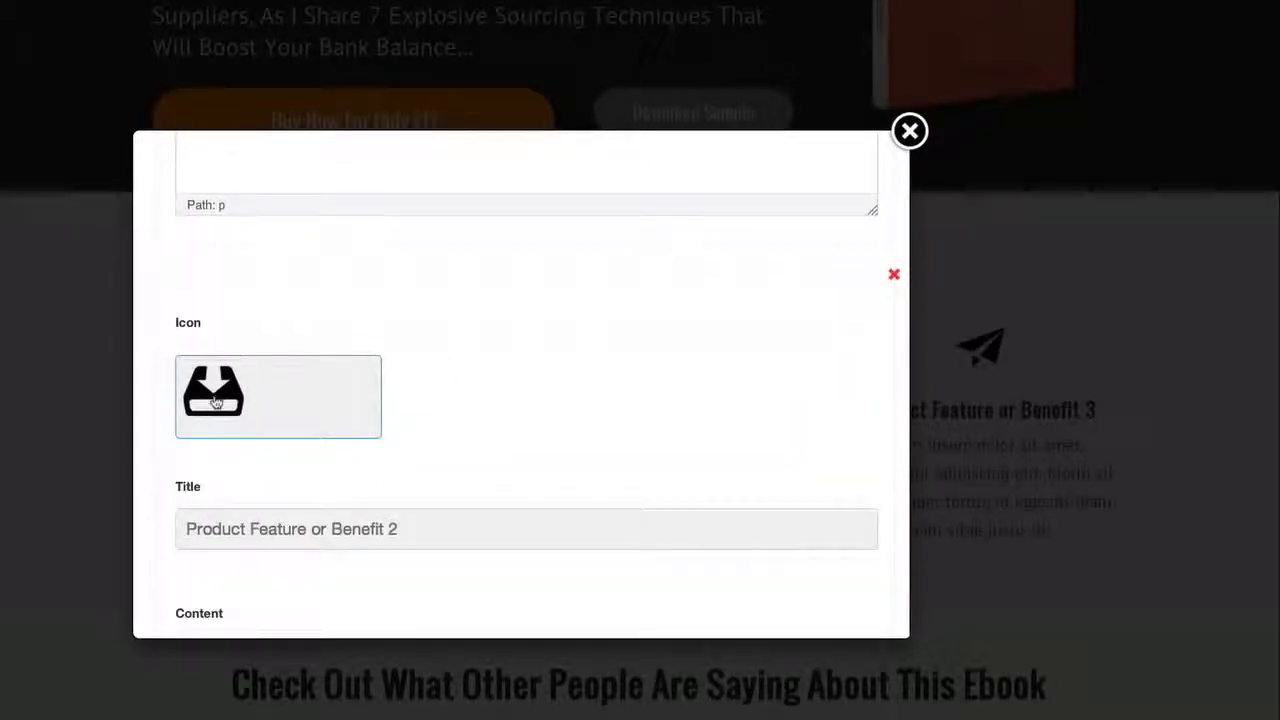
{"action": "left_click", "coordinate": [216, 402]}
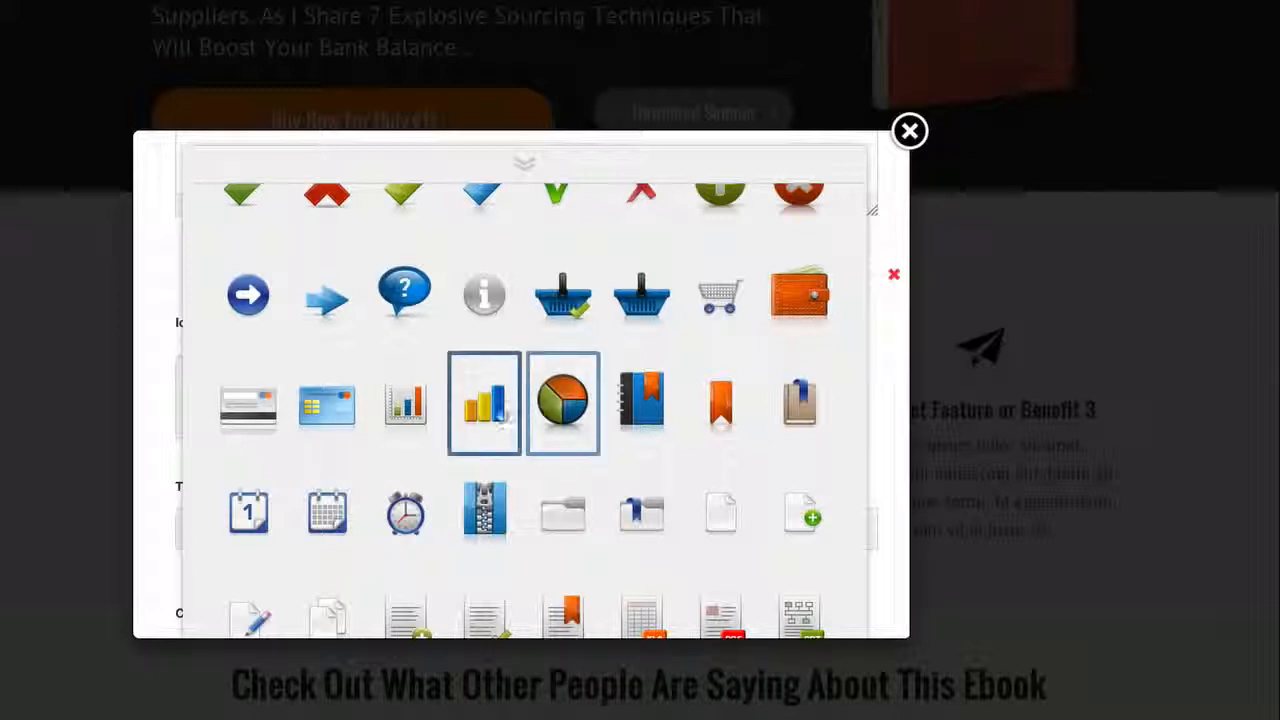
{"action": "left_click", "coordinate": [335, 413]}
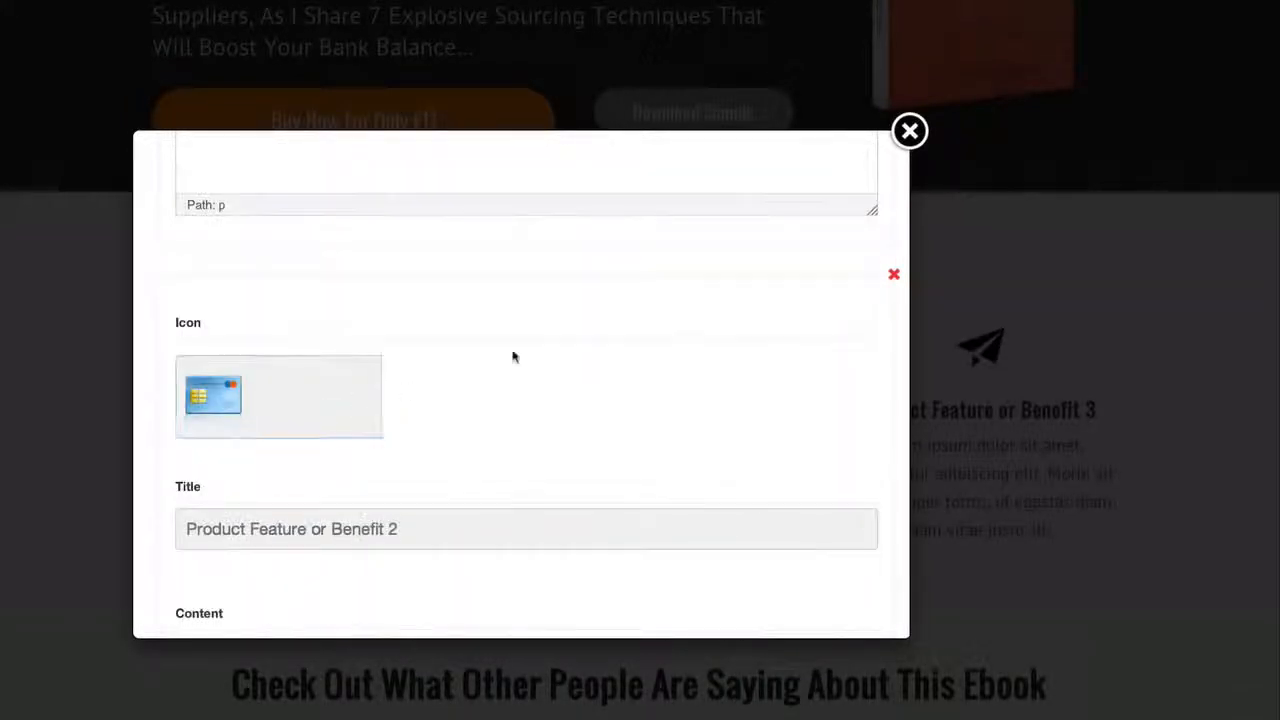
Set the third feature's icon to the banknote with gold coins and insert the updated feature block into the page
{"action": "scroll", "coordinate": [514, 354], "scroll_direction": "down", "scroll_amount": 2}
{"action": "scroll", "coordinate": [409, 392], "scroll_direction": "down", "scroll_amount": 10}
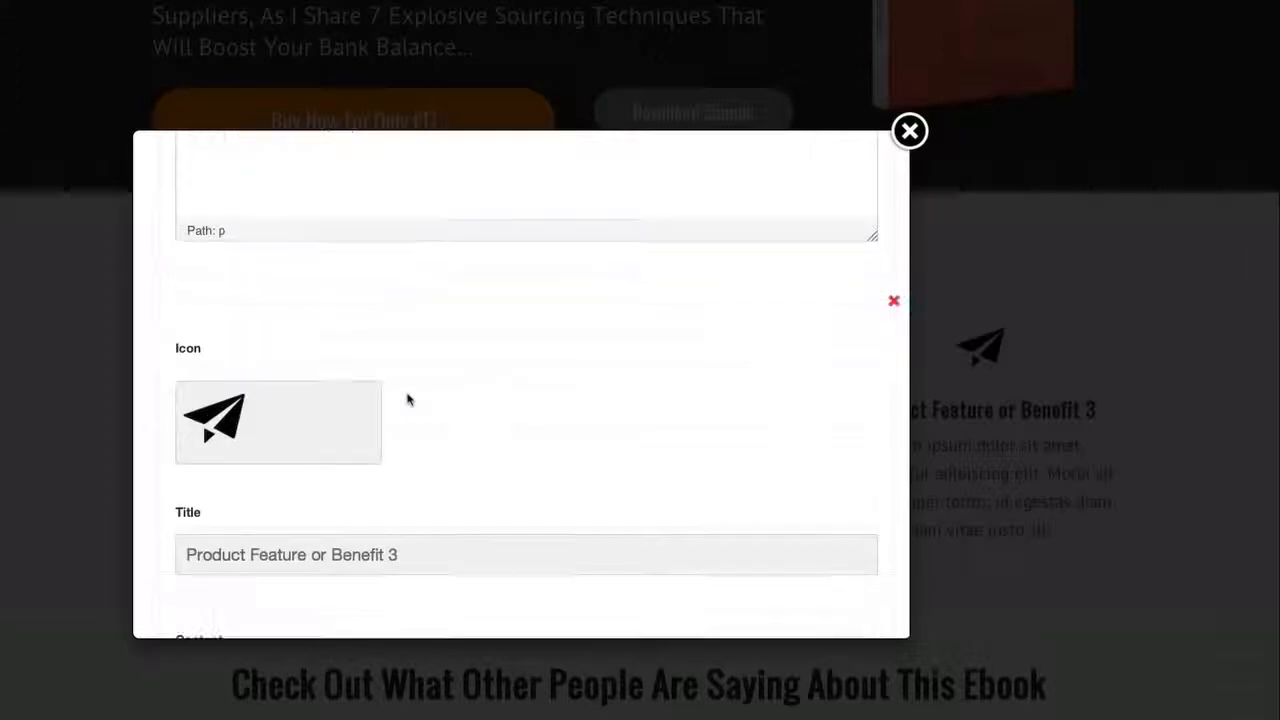
{"action": "left_click", "coordinate": [222, 418]}
{"action": "scroll", "coordinate": [474, 420], "scroll_direction": "down", "scroll_amount": 1}
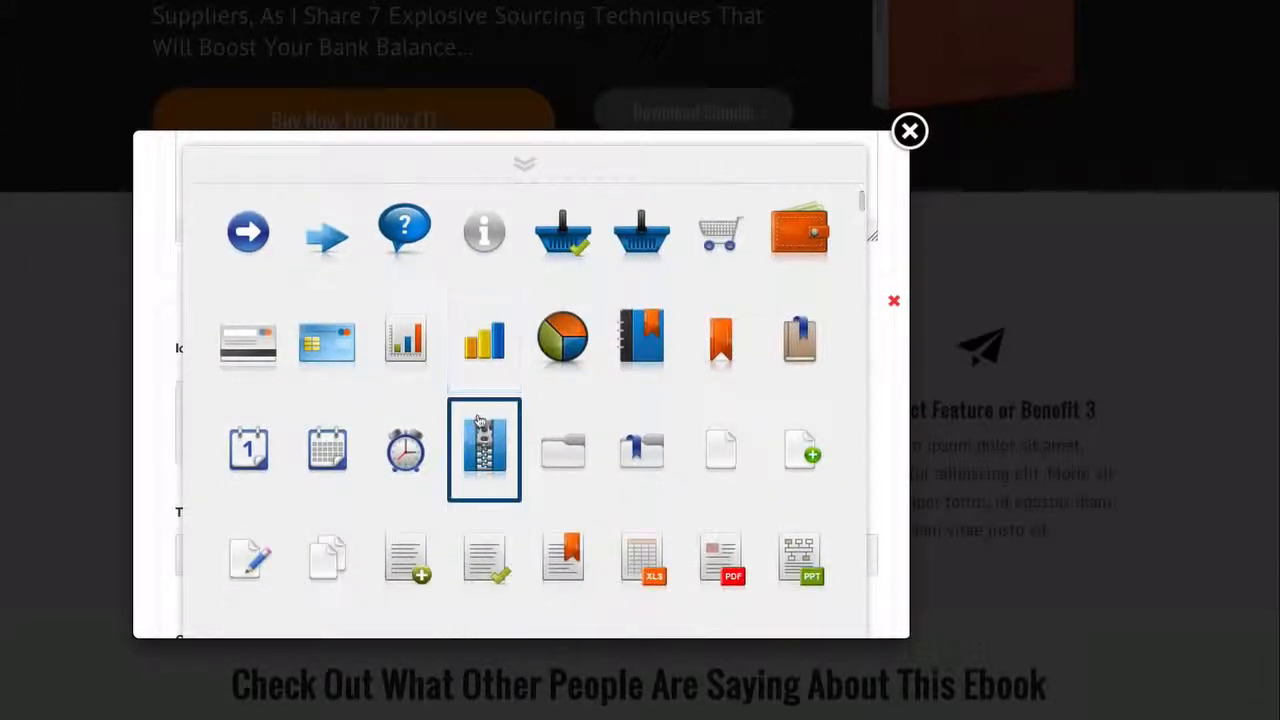
{"action": "scroll", "coordinate": [480, 422], "scroll_direction": "down", "scroll_amount": 2}
{"action": "scroll", "coordinate": [480, 422], "scroll_direction": "down", "scroll_amount": 7}
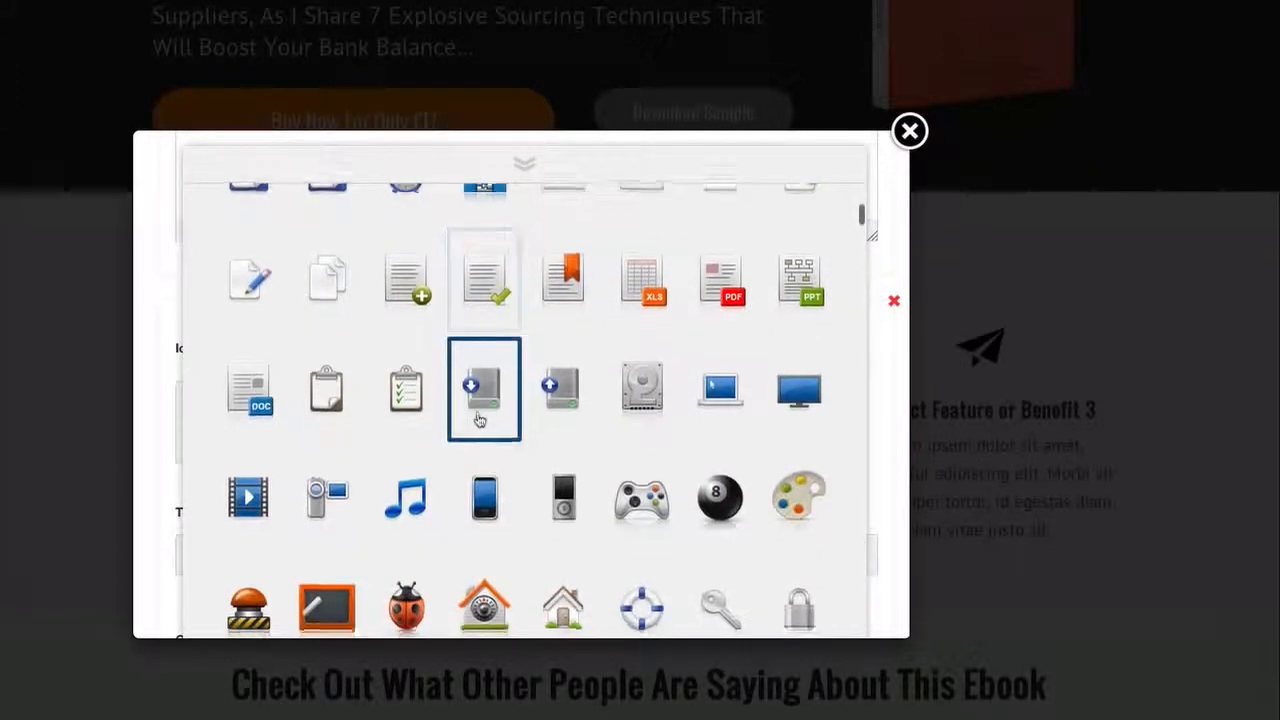
{"action": "scroll", "coordinate": [480, 422], "scroll_direction": "down", "scroll_amount": 3}
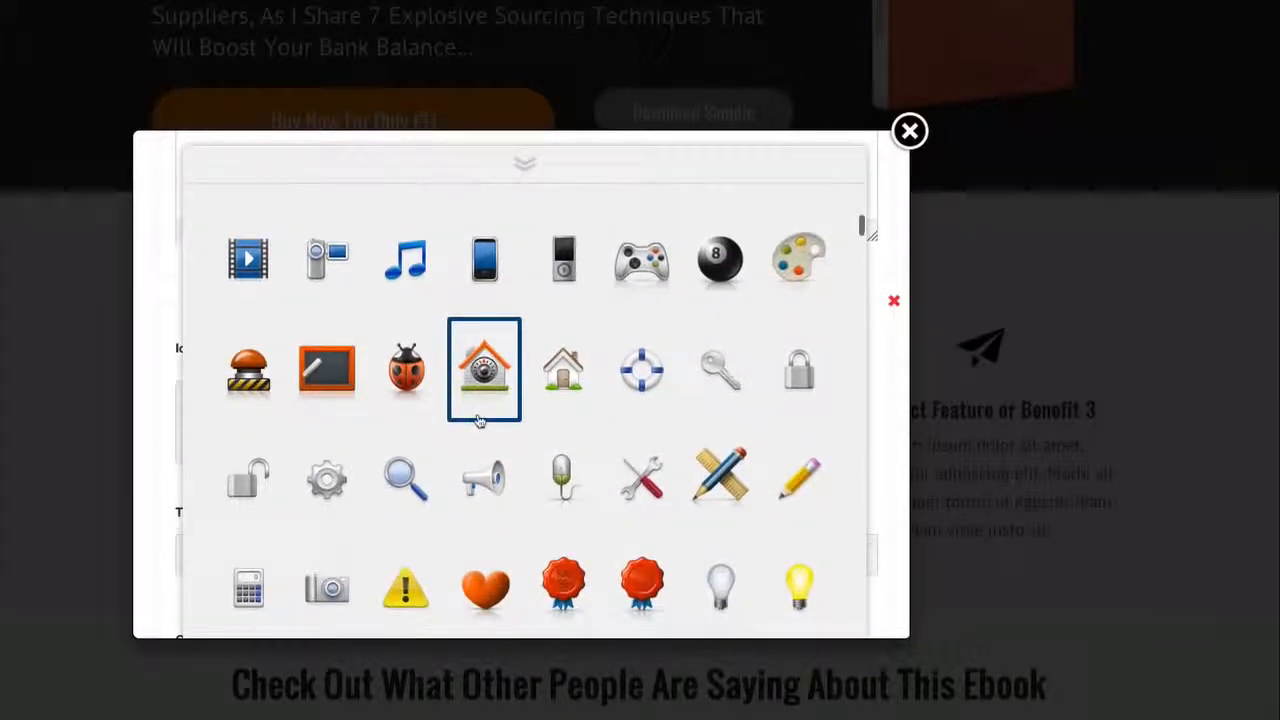
{"action": "scroll", "coordinate": [480, 422], "scroll_direction": "down", "scroll_amount": 9}
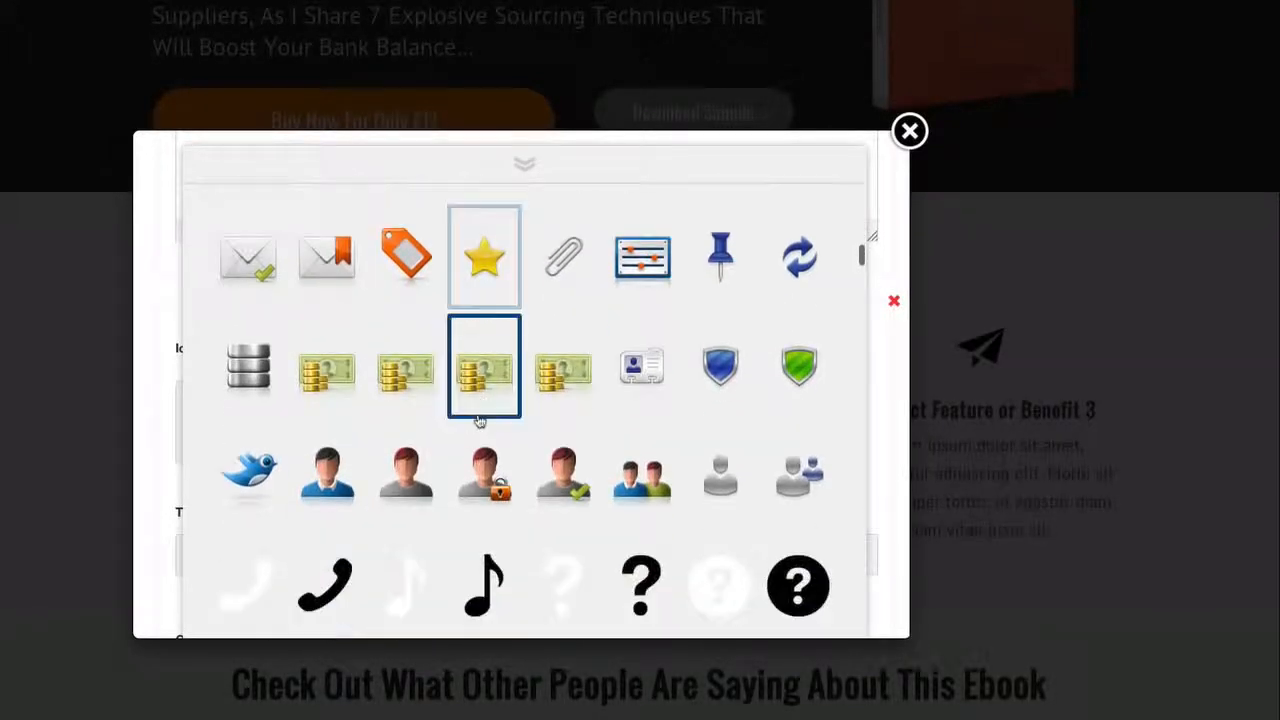
{"action": "left_click", "coordinate": [560, 388]}
{"action": "scroll", "coordinate": [540, 375], "scroll_direction": "down", "scroll_amount": 10}
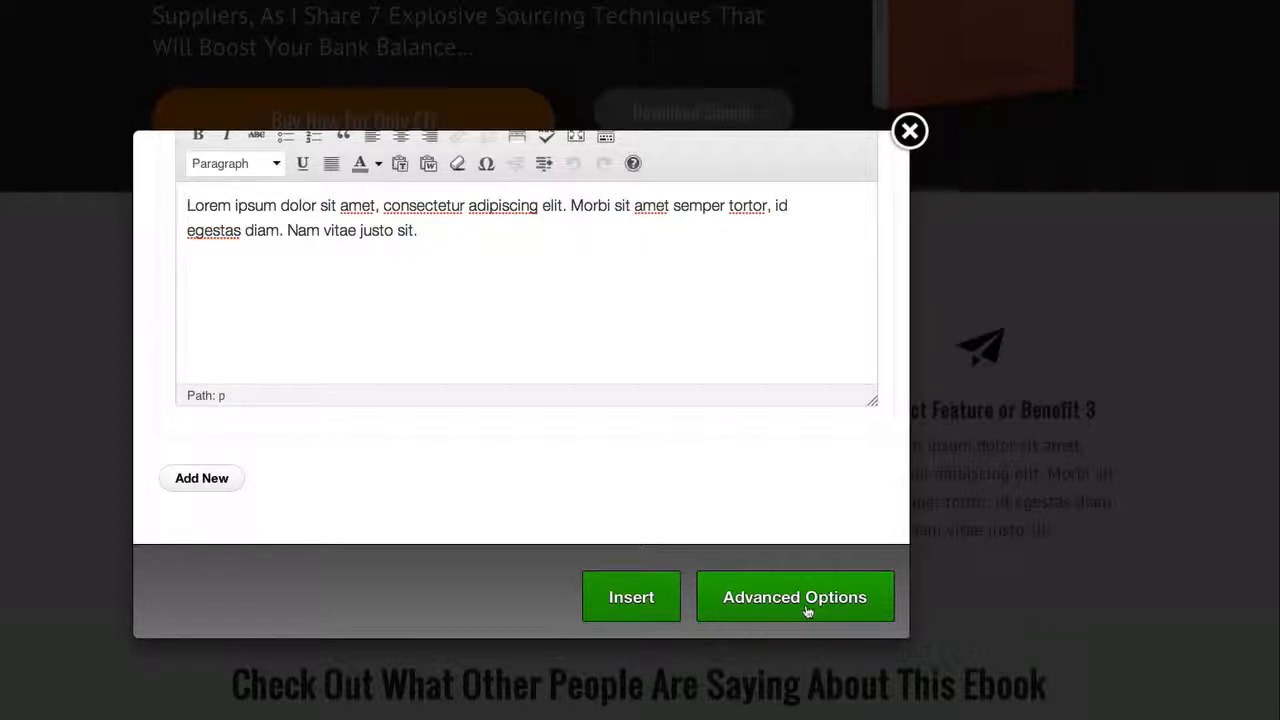
{"action": "left_click", "coordinate": [631, 600]}
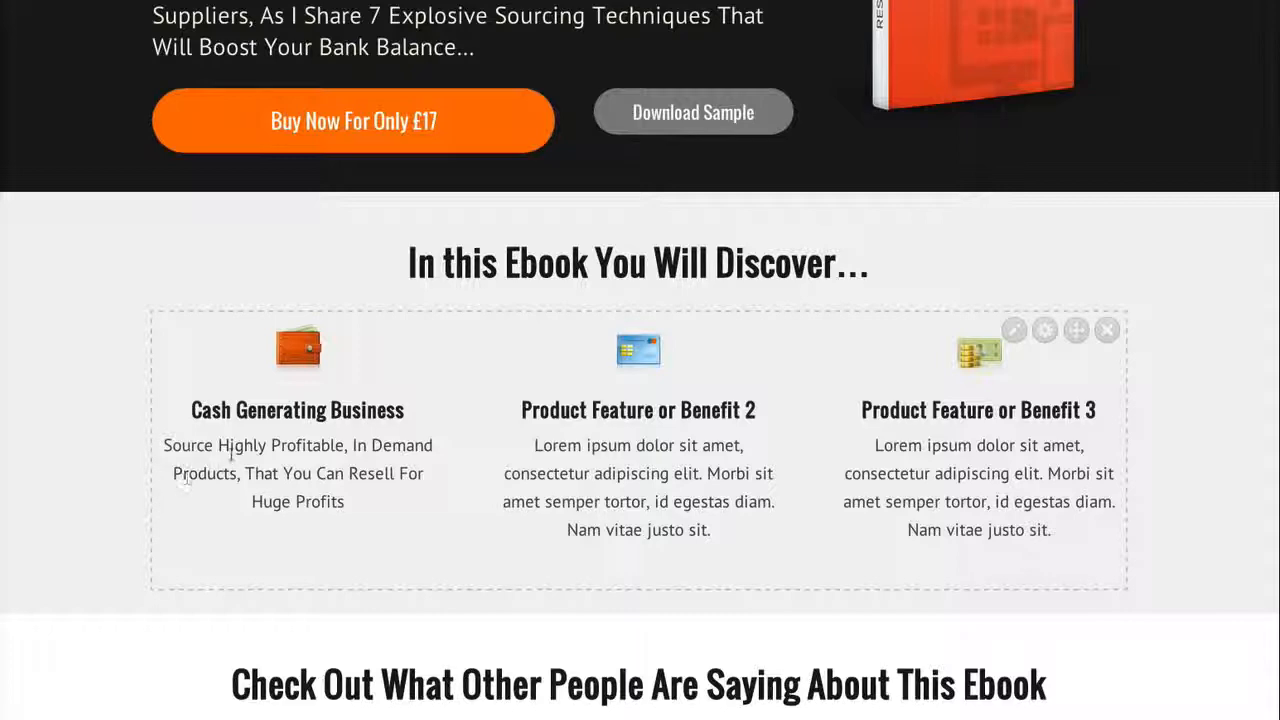
Review the page from the introduction and updated feature block through the testimonial to the large buy button section
{"action": "scroll", "coordinate": [229, 455], "scroll_direction": "down", "scroll_amount": 1}
{"action": "scroll", "coordinate": [231, 458], "scroll_direction": "down", "scroll_amount": 3}
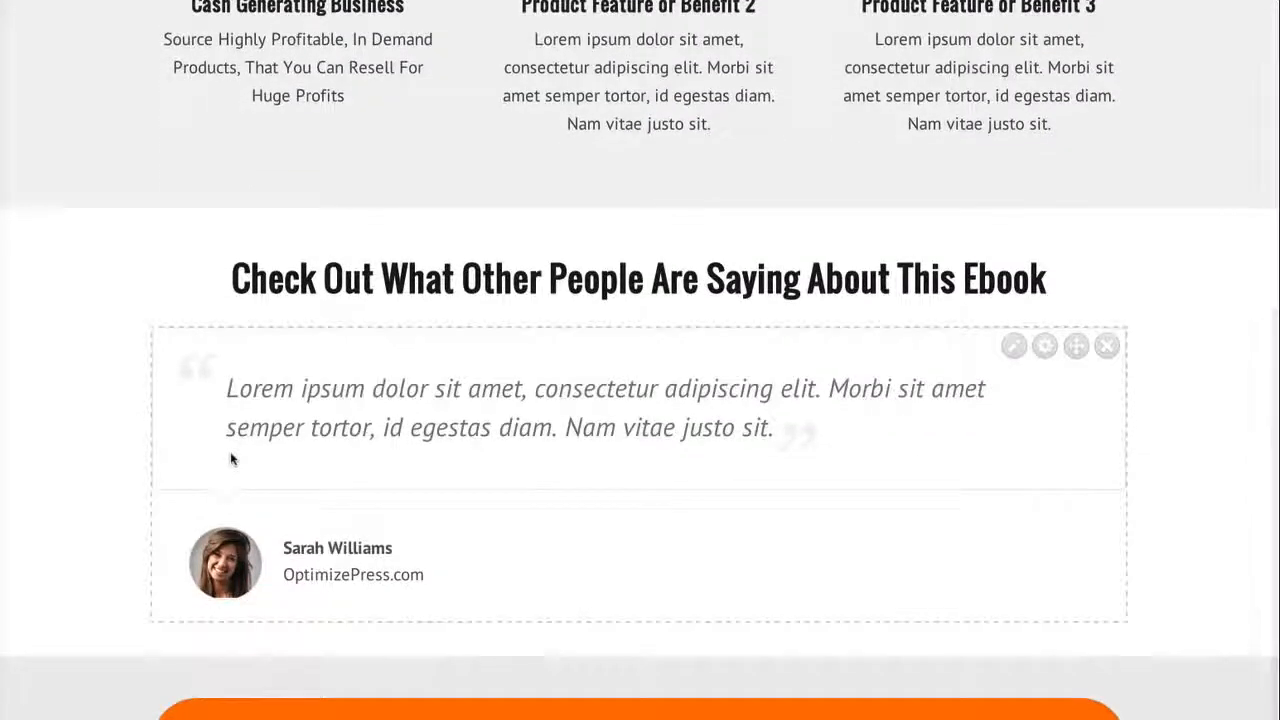
{"action": "scroll", "coordinate": [231, 456], "scroll_direction": "down", "scroll_amount": 1}
{"action": "scroll", "coordinate": [231, 458], "scroll_direction": "up", "scroll_amount": 1}
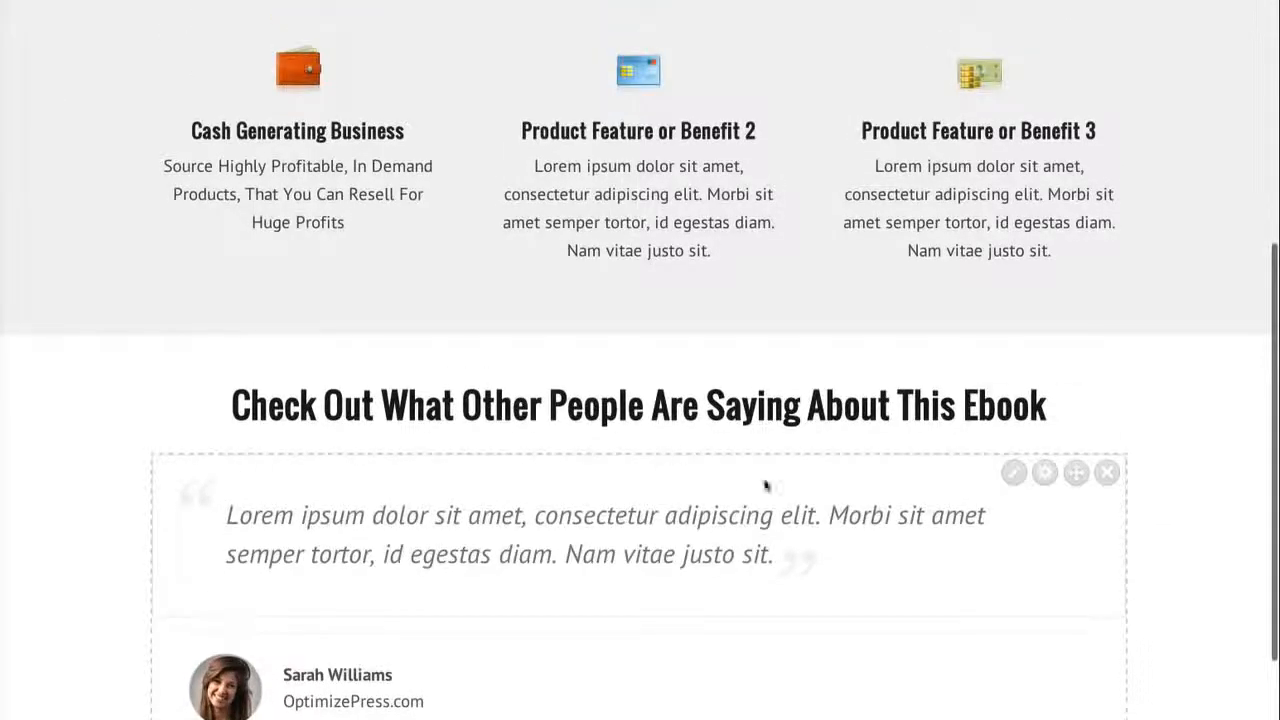
{"action": "scroll", "coordinate": [757, 489], "scroll_direction": "down", "scroll_amount": 3}
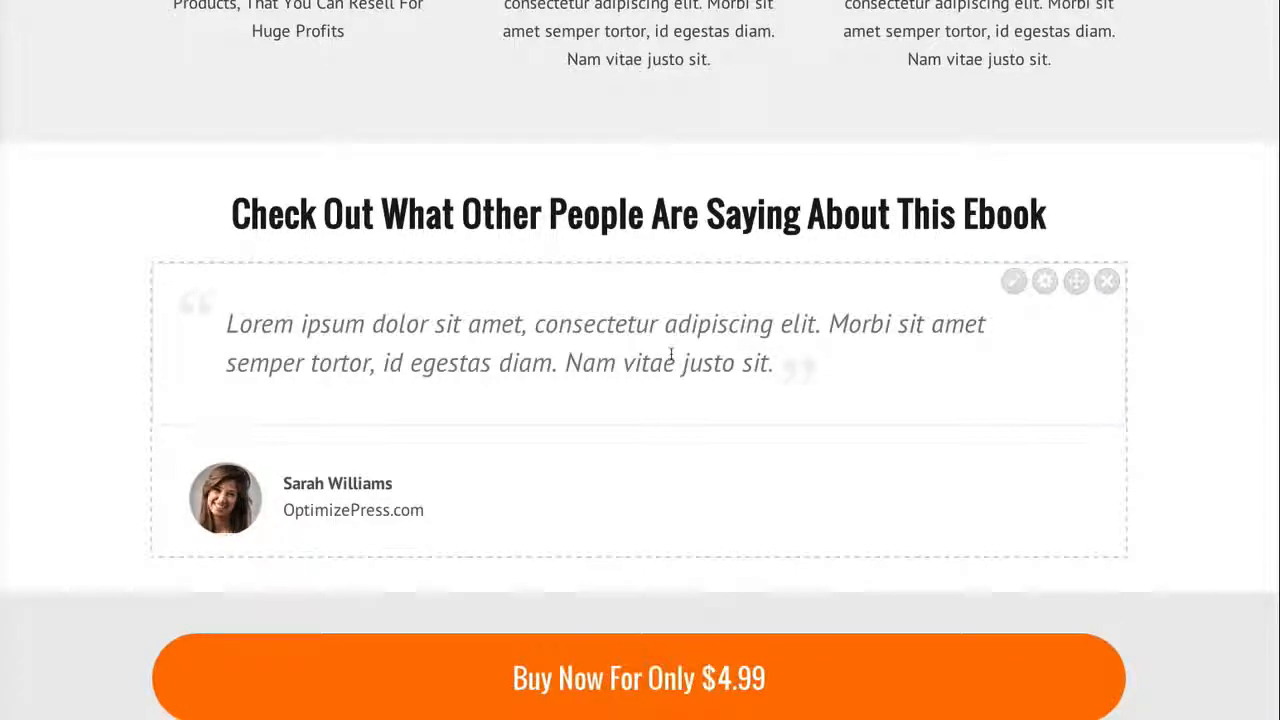
{"action": "scroll", "coordinate": [671, 351], "scroll_direction": "down", "scroll_amount": 1}
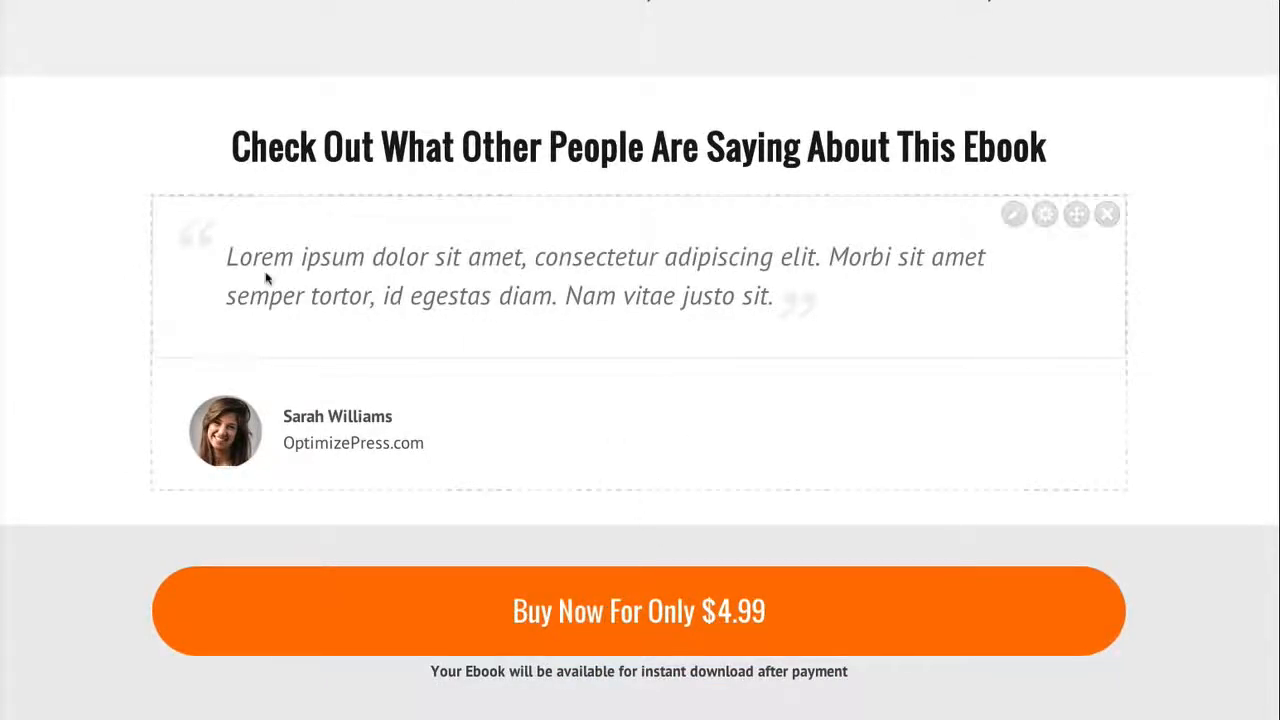
{"action": "scroll", "coordinate": [369, 357], "scroll_direction": "up", "scroll_amount": 6}
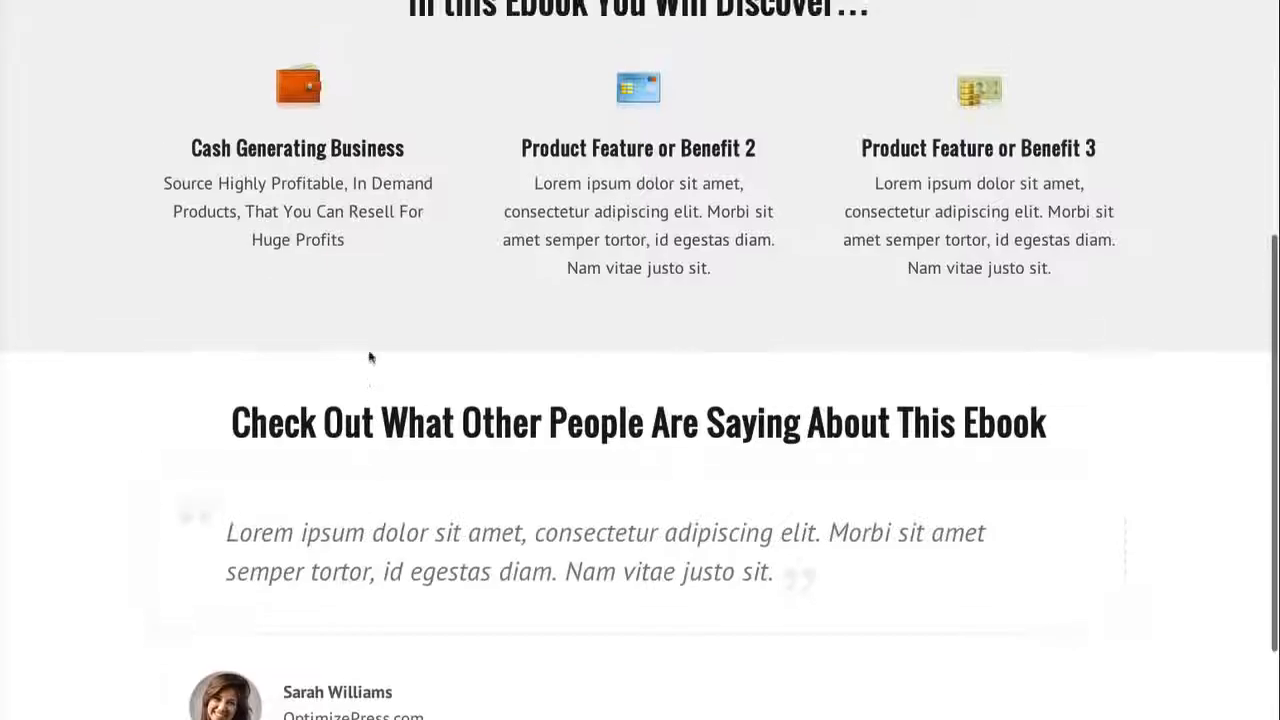
{"action": "scroll", "coordinate": [369, 357], "scroll_direction": "up", "scroll_amount": 1}
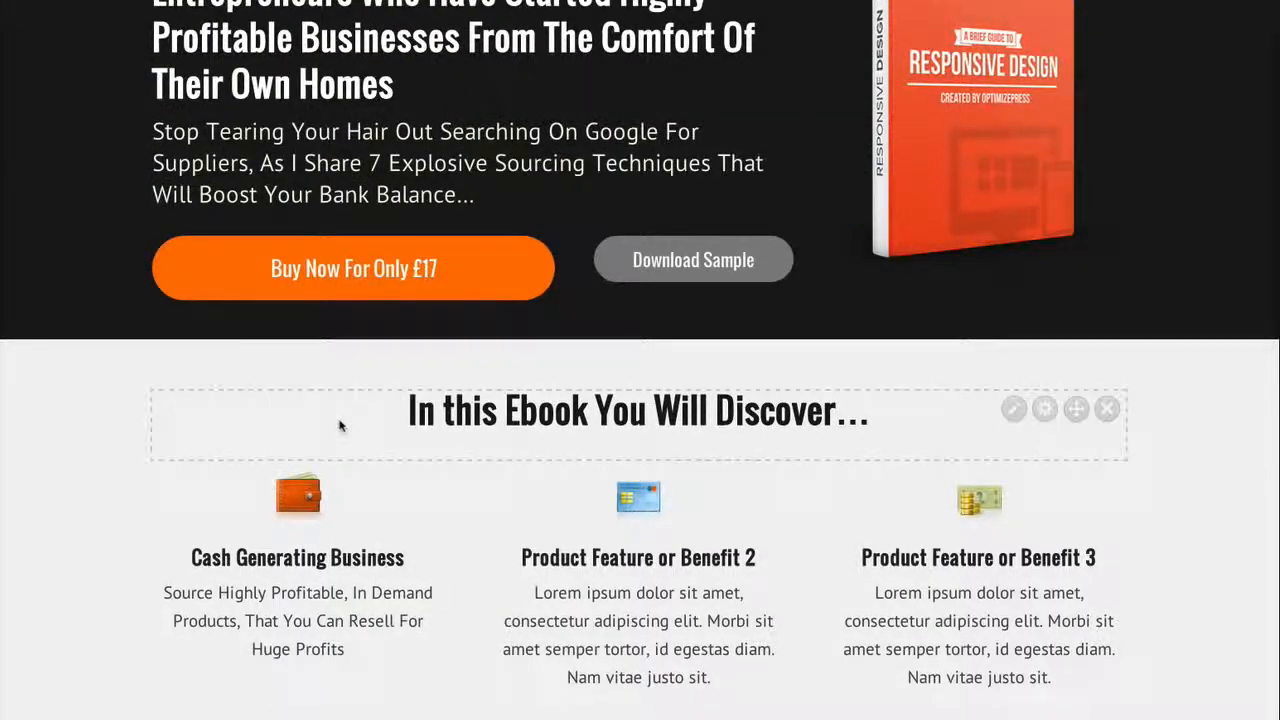
{"action": "scroll", "coordinate": [340, 420], "scroll_direction": "down", "scroll_amount": 2}
{"action": "scroll", "coordinate": [340, 420], "scroll_direction": "down", "scroll_amount": 1}
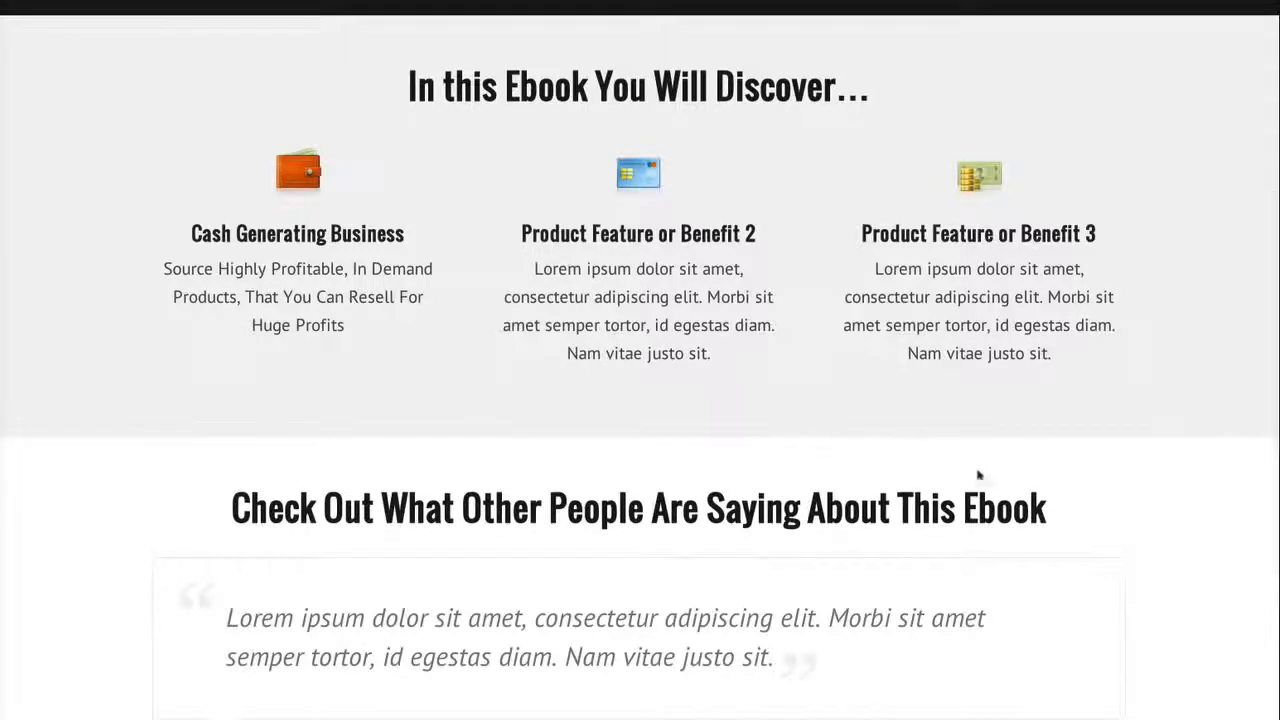
{"action": "scroll", "coordinate": [686, 423], "scroll_direction": "down", "scroll_amount": 1}
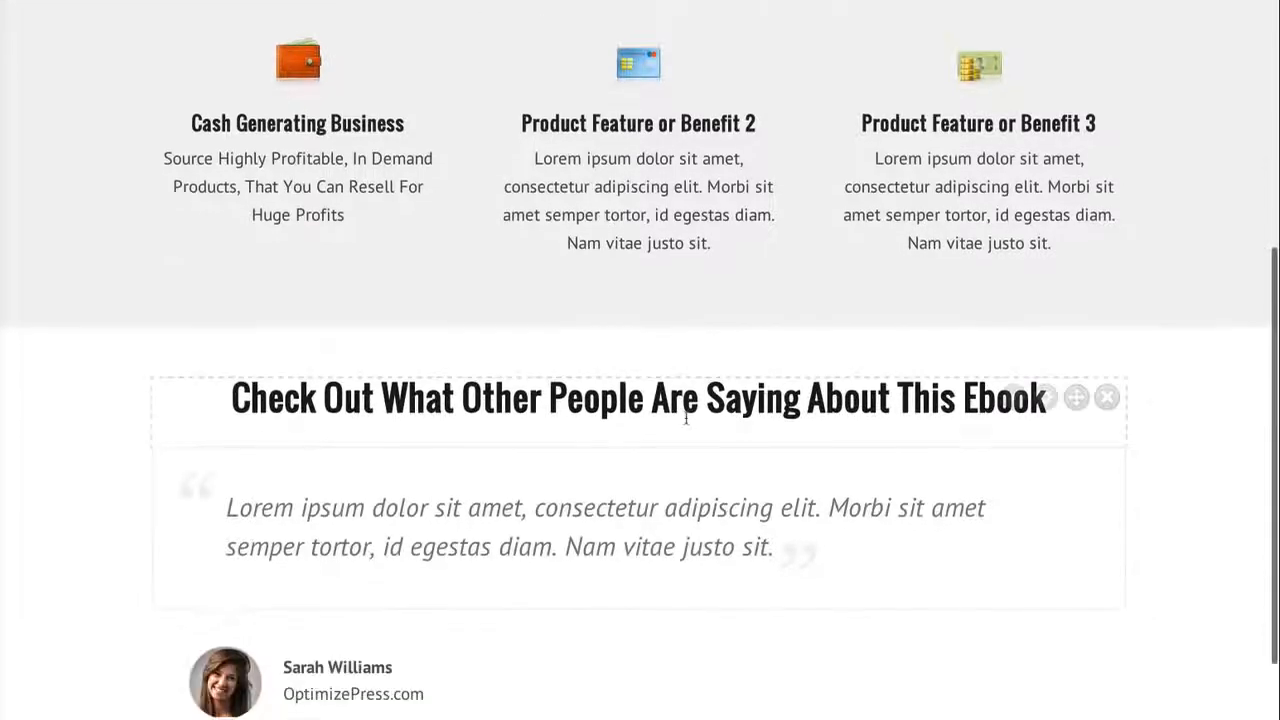
{"action": "scroll", "coordinate": [686, 423], "scroll_direction": "up", "scroll_amount": 1}
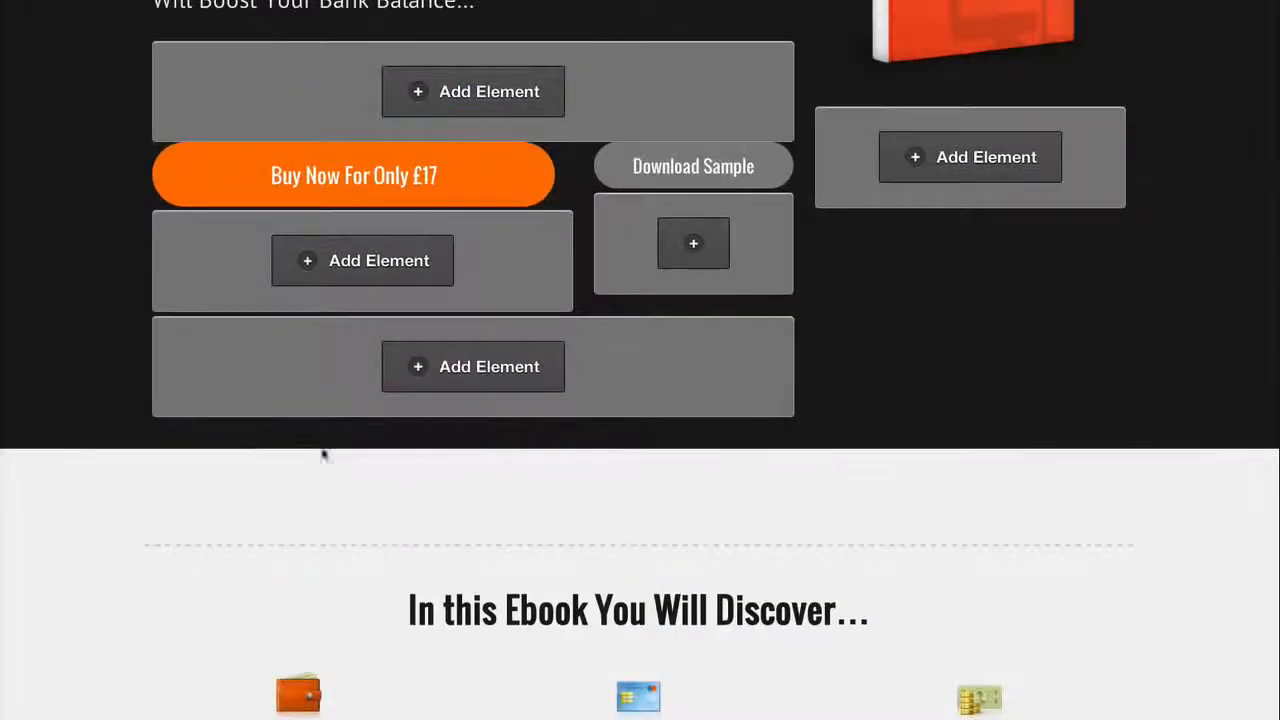
Start adding a Guarantee Box element below the three-column feature block in the "In this Ebook You Will Discover" section
{"action": "scroll", "coordinate": [657, 520], "scroll_direction": "down", "scroll_amount": 3}
{"action": "scroll", "coordinate": [657, 518], "scroll_direction": "down", "scroll_amount": 2}
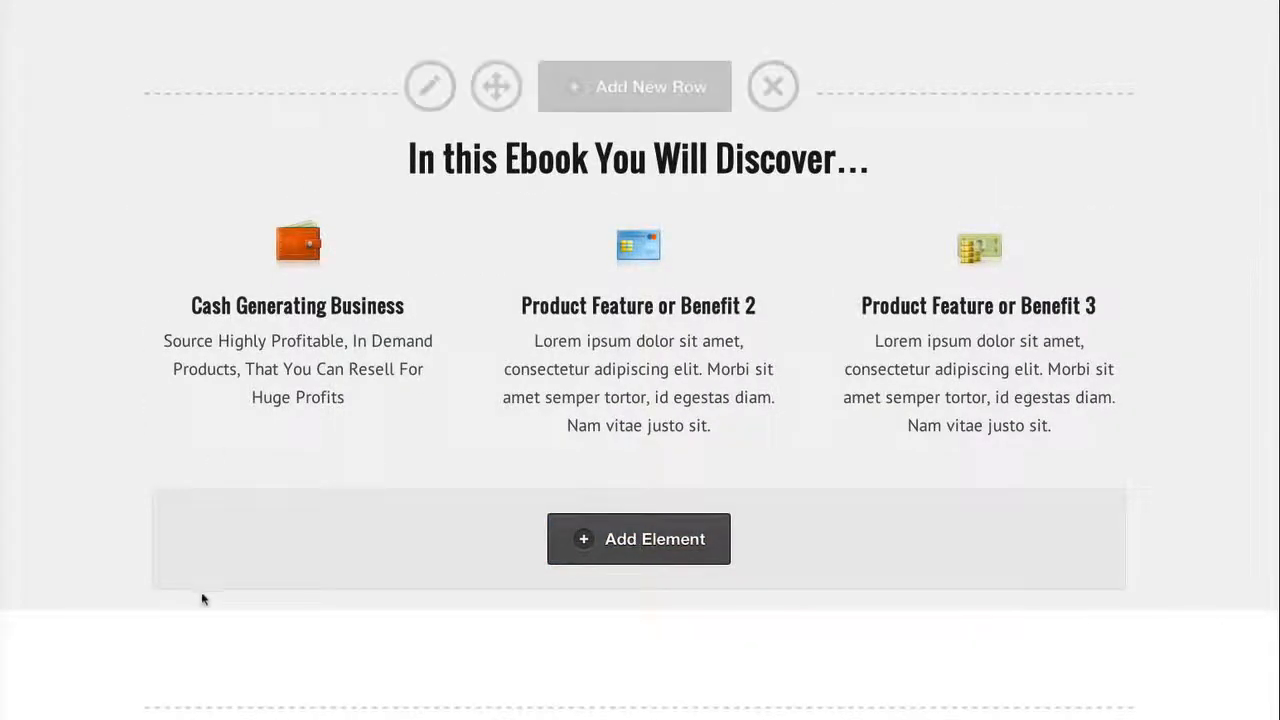
{"action": "scroll", "coordinate": [254, 603], "scroll_direction": "down", "scroll_amount": 2}
{"action": "scroll", "coordinate": [254, 603], "scroll_direction": "up", "scroll_amount": 2}
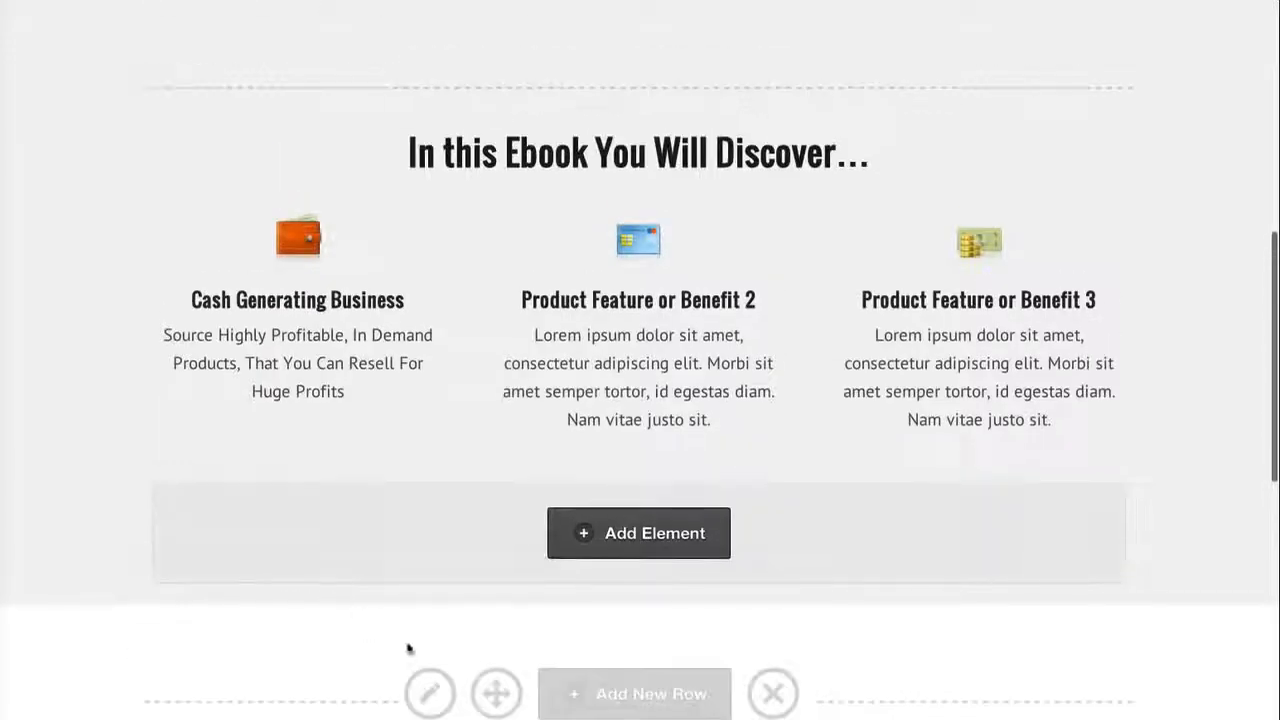
{"action": "left_click", "coordinate": [587, 536]}
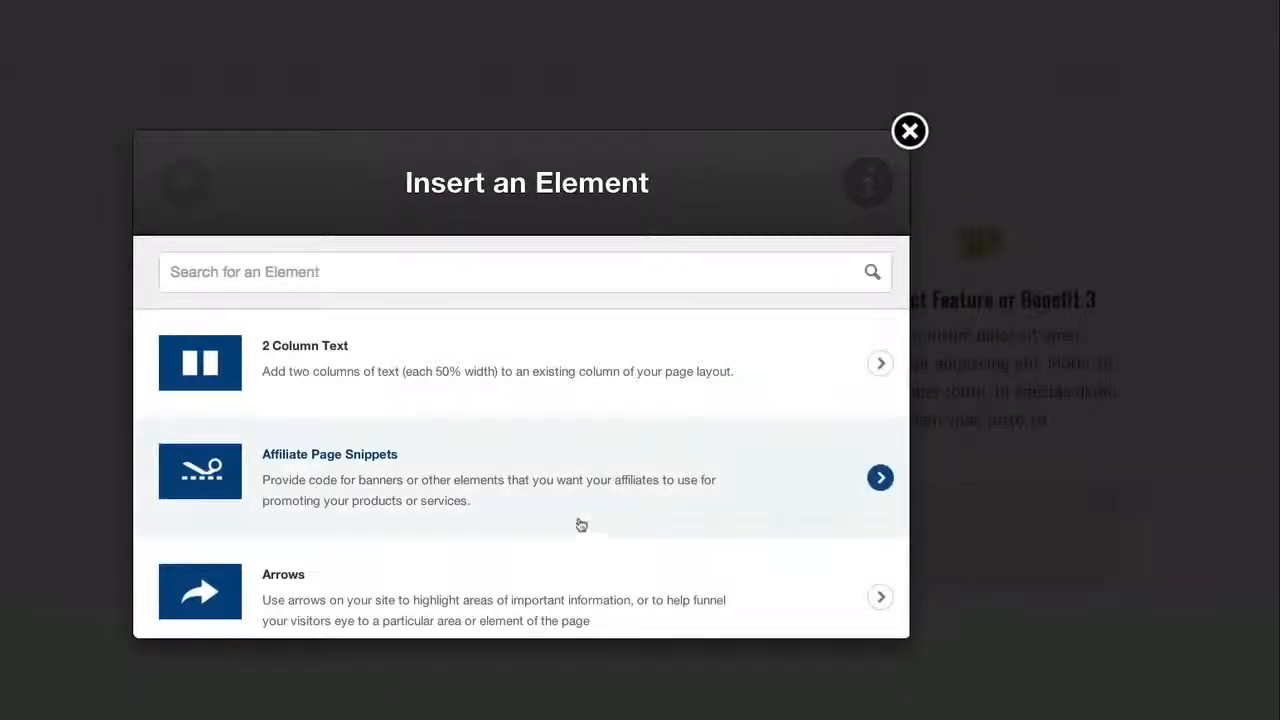
{"action": "scroll", "coordinate": [538, 354], "scroll_direction": "down", "scroll_amount": 3}
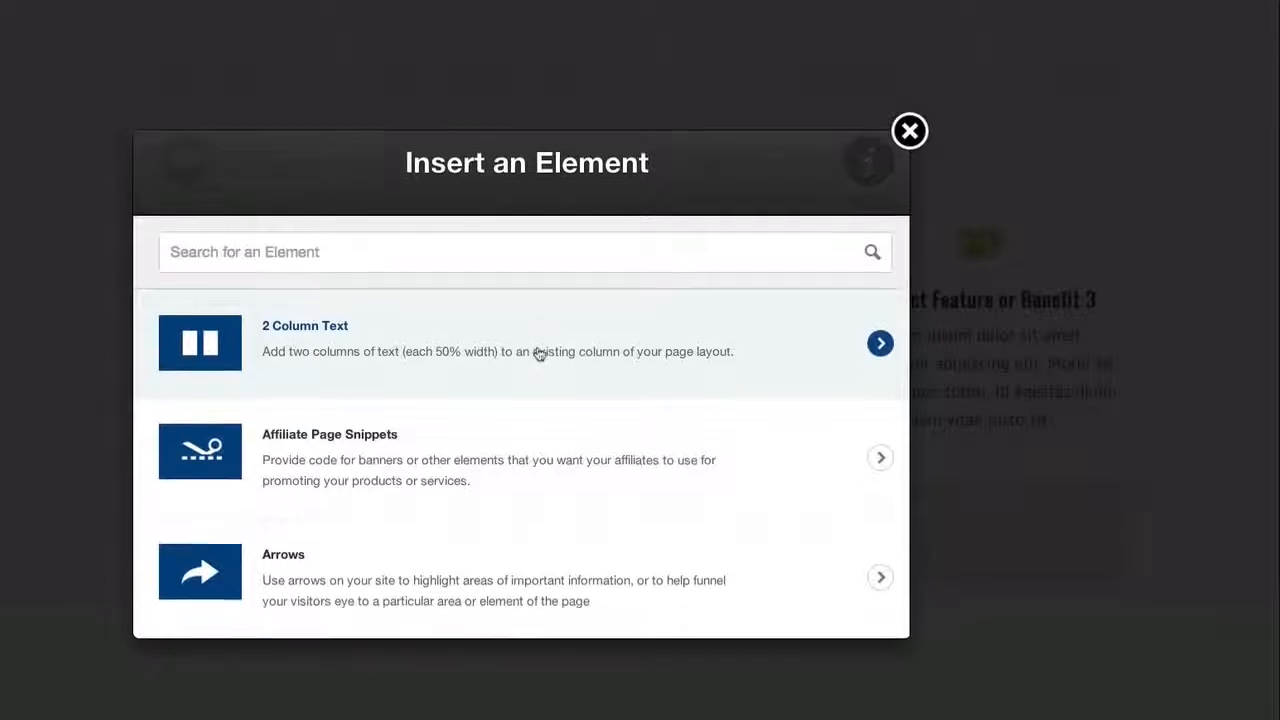
{"action": "scroll", "coordinate": [538, 354], "scroll_direction": "down", "scroll_amount": 6}
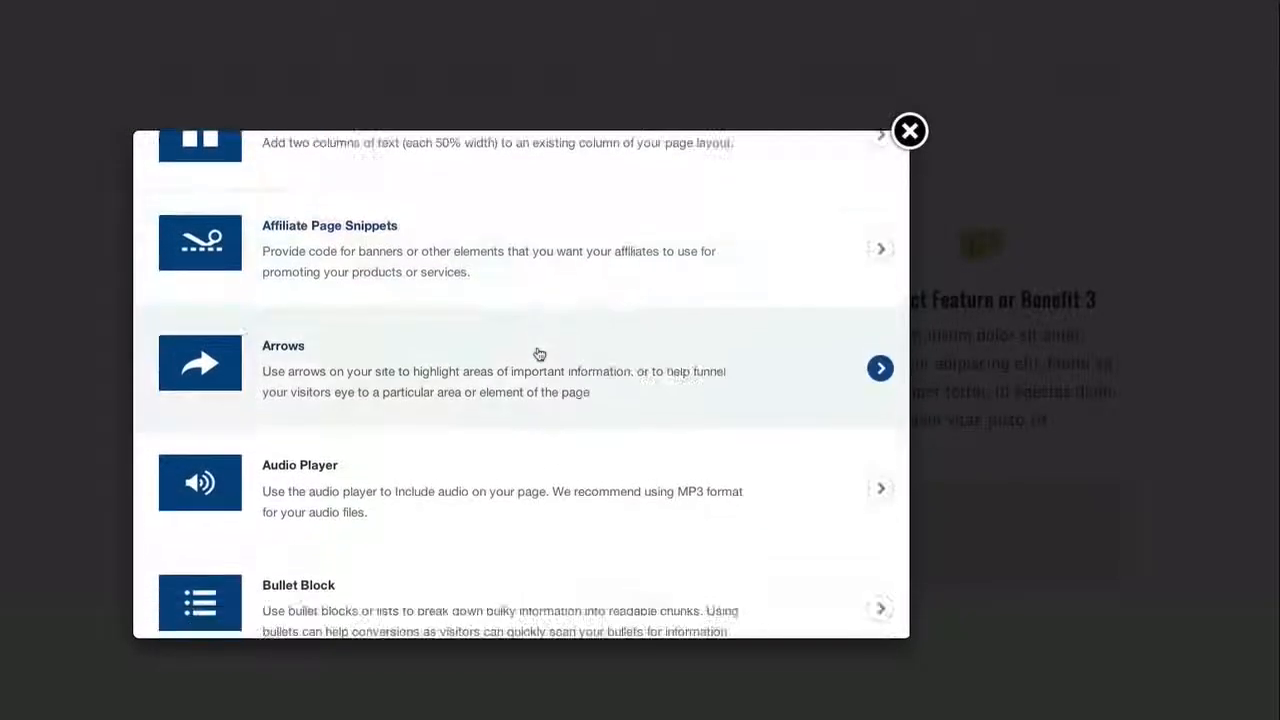
{"action": "scroll", "coordinate": [538, 354], "scroll_direction": "down", "scroll_amount": 4}
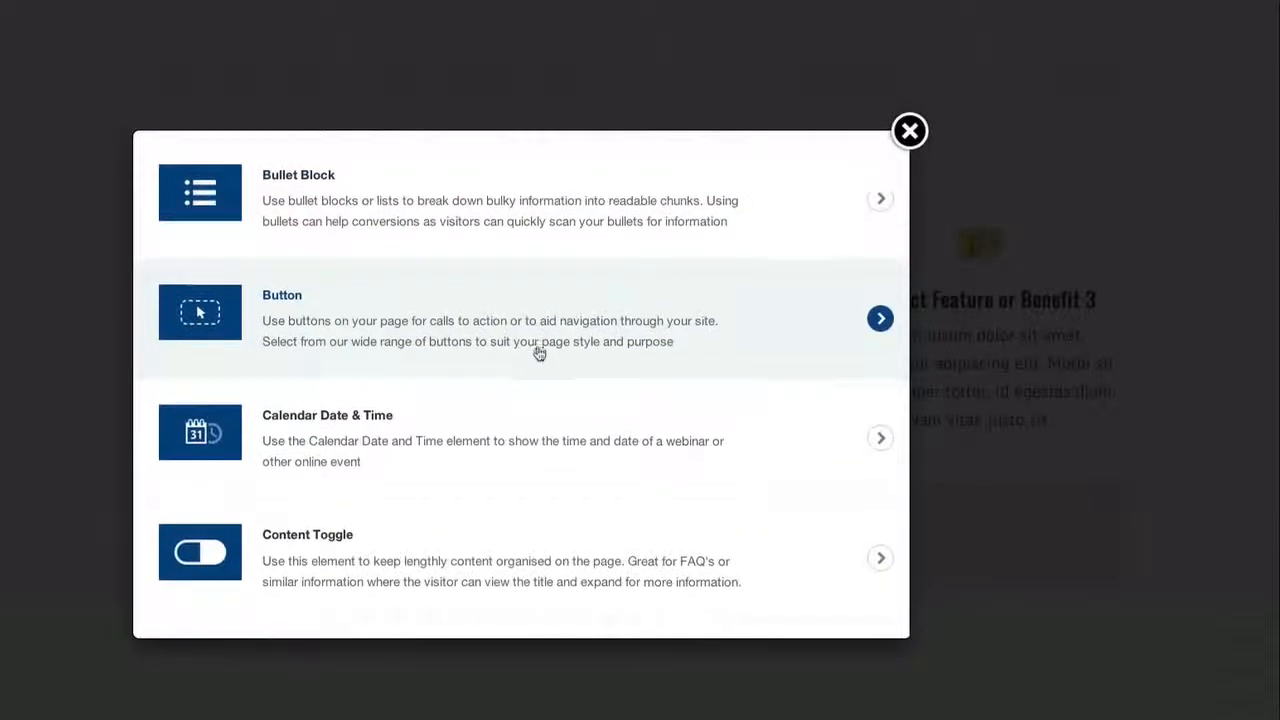
{"action": "scroll", "coordinate": [538, 354], "scroll_direction": "down", "scroll_amount": 5}
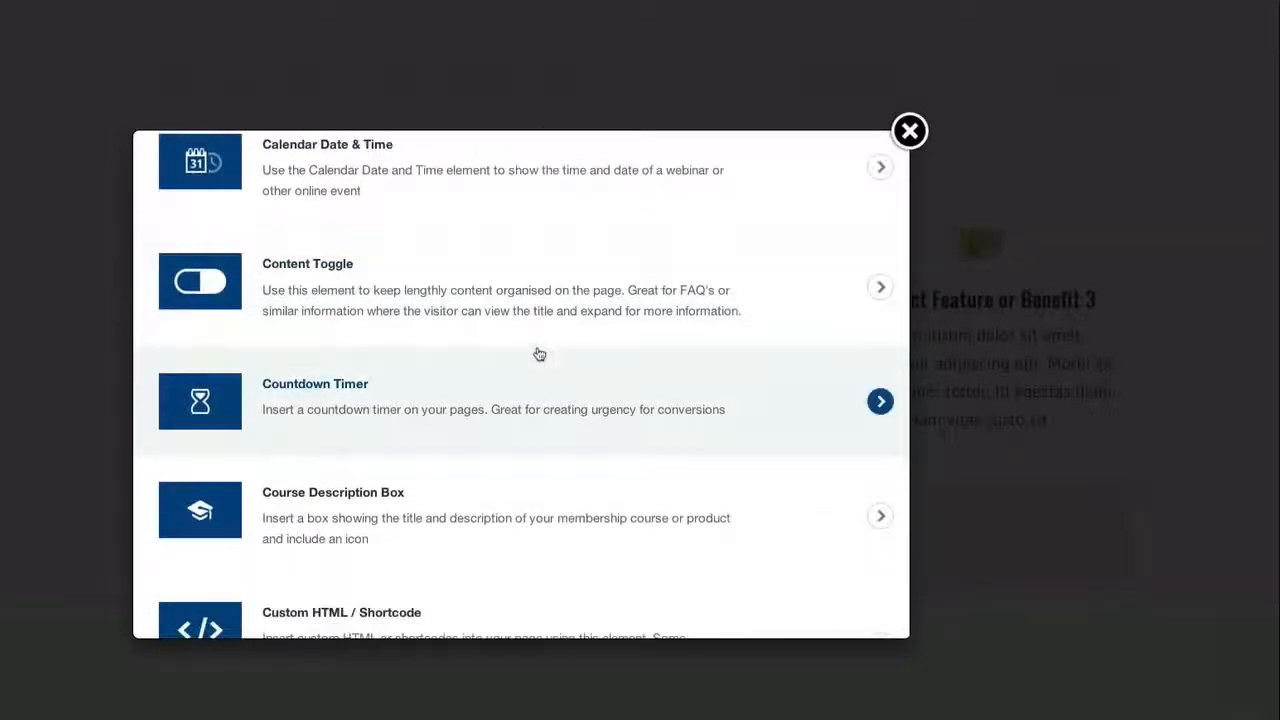
{"action": "scroll", "coordinate": [539, 354], "scroll_direction": "down", "scroll_amount": 10}
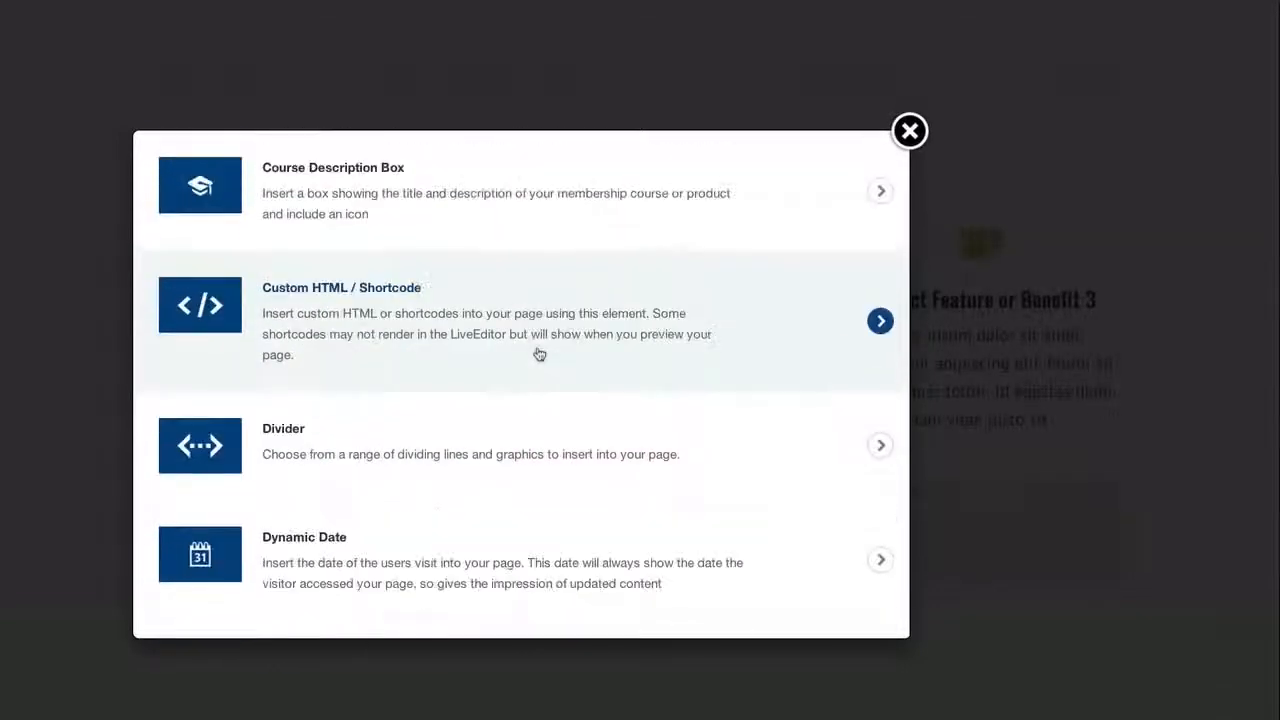
{"action": "scroll", "coordinate": [539, 354], "scroll_direction": "down", "scroll_amount": 2}
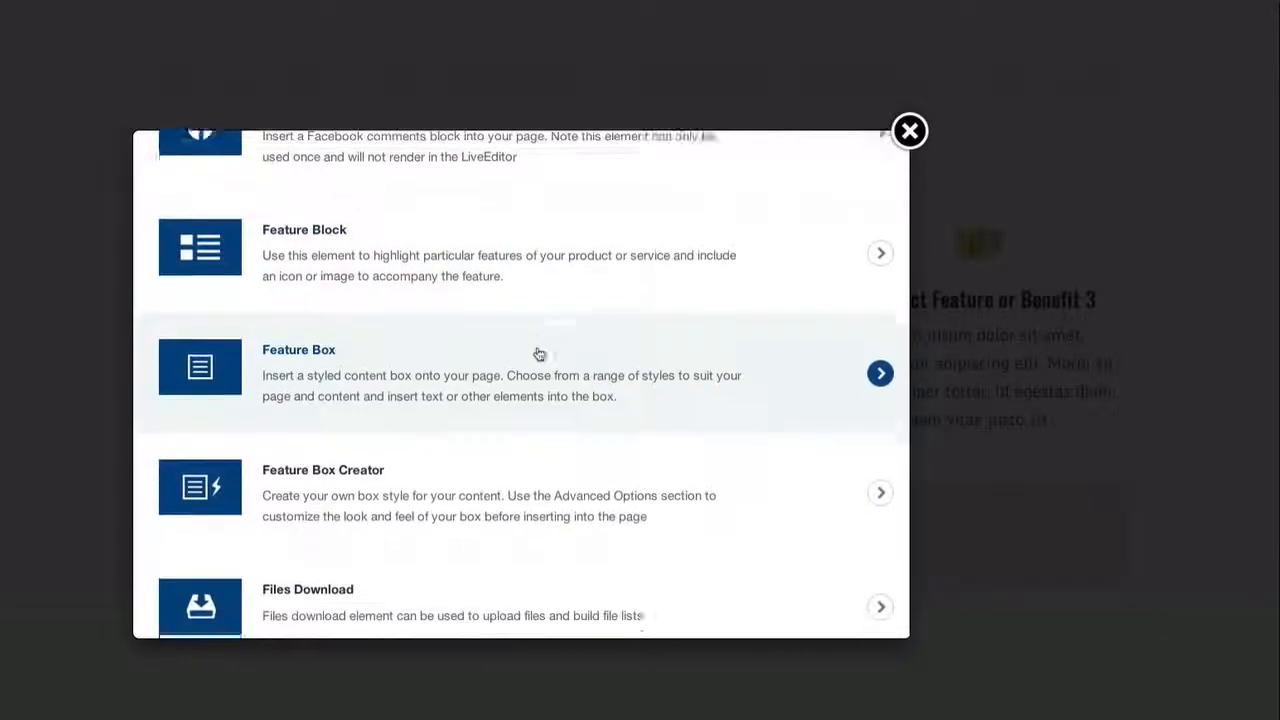
{"action": "scroll", "coordinate": [539, 354], "scroll_direction": "down", "scroll_amount": 4}
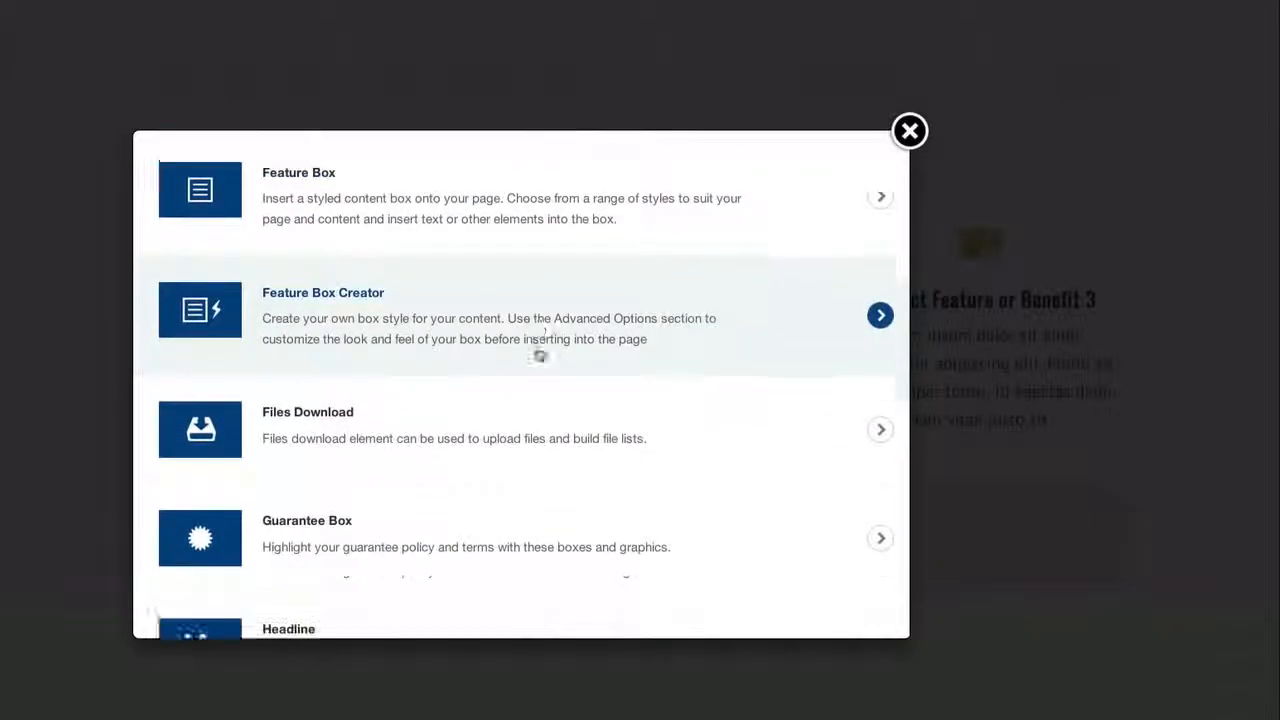
{"action": "scroll", "coordinate": [539, 354], "scroll_direction": "down", "scroll_amount": 2}
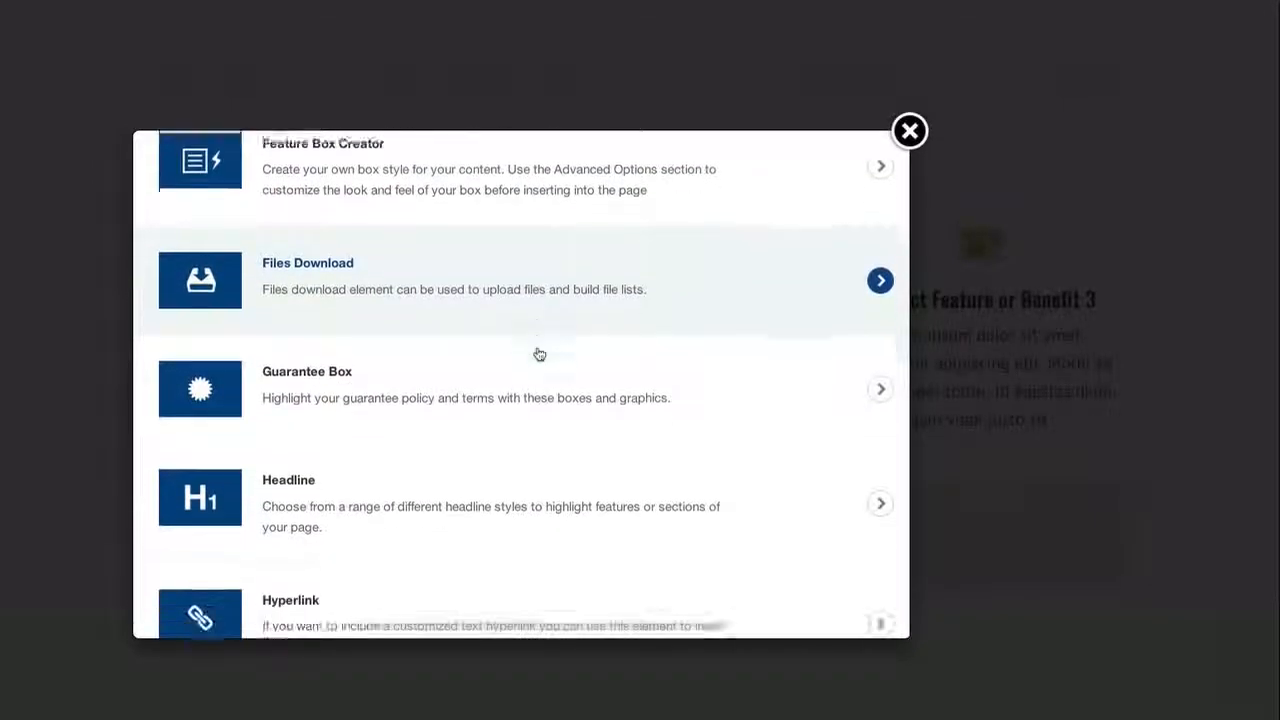
{"action": "scroll", "coordinate": [483, 397], "scroll_direction": "down", "scroll_amount": 2}
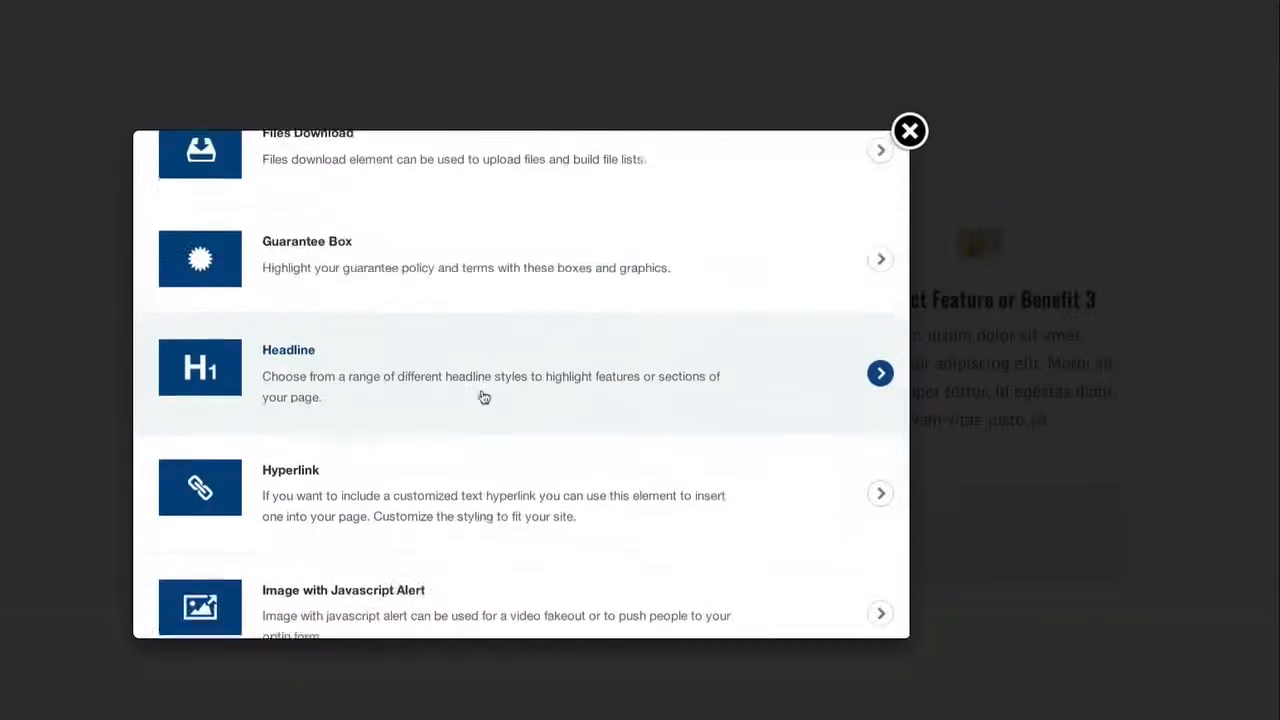
{"action": "scroll", "coordinate": [483, 397], "scroll_direction": "down", "scroll_amount": 1}
{"action": "scroll", "coordinate": [483, 397], "scroll_direction": "up", "scroll_amount": 2}
{"action": "scroll", "coordinate": [483, 397], "scroll_direction": "up", "scroll_amount": 1}
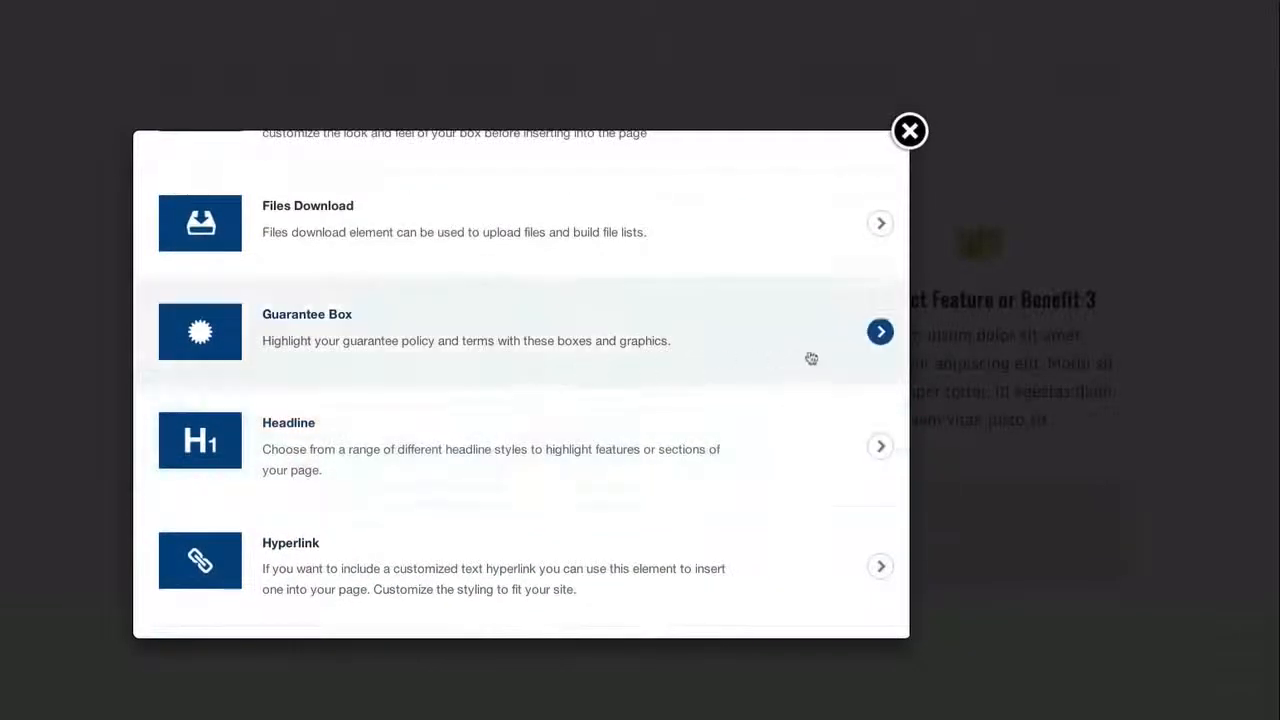
{"action": "left_click", "coordinate": [880, 331]}
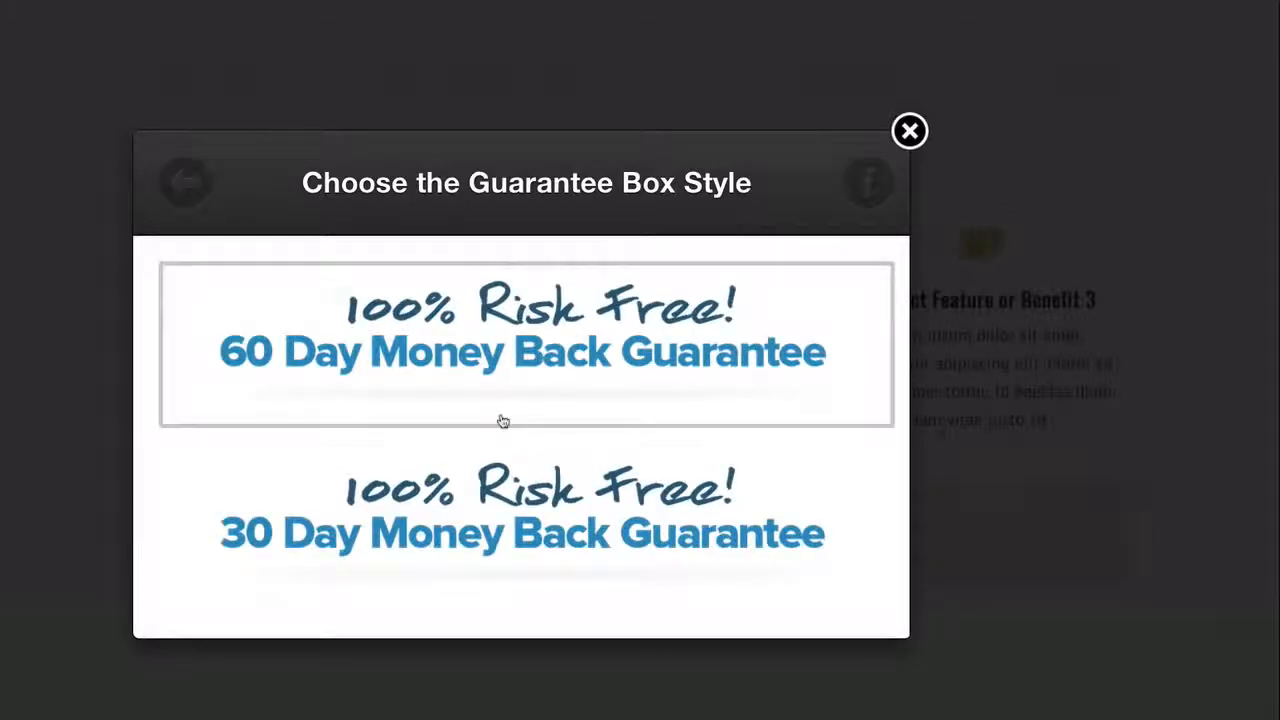
Choose the black guarantee box style with the gold money back seal and the 30 day money back guarantee text
{"action": "scroll", "coordinate": [500, 420], "scroll_direction": "down", "scroll_amount": 5}
{"action": "scroll", "coordinate": [505, 420], "scroll_direction": "down", "scroll_amount": 8}
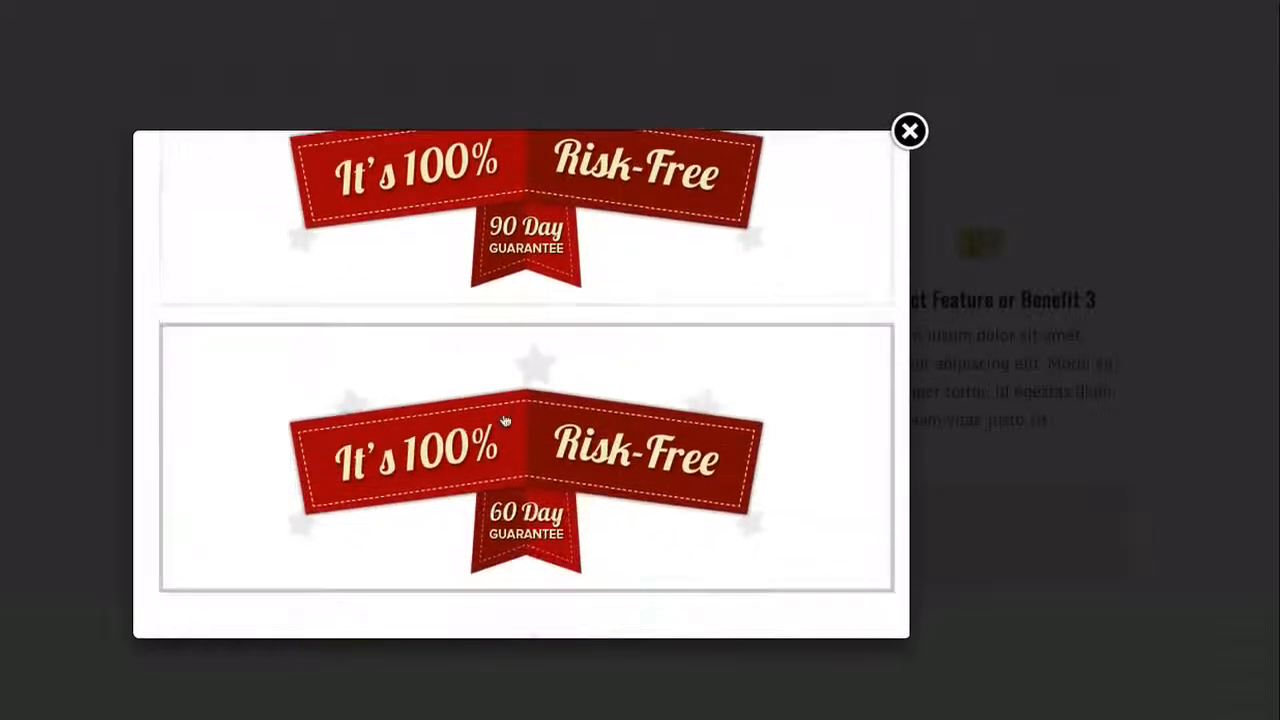
{"action": "scroll", "coordinate": [505, 420], "scroll_direction": "down", "scroll_amount": 8}
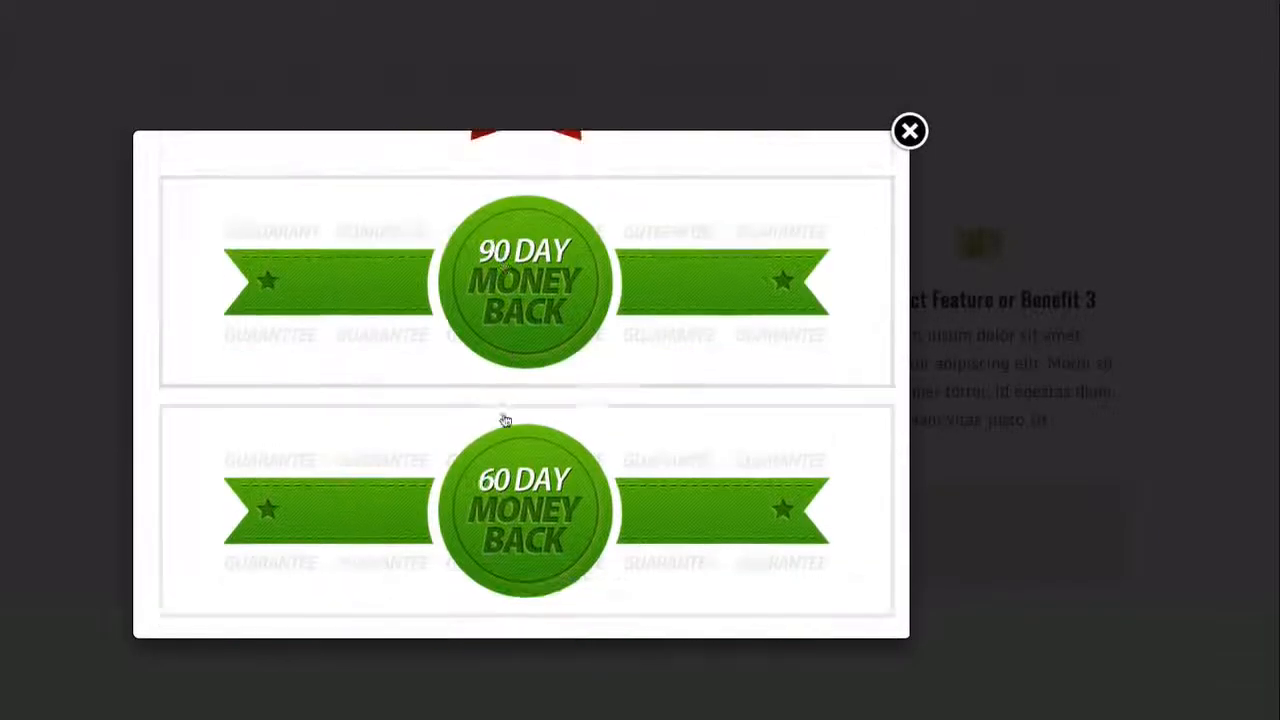
{"action": "scroll", "coordinate": [505, 420], "scroll_direction": "down", "scroll_amount": 3}
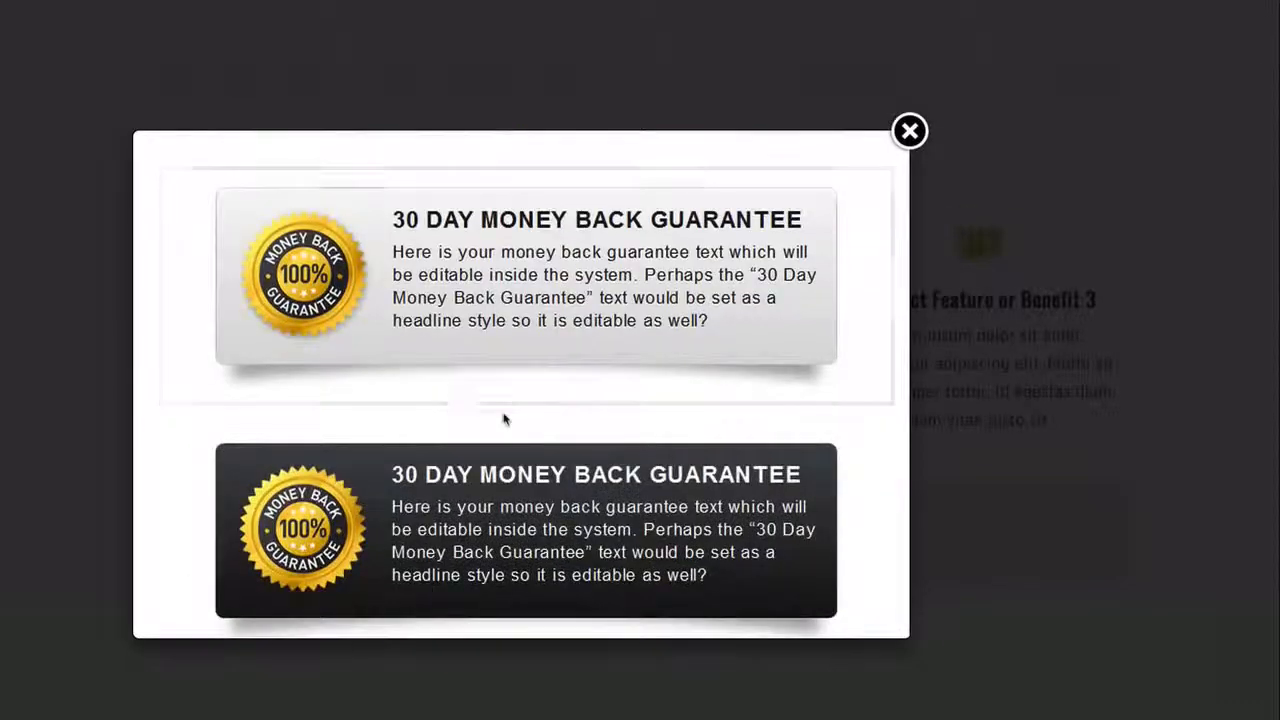
{"action": "scroll", "coordinate": [560, 440], "scroll_direction": "down", "scroll_amount": 3}
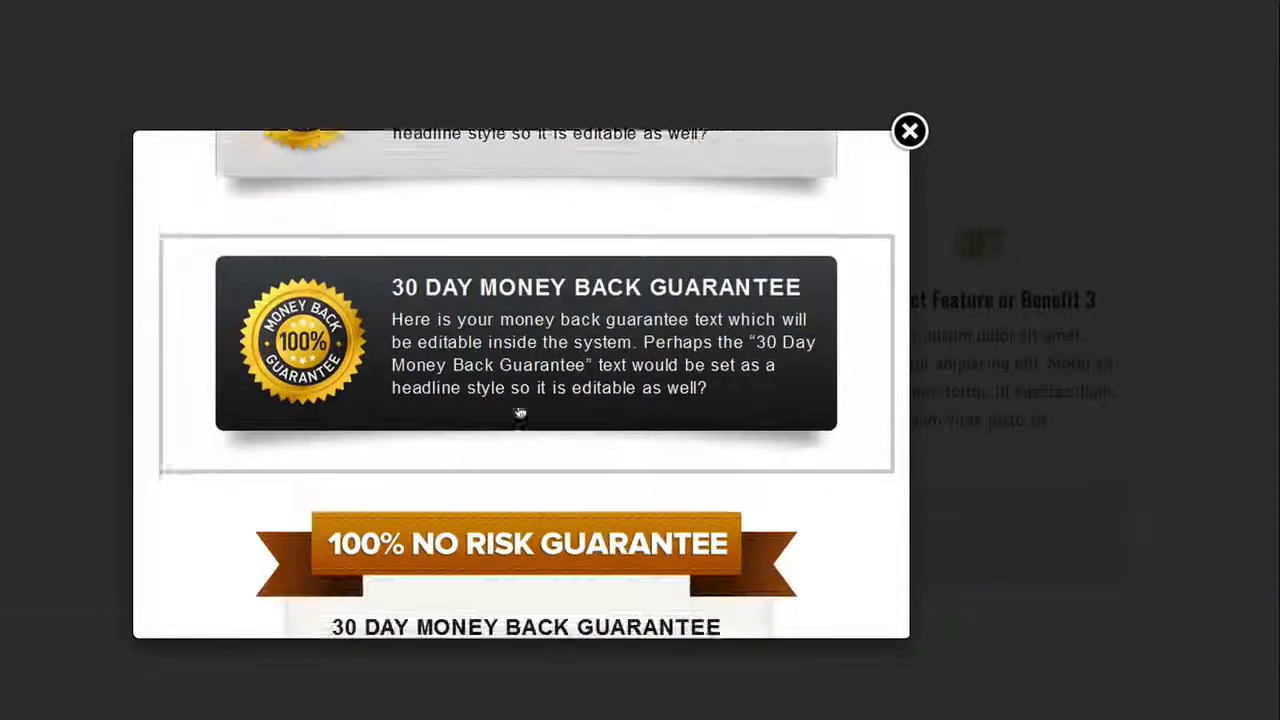
{"action": "left_click", "coordinate": [545, 308]}
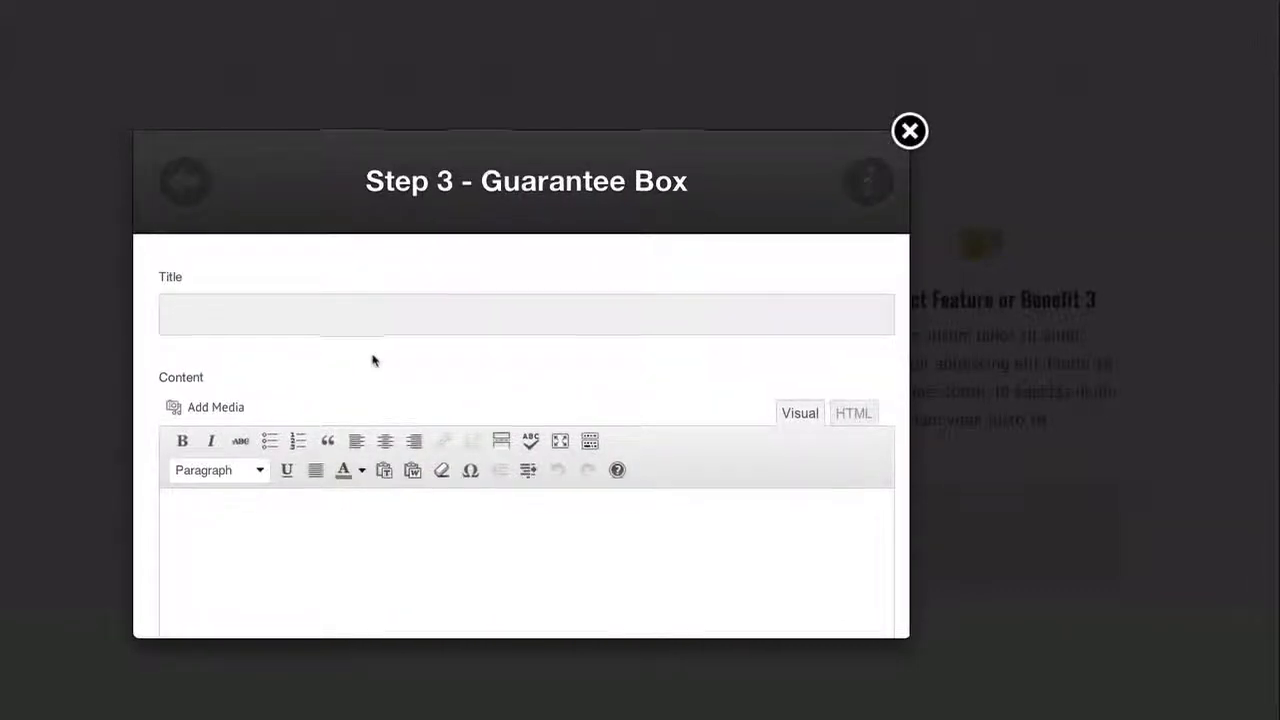
Title the guarantee box "Guarantee - 30 Days Trial"
{"action": "scroll", "coordinate": [372, 360], "scroll_direction": "down", "scroll_amount": 5}
{"action": "scroll", "coordinate": [372, 360], "scroll_direction": "up", "scroll_amount": 5}
{"action": "scroll", "coordinate": [372, 360], "scroll_direction": "up", "scroll_amount": 1}
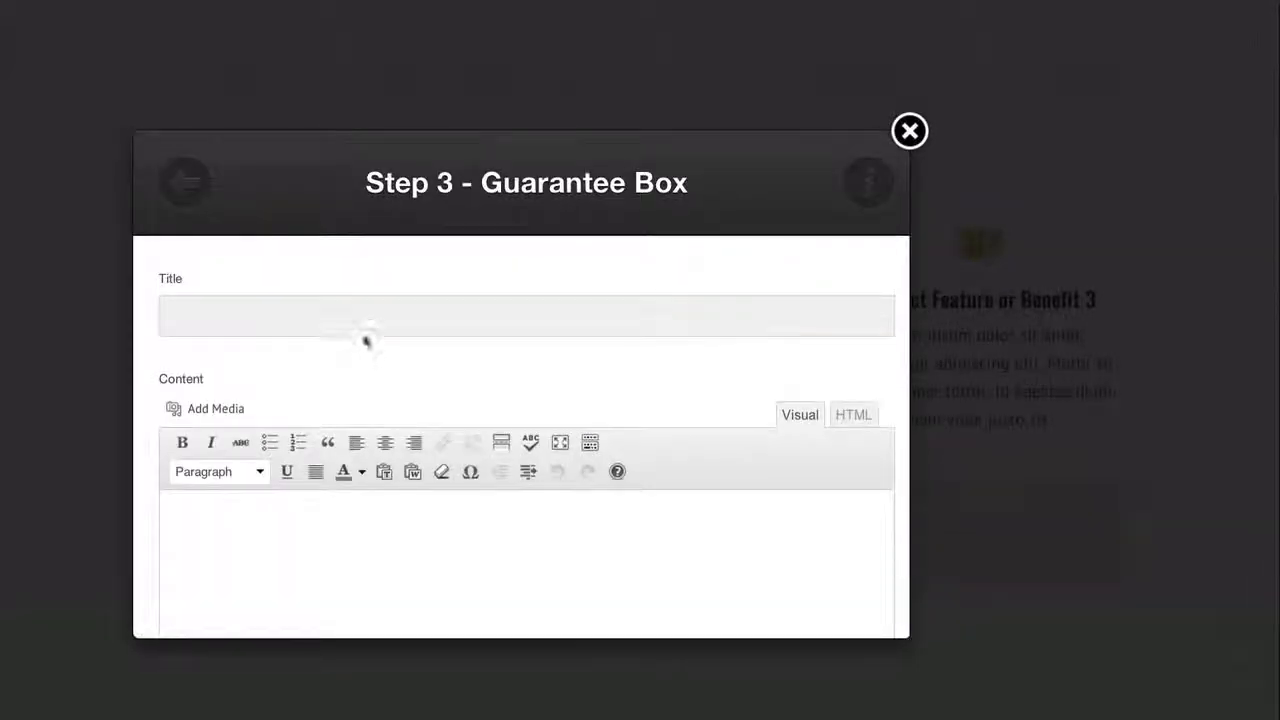
{"action": "left_click", "coordinate": [367, 316]}
{"action": "type", "text": "Guarantee"}
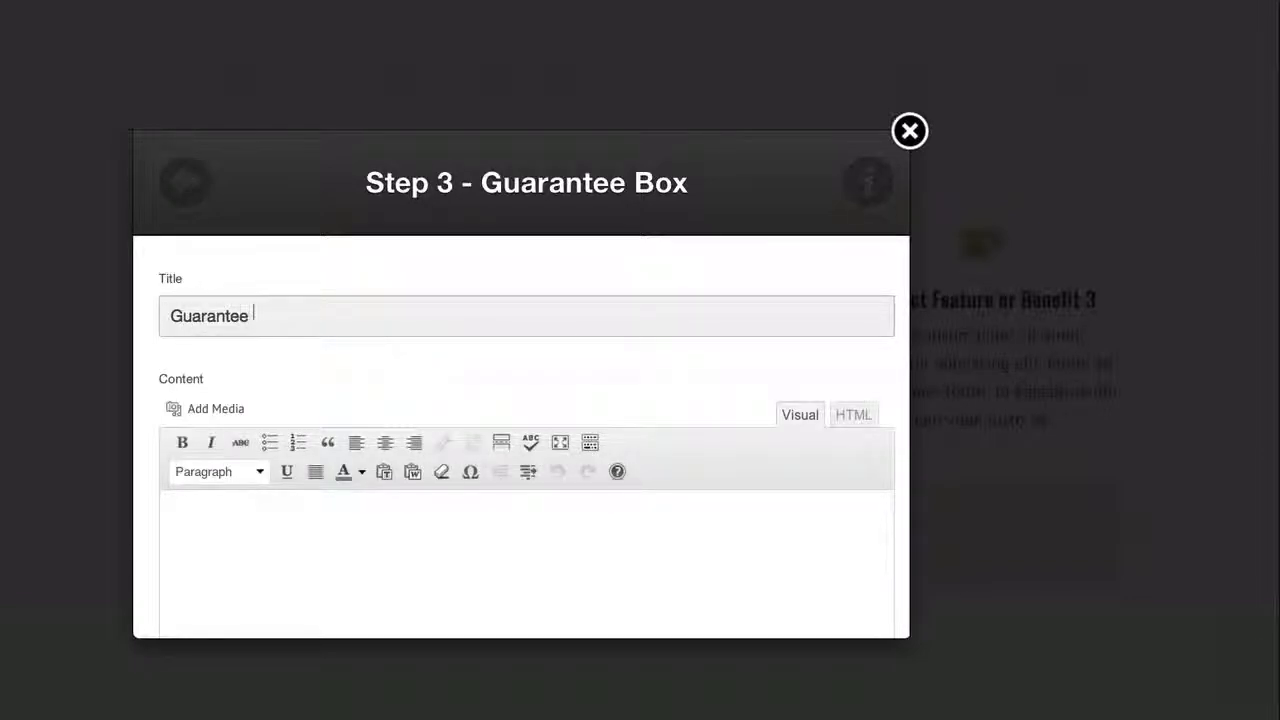
{"action": "type", "text": " - 30 Days Trial"}
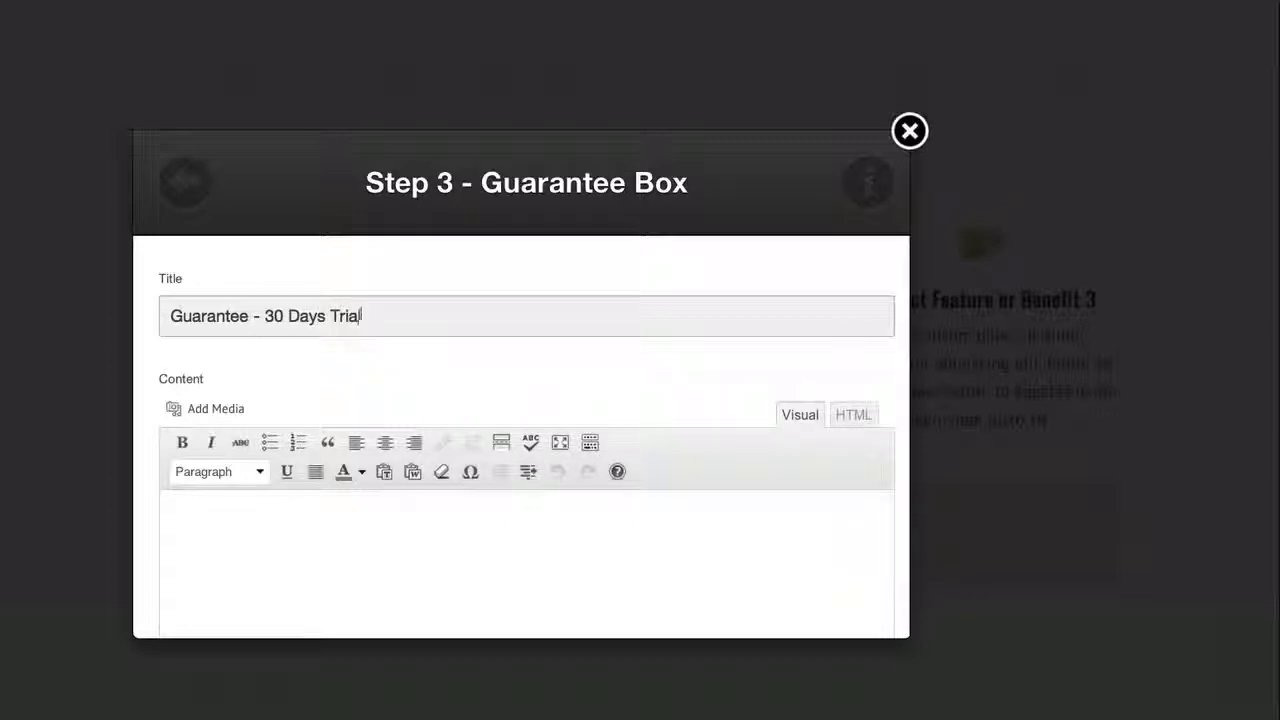
Set the guarantee content to "If you are not happy with your purchase, you can request a full refund in a 30 day period." and insert it
{"action": "left_click", "coordinate": [369, 531]}
{"action": "type", "text": "If"}
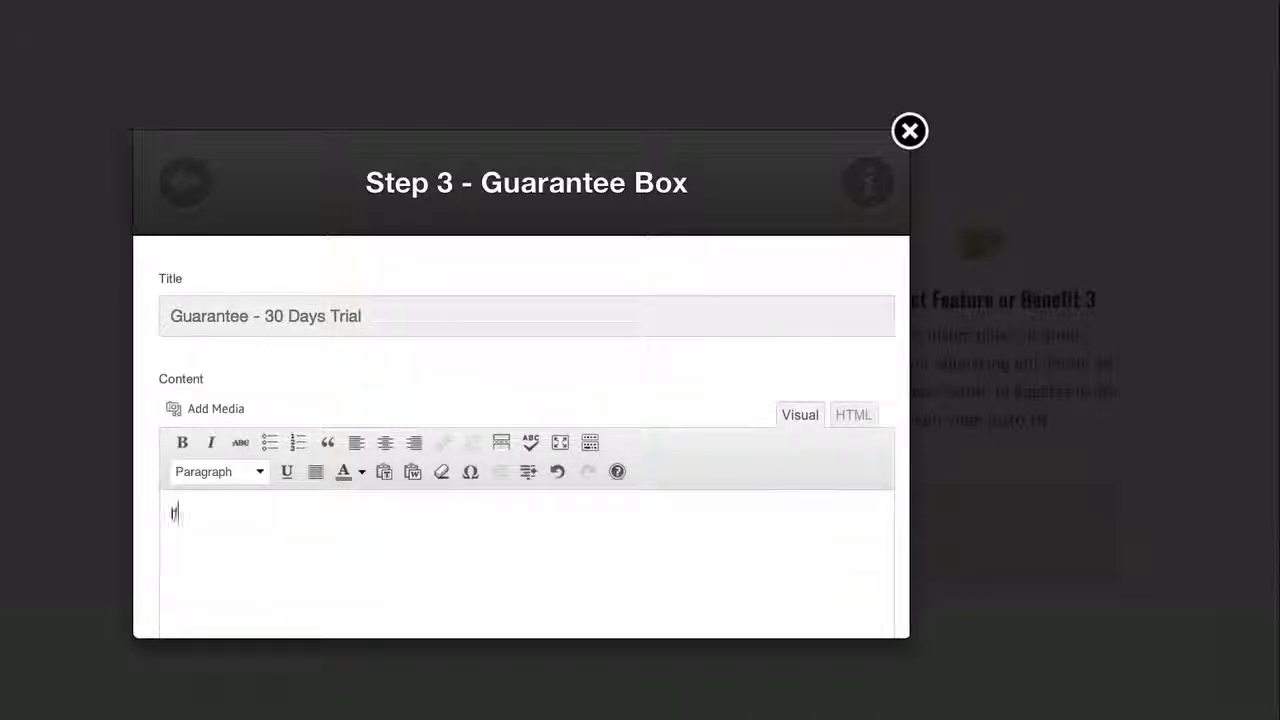
{"action": "type", "text": " you are not "}
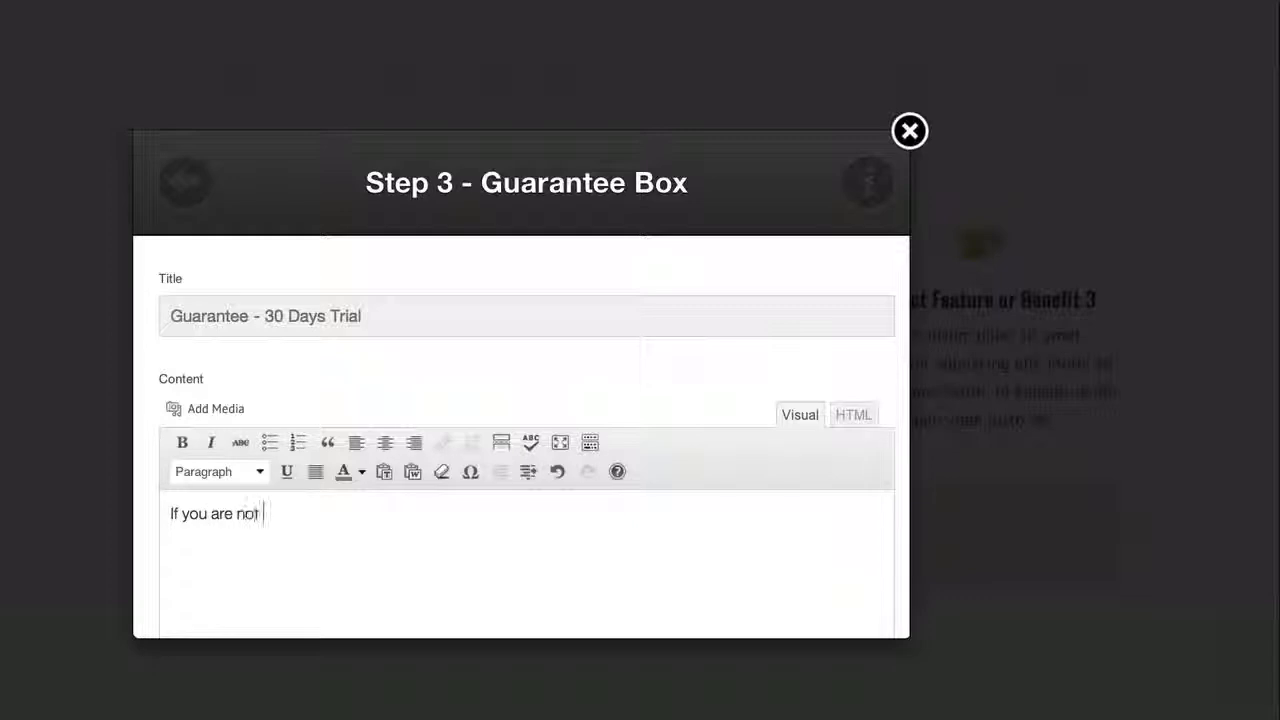
{"action": "type", "text": "happy with your "}
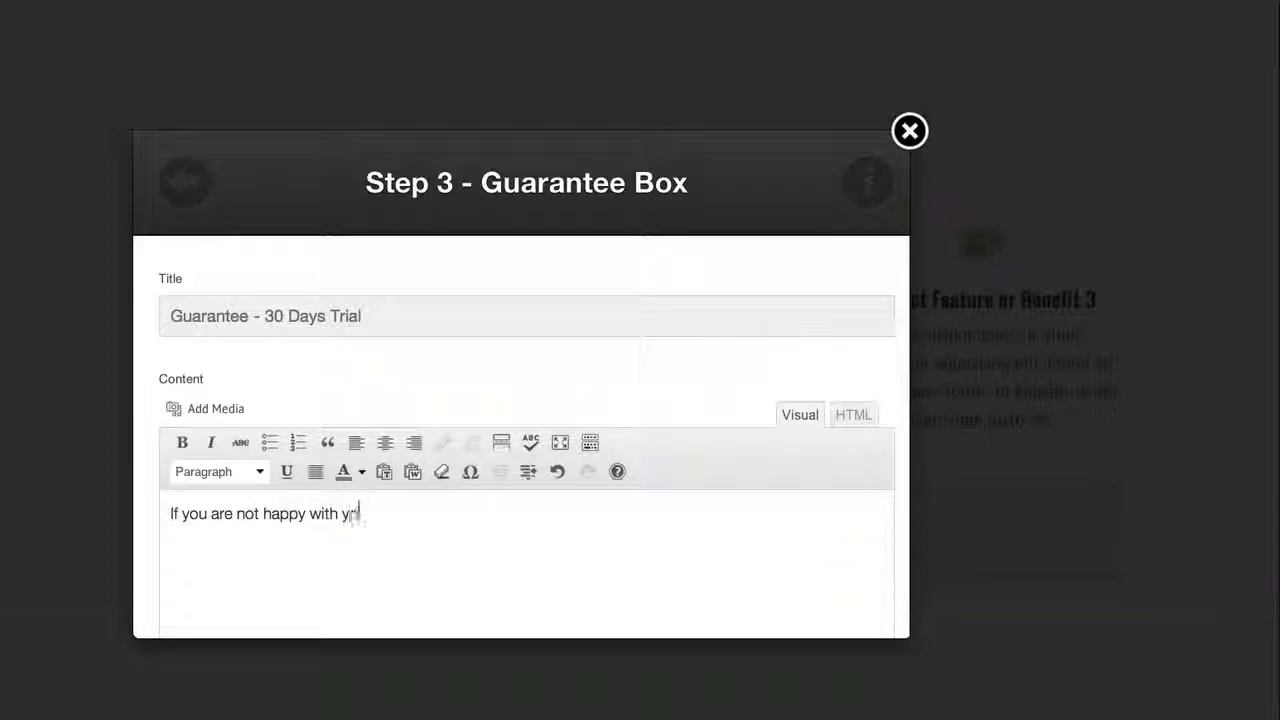
{"action": "type", "text": "purchase"}
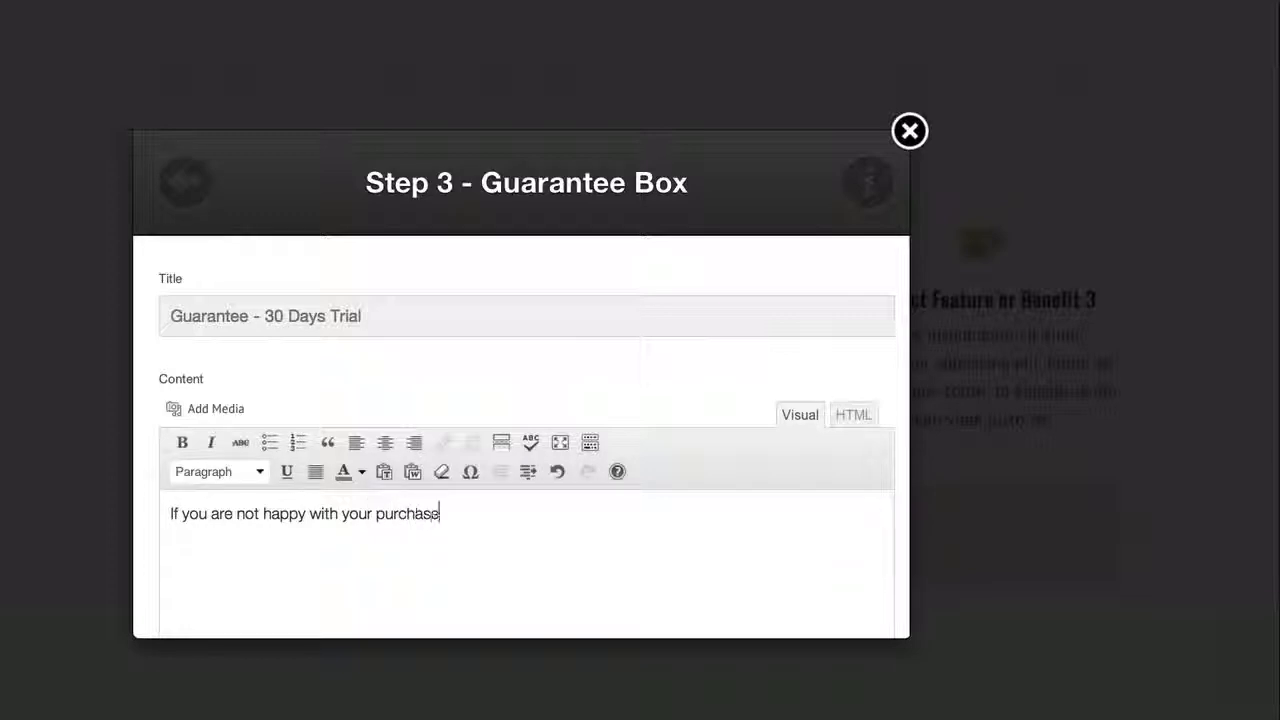
{"action": "type", "text": ", you can request a "}
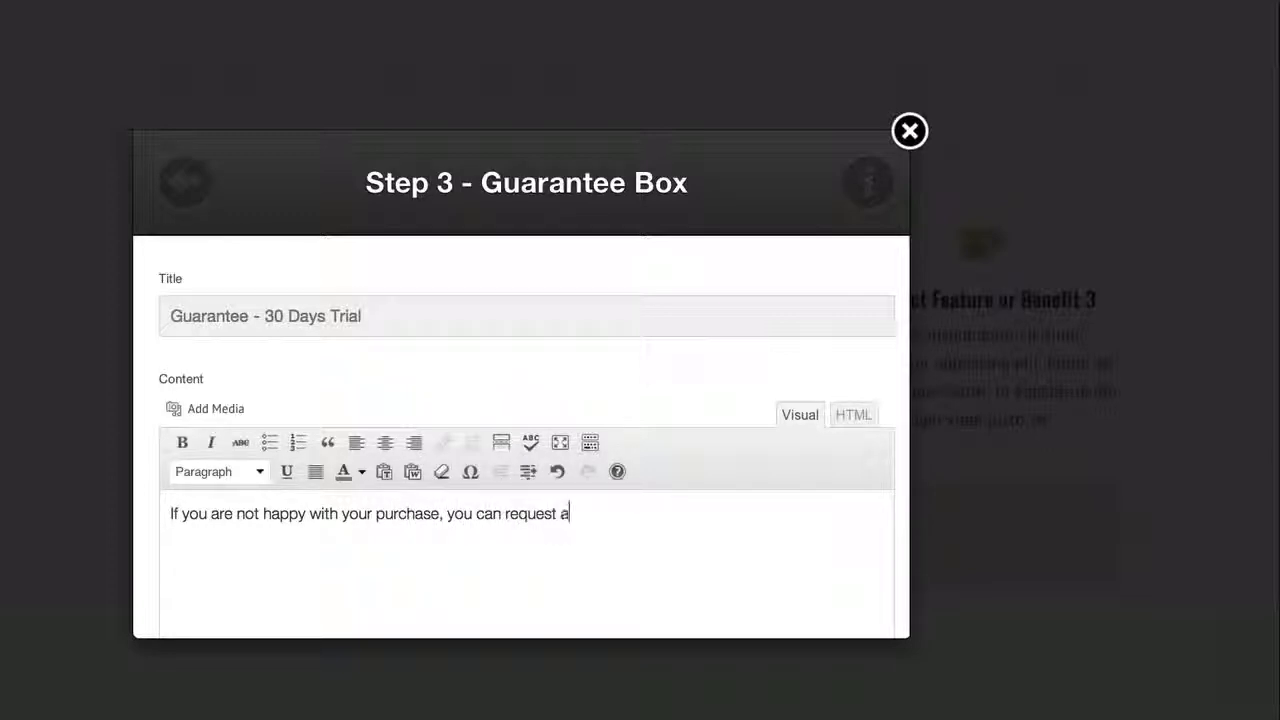
{"action": "type", "text": "full refund in a "}
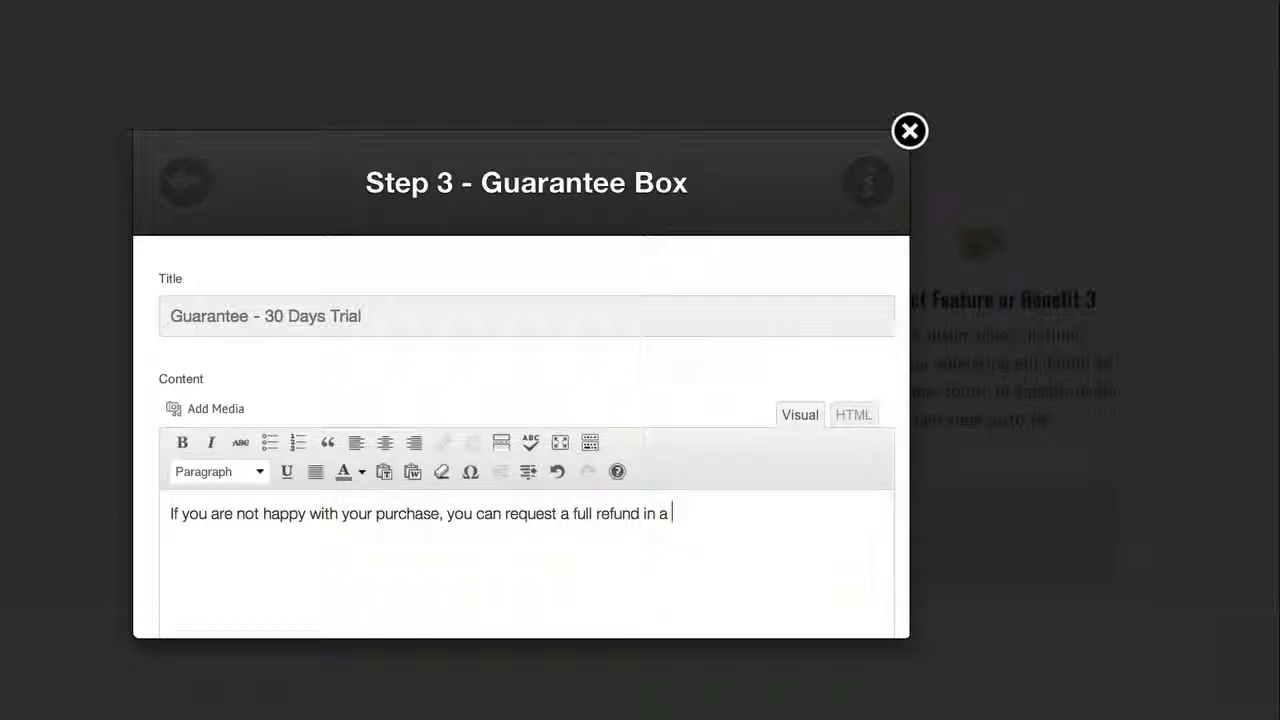
{"action": "type", "text": "30 day per"}
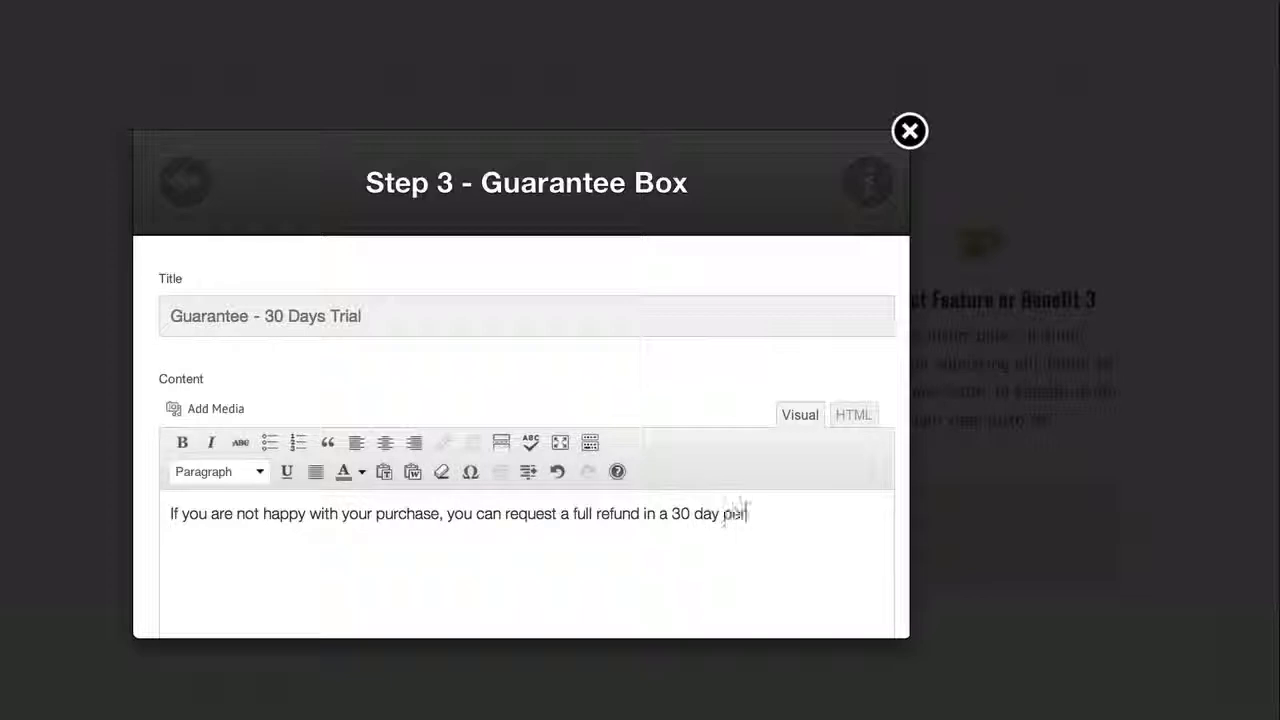
{"action": "type", "text": "iod."}
{"action": "scroll", "coordinate": [408, 506], "scroll_direction": "down", "scroll_amount": 3}
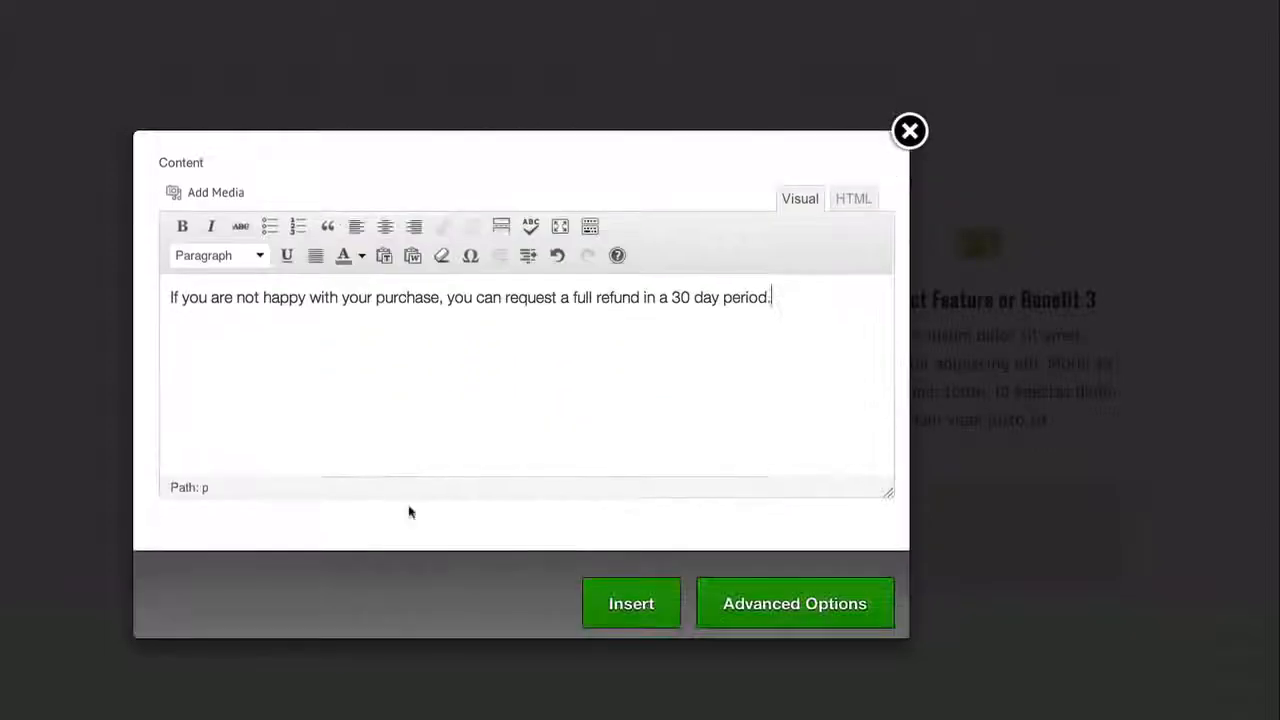
{"action": "left_click", "coordinate": [616, 599]}
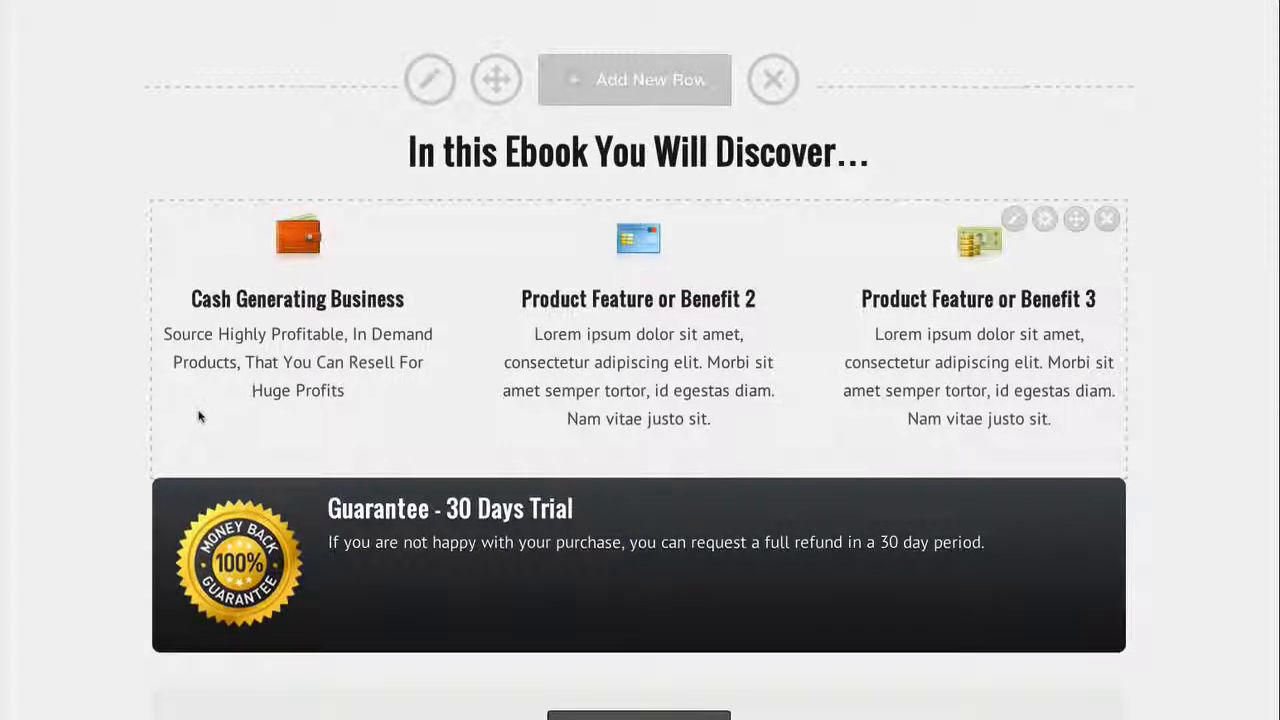
Review the page with the new guarantee box, from the headline section through the features and testimonial to the large buy button
{"action": "scroll", "coordinate": [197, 414], "scroll_direction": "down", "scroll_amount": 1}
{"action": "scroll", "coordinate": [440, 451], "scroll_direction": "down", "scroll_amount": 1}
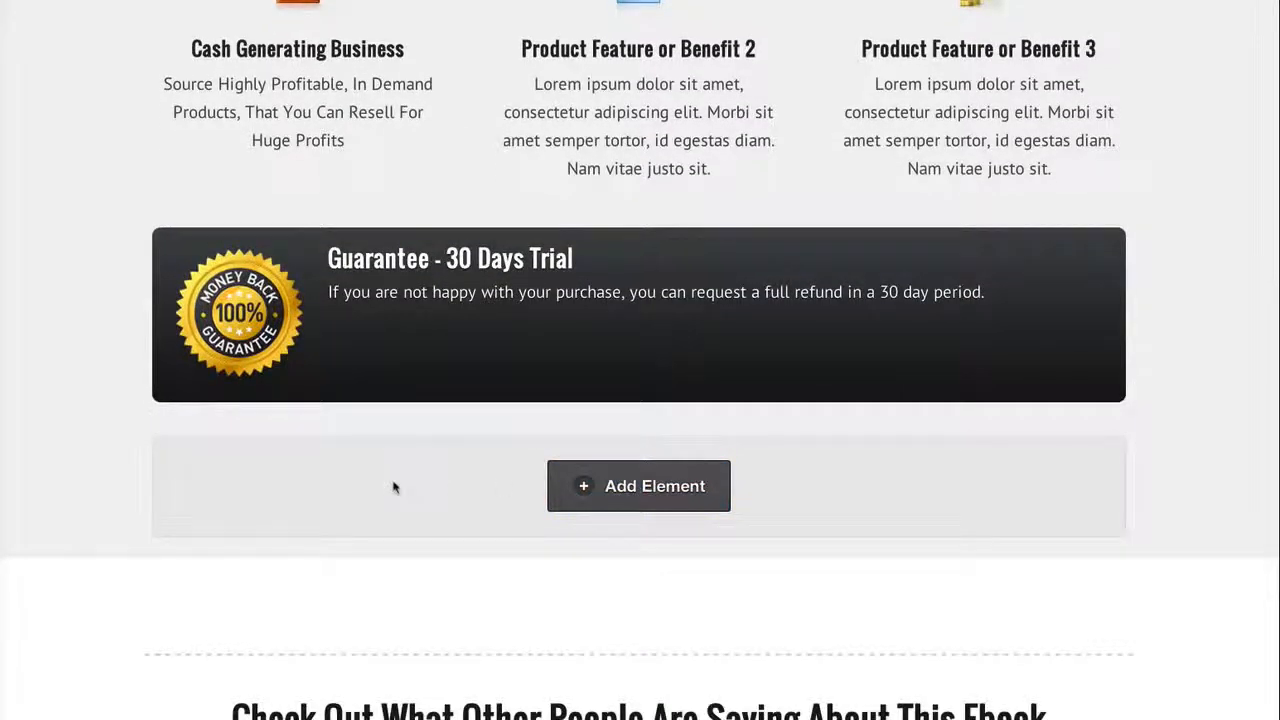
{"action": "scroll", "coordinate": [394, 487], "scroll_direction": "down", "scroll_amount": 1}
{"action": "scroll", "coordinate": [394, 487], "scroll_direction": "down", "scroll_amount": 1}
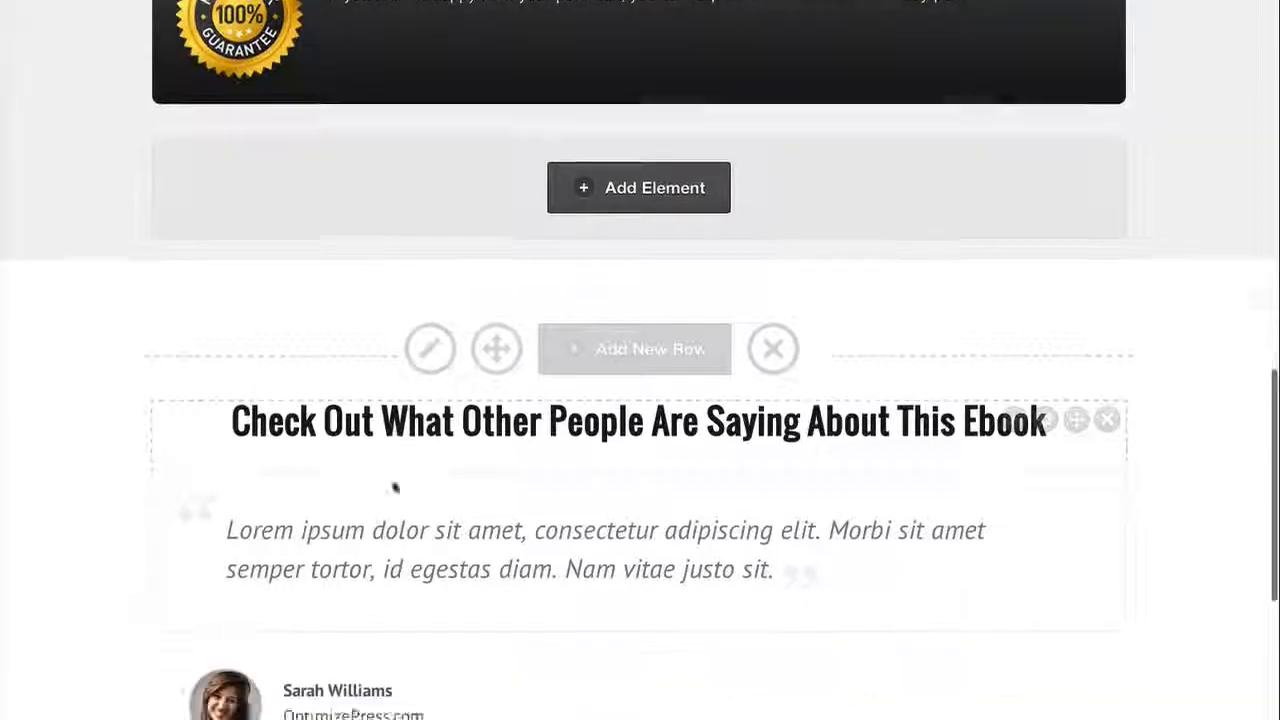
{"action": "scroll", "coordinate": [394, 487], "scroll_direction": "down", "scroll_amount": 3}
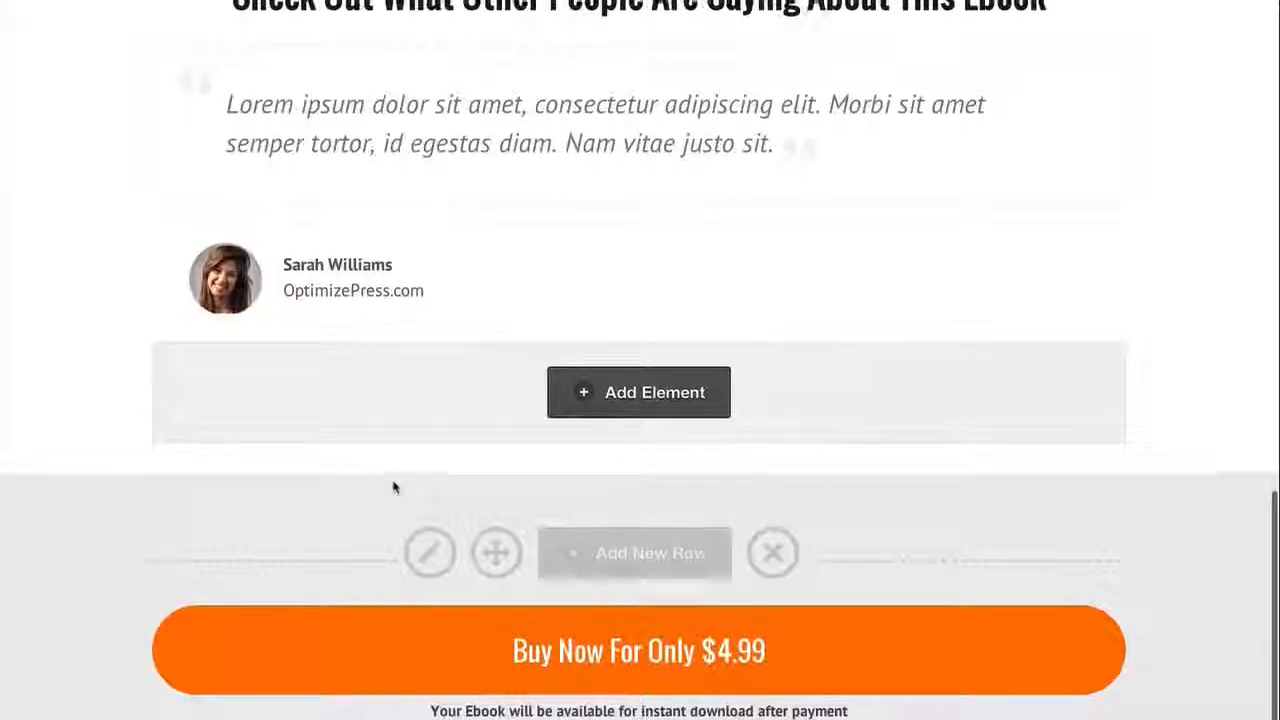
{"action": "scroll", "coordinate": [394, 487], "scroll_direction": "up", "scroll_amount": 3}
{"action": "scroll", "coordinate": [222, 452], "scroll_direction": "down", "scroll_amount": 2}
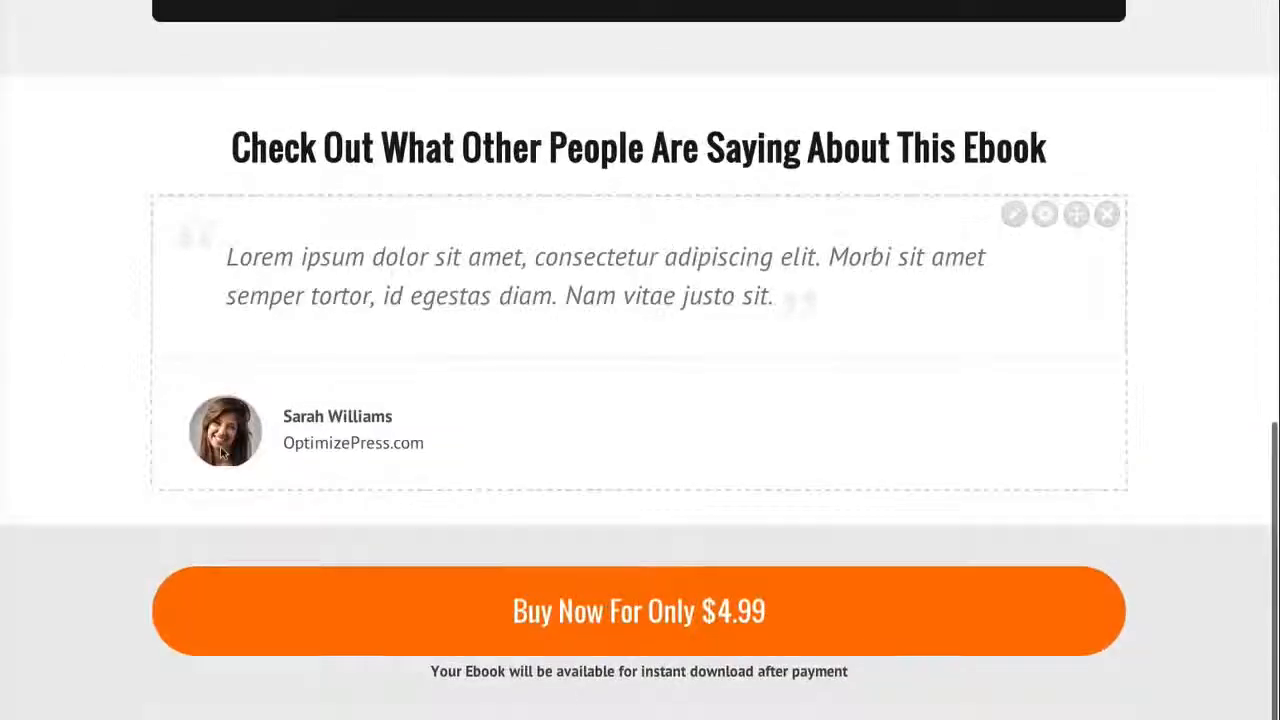
{"action": "scroll", "coordinate": [222, 452], "scroll_direction": "up", "scroll_amount": 6}
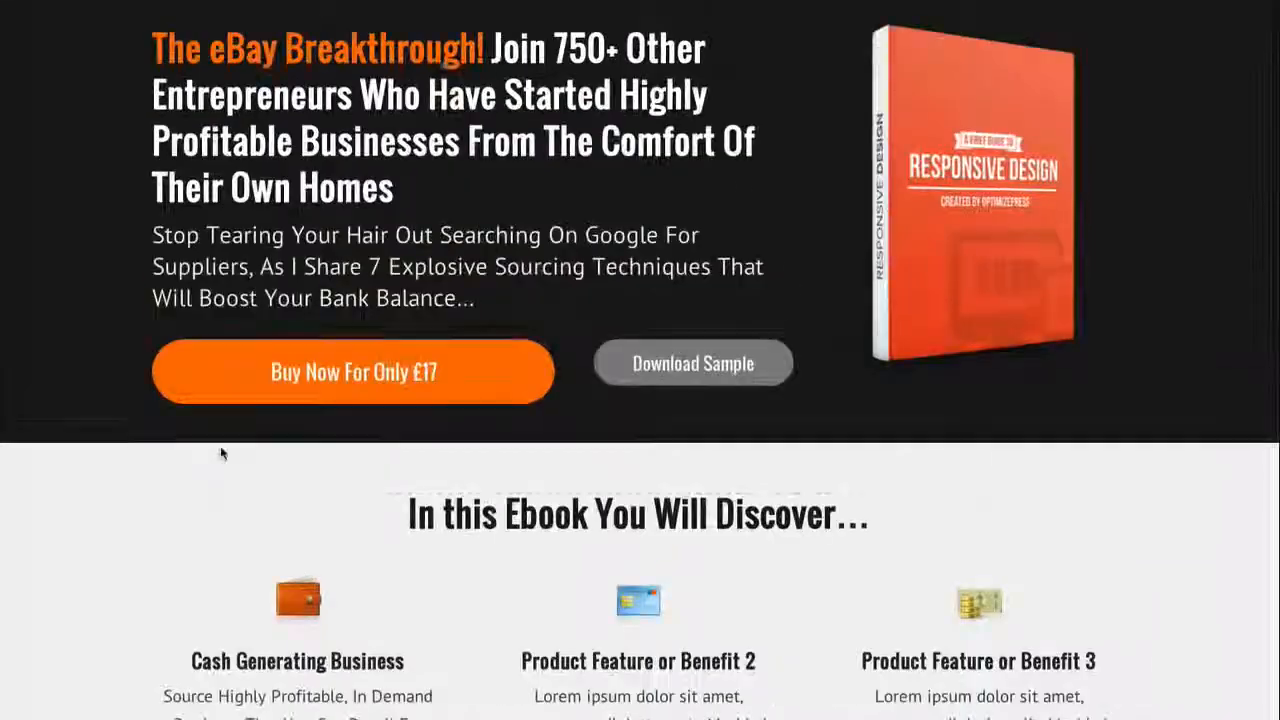
{"action": "scroll", "coordinate": [222, 453], "scroll_direction": "down", "scroll_amount": 3}
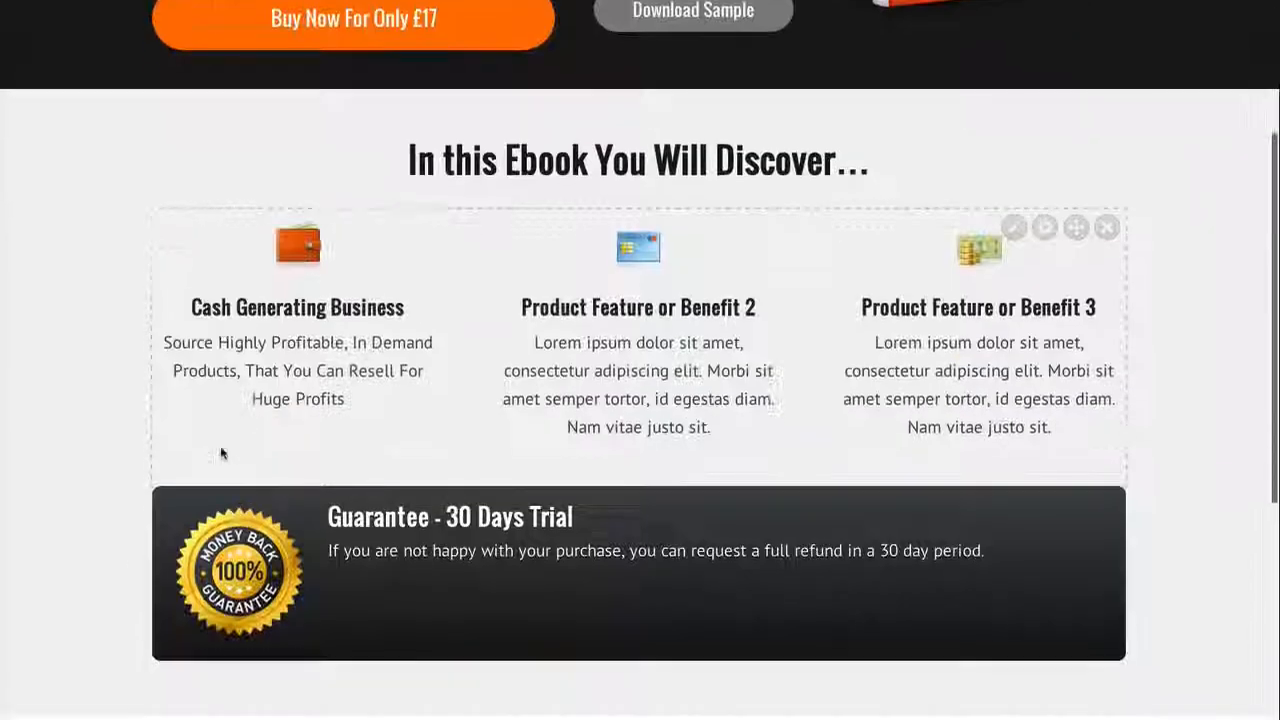
{"action": "scroll", "coordinate": [222, 453], "scroll_direction": "down", "scroll_amount": 1}
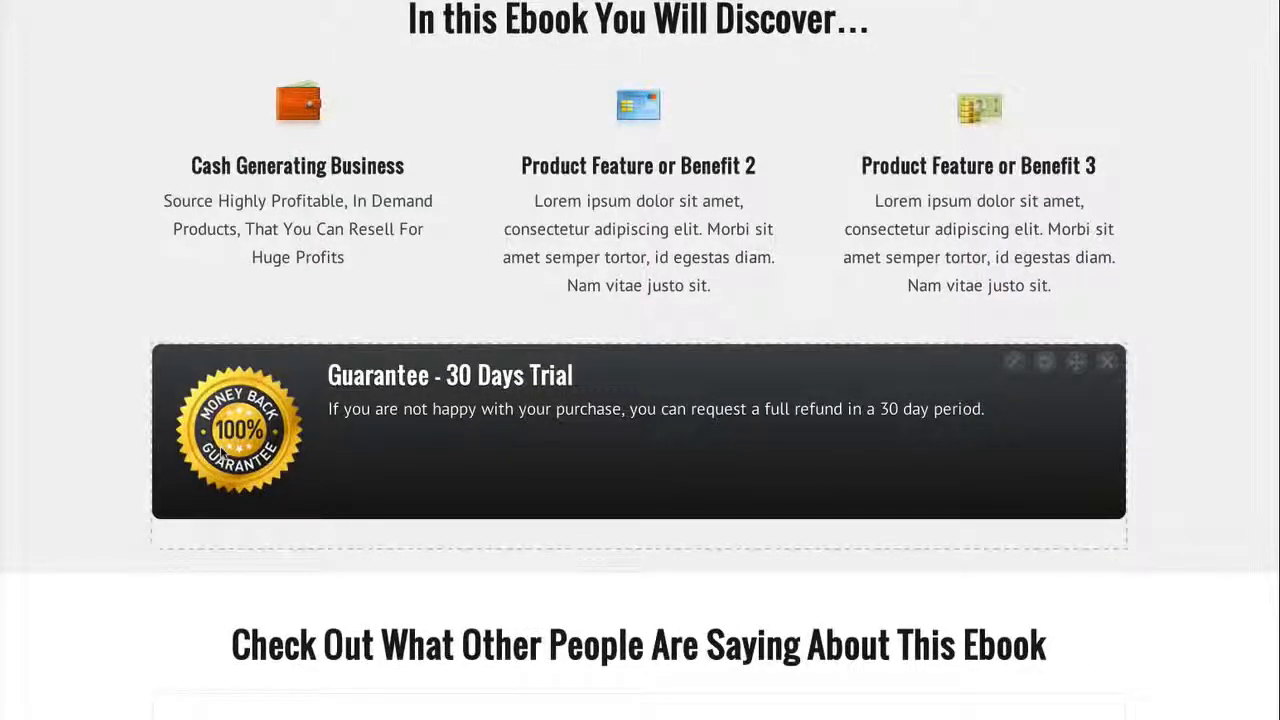